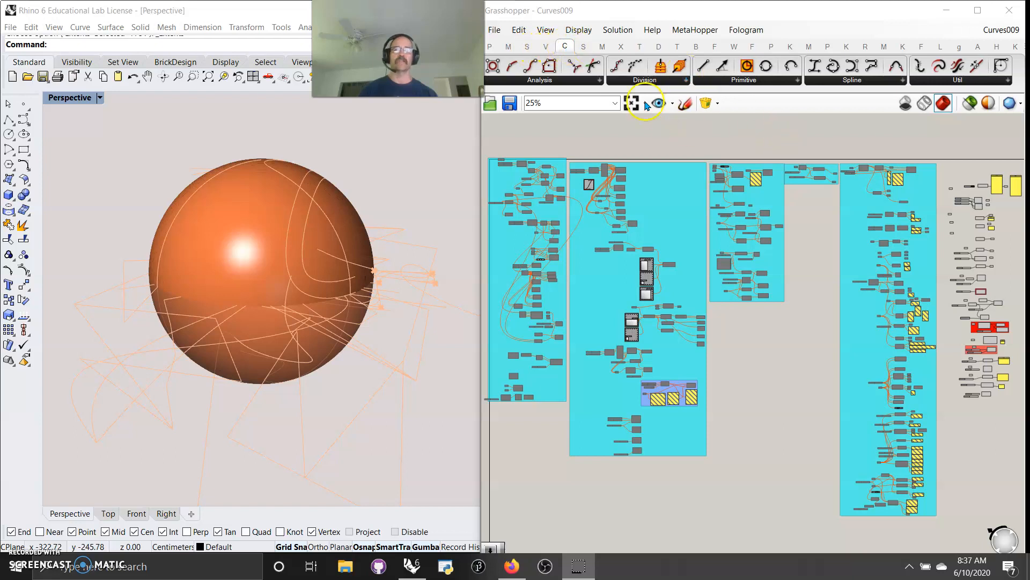
Restrict the viewport preview to selected components and preview the Explode component's geometry.
mouse_move(585, 48)
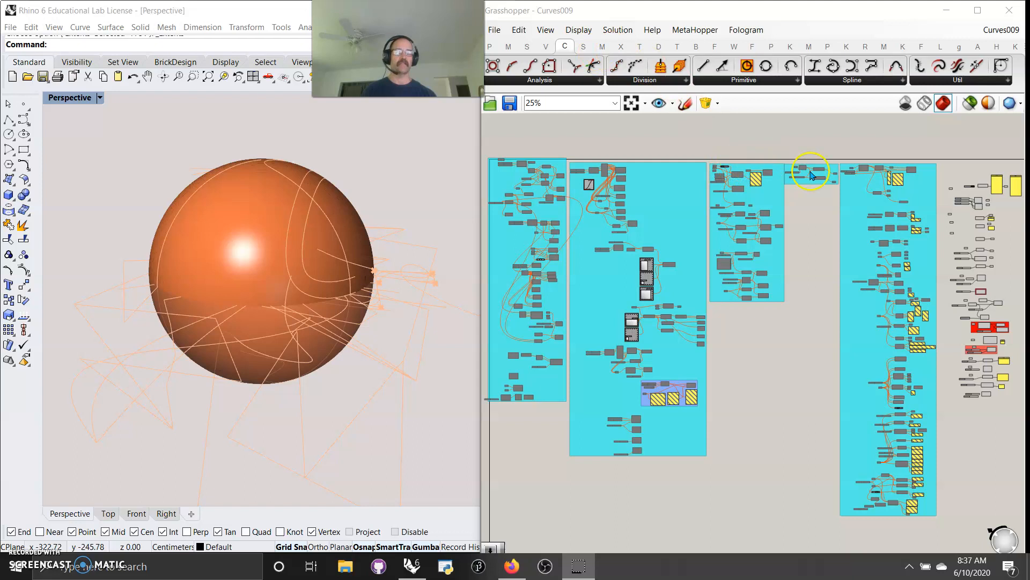
scroll(965, 362, up, 5)
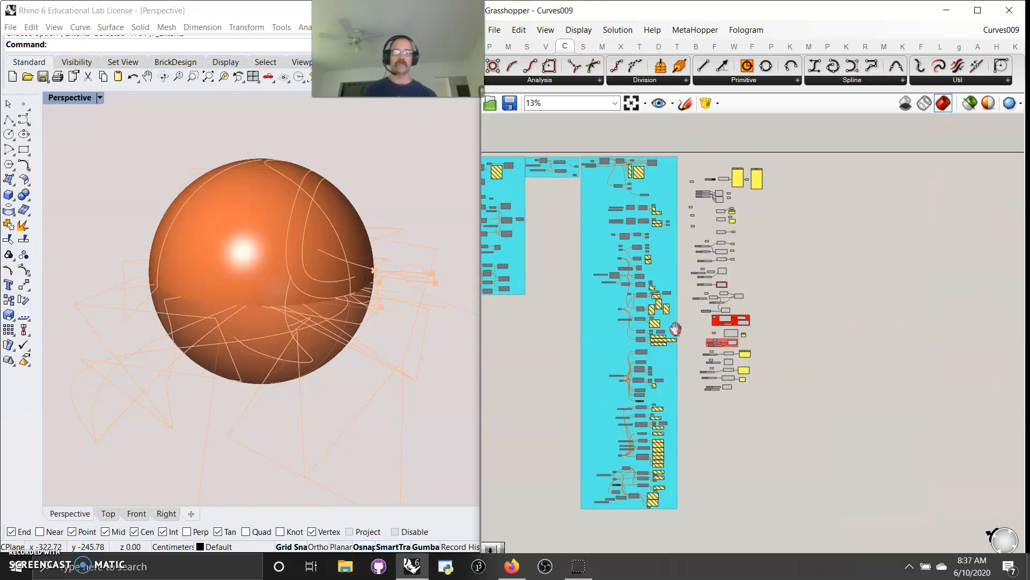
right_drag(729, 244, 784, 130)
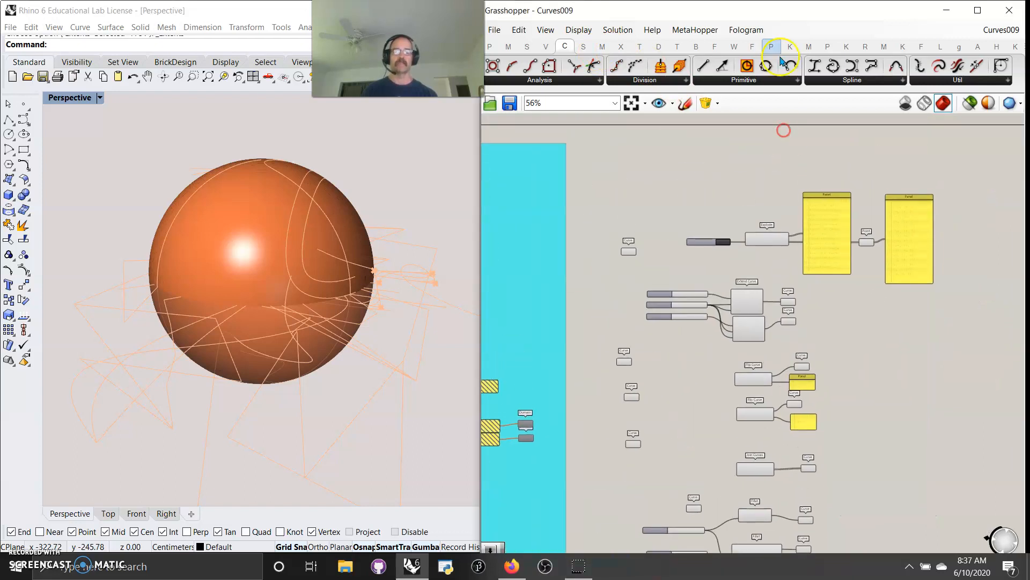
scroll(748, 188, up, 6)
scroll(747, 187, up, 1)
right_drag(796, 315, 725, 201)
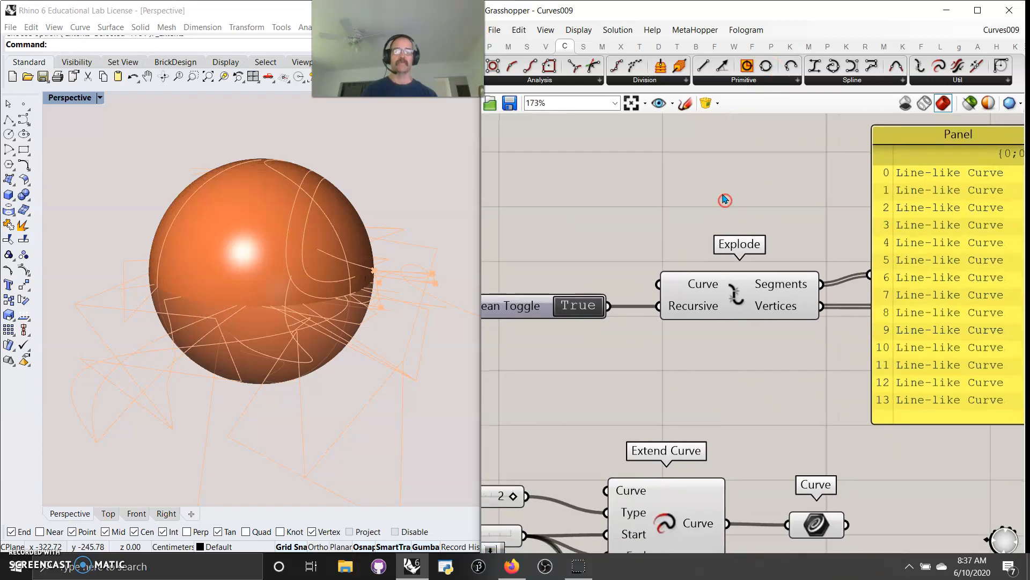
scroll(725, 201, down, 3)
right_drag(731, 246, 703, 240)
click(969, 103)
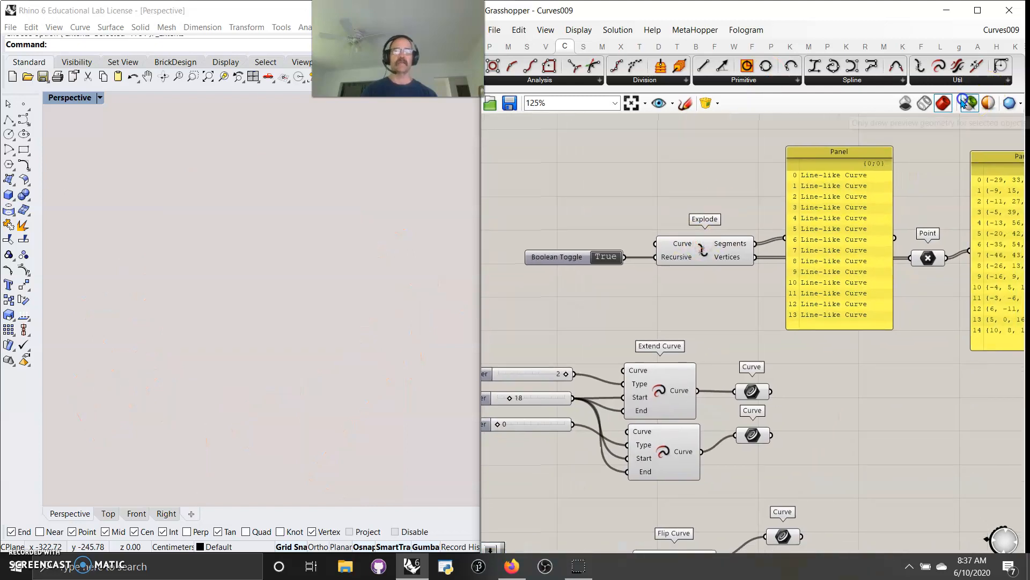
click(666, 260)
right_drag(414, 316, 385, 317)
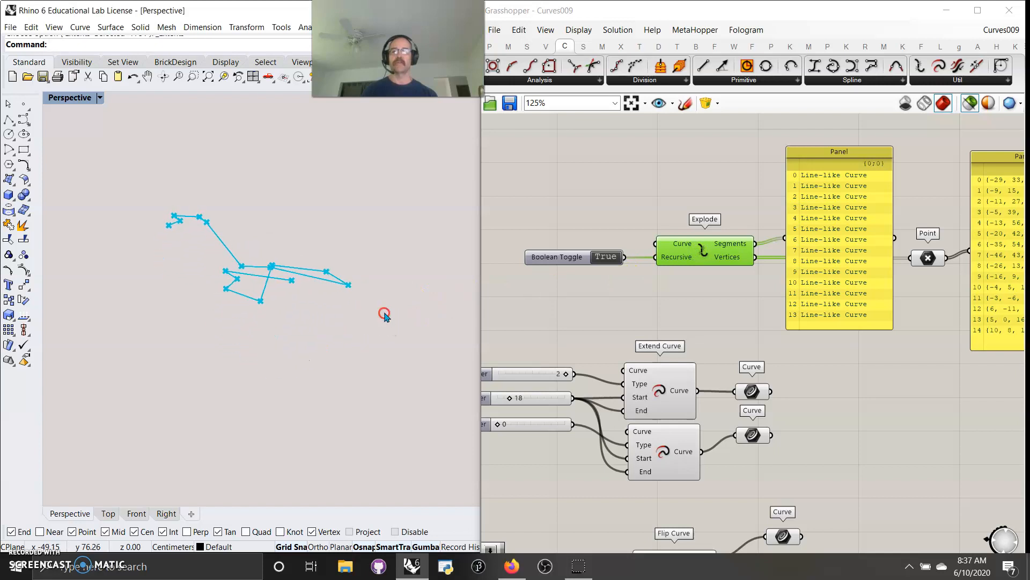
Extract the Explode component's Curve input as a separate parameter and place it above the Boolean Toggle.
right_click(680, 244)
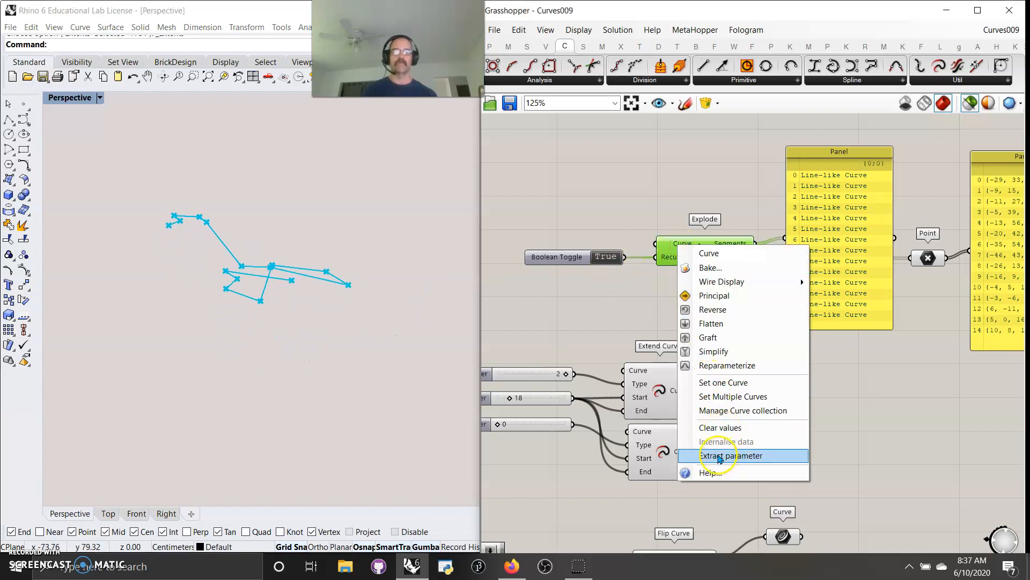
click(719, 455)
drag(600, 249, 555, 200)
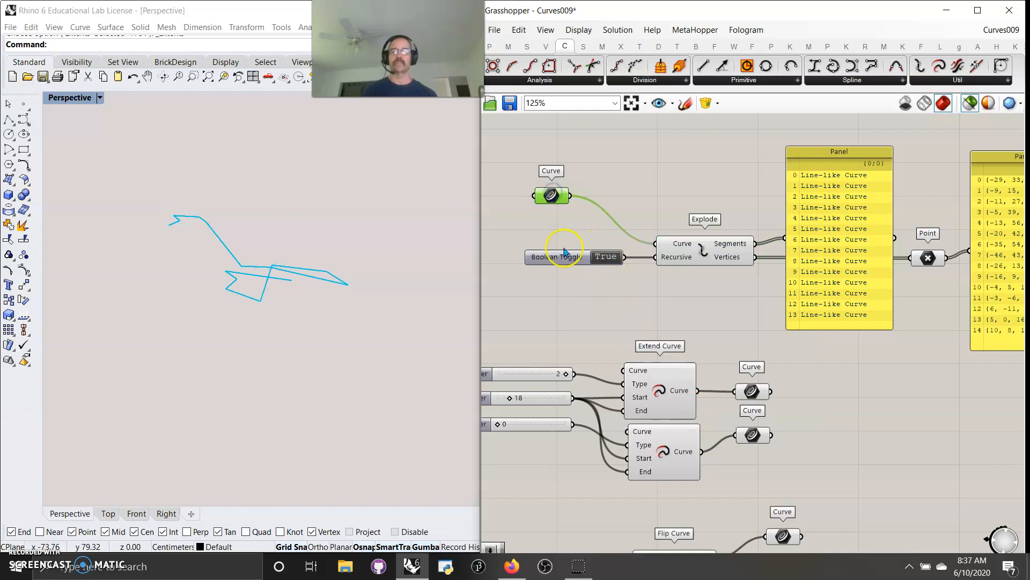
Set the Boolean Toggle feeding Explode's Recursive input to False and preview the exploded vertices in the Point parameter.
click(600, 260)
click(606, 257)
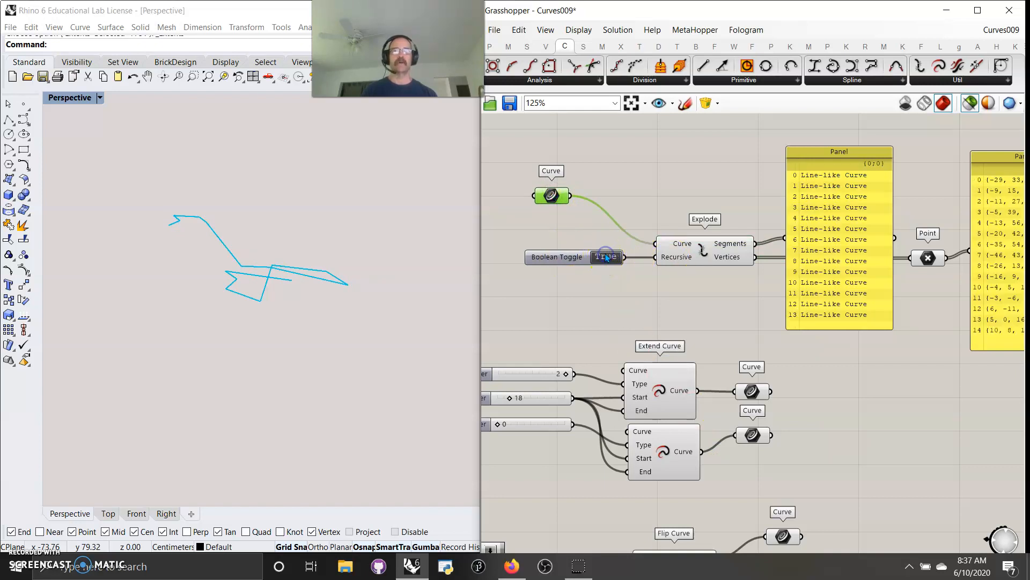
right_drag(896, 378, 827, 378)
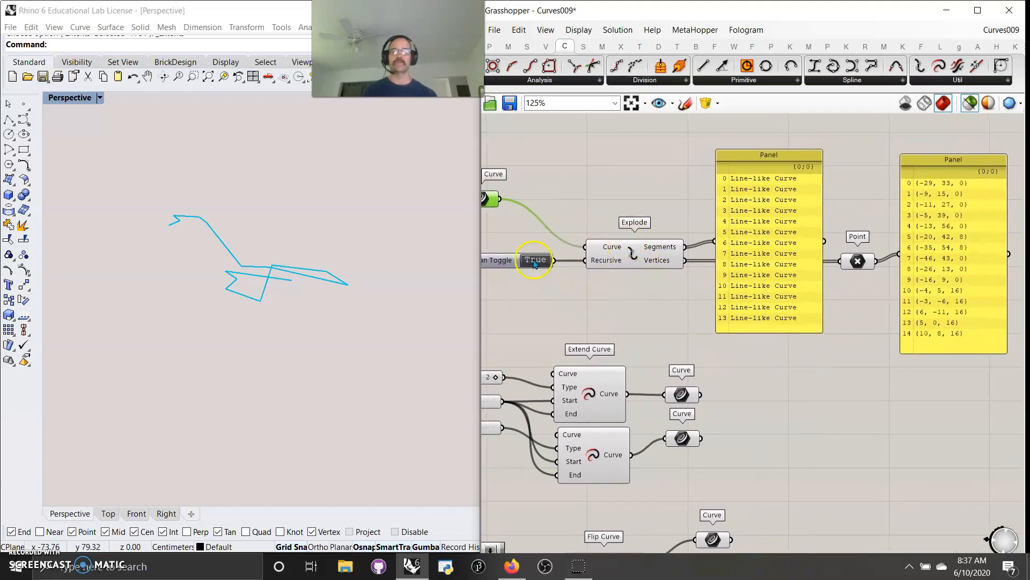
click(539, 259)
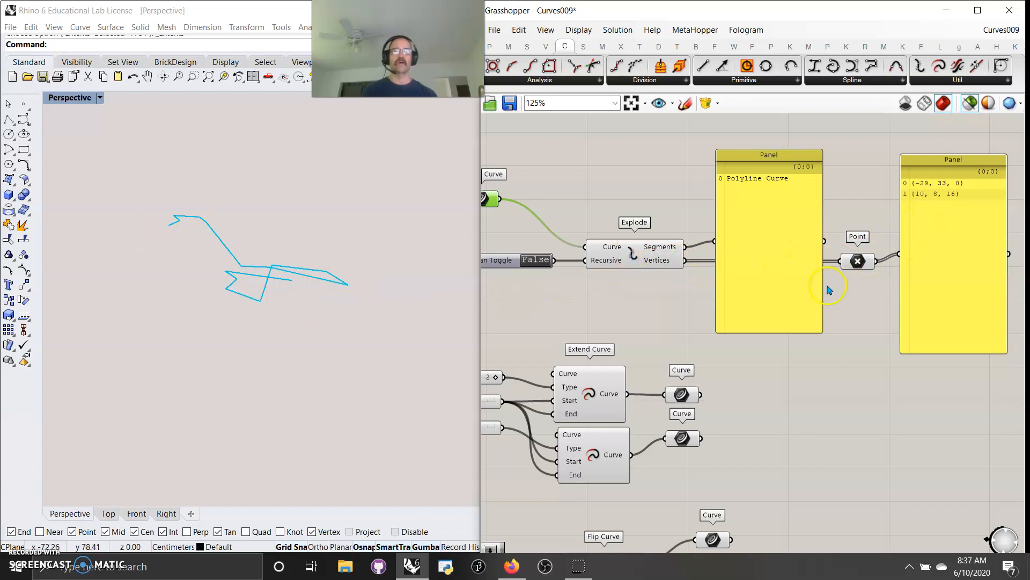
click(848, 263)
Preview the Explode component and set its Recursive toggle back to True.
click(655, 263)
click(537, 260)
right_drag(553, 301, 666, 308)
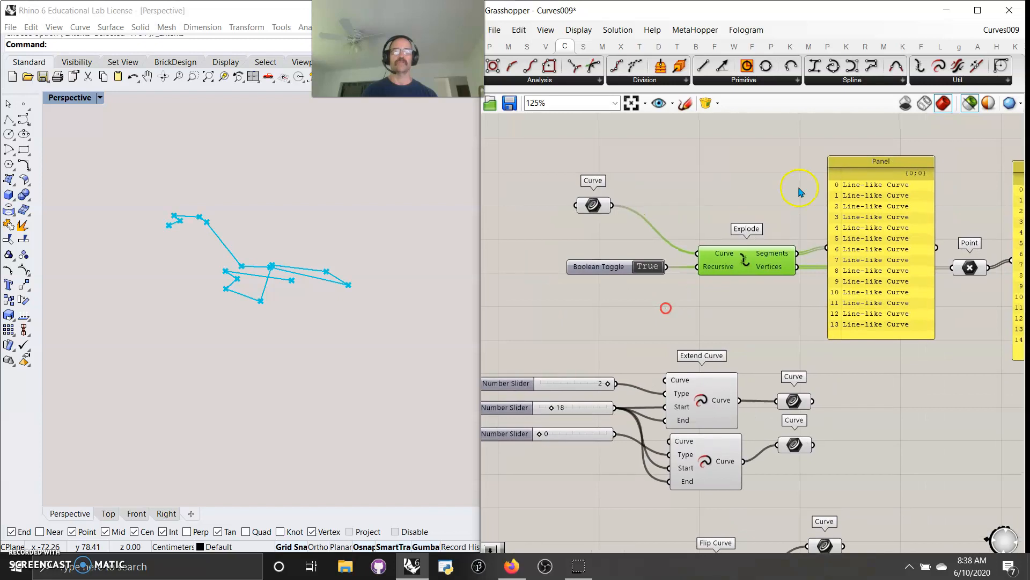
right_drag(730, 331, 722, 295)
right_drag(589, 315, 653, 259)
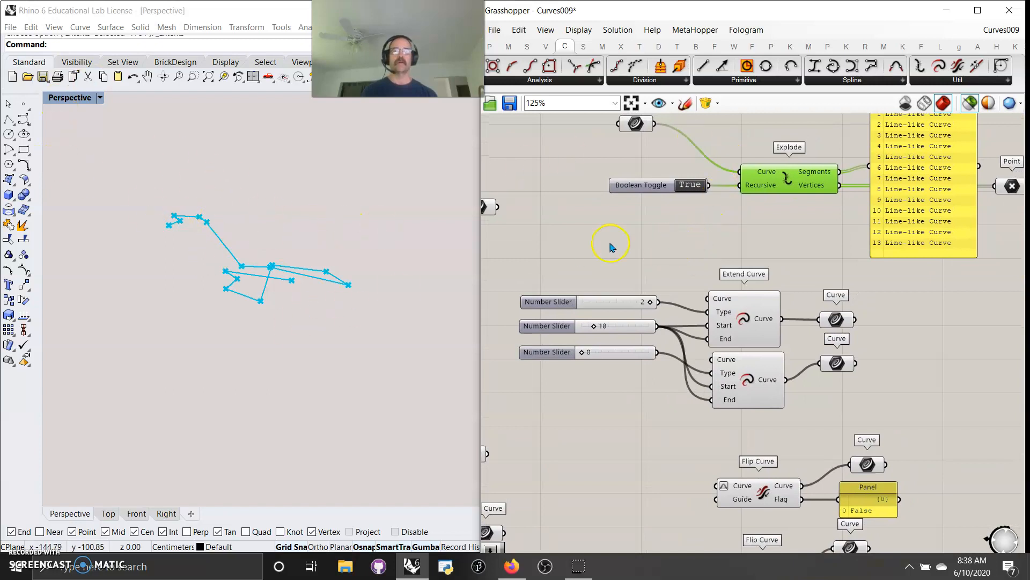
Draw an open degree-3 control point curve with five points above the previewed polyline in the Perspective viewport.
click(13, 127)
click(169, 181)
click(251, 146)
click(278, 248)
click(346, 227)
click(380, 157)
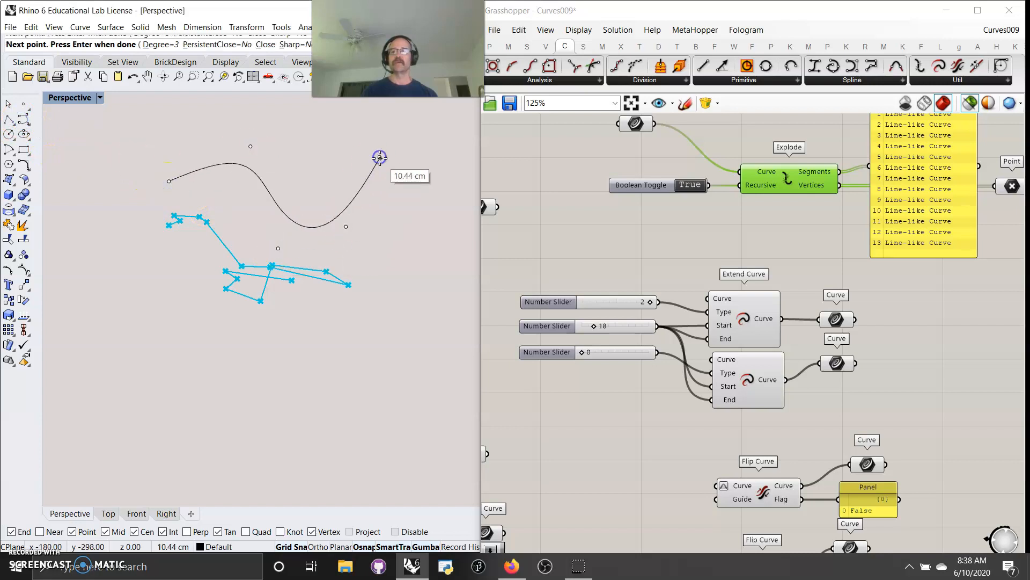
right_click(380, 157)
Assign the newly drawn curve to the Curve parameter feeding Explode and test it with the Recursive toggle.
drag(400, 223, 341, 145)
right_click(622, 124)
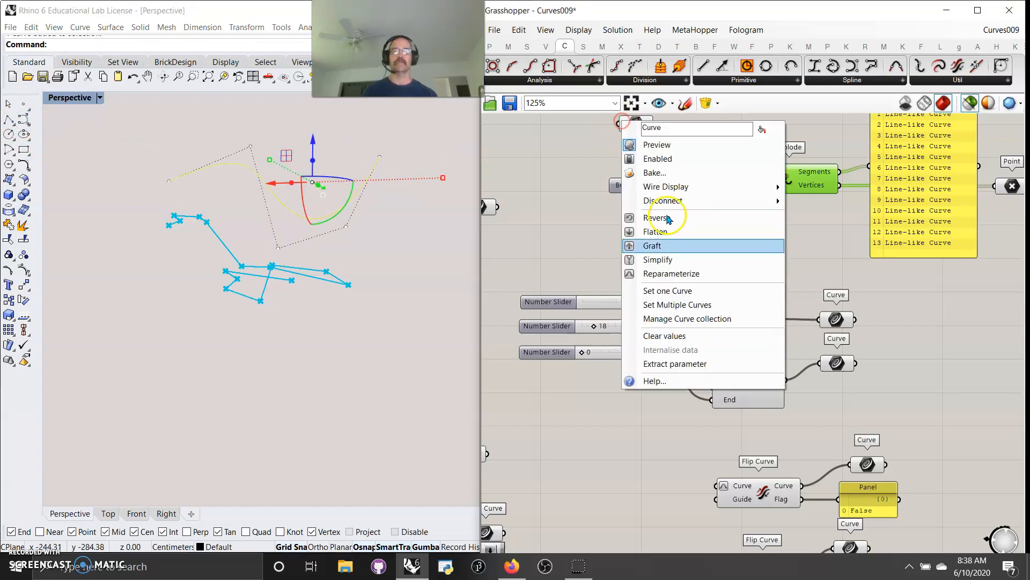
click(666, 291)
right_drag(805, 245, 658, 284)
right_drag(557, 267, 604, 270)
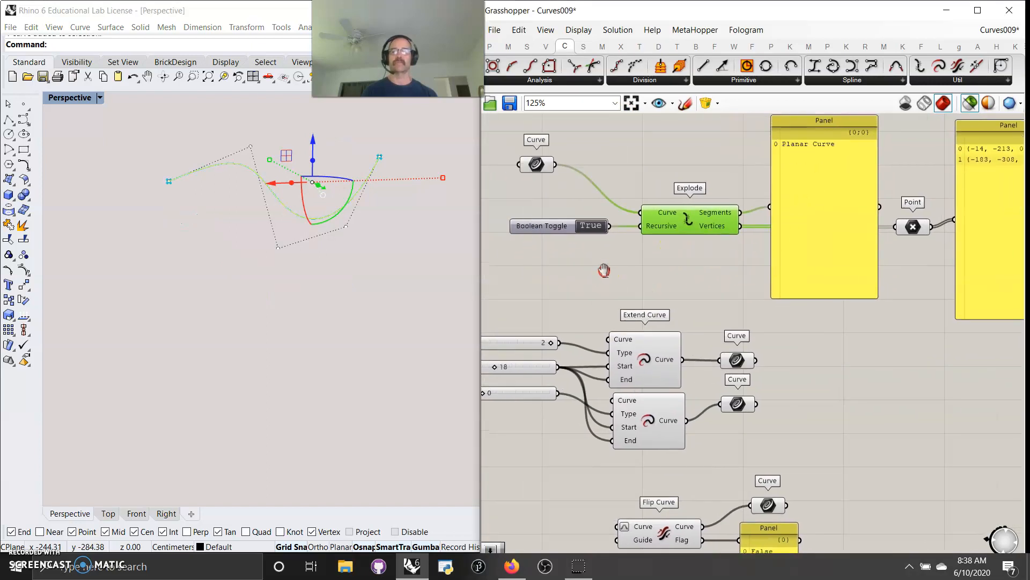
click(588, 292)
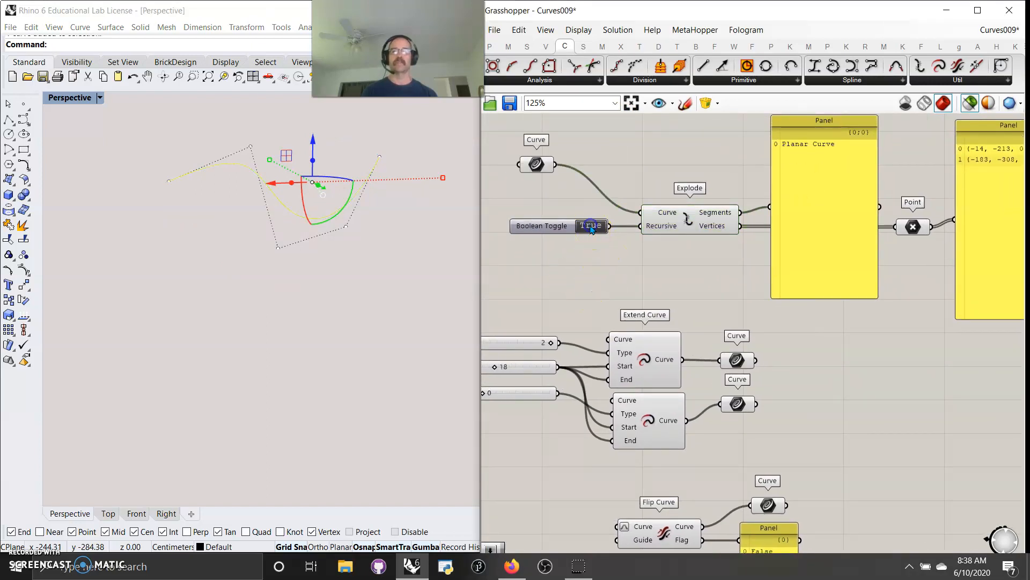
right_drag(557, 275, 561, 276)
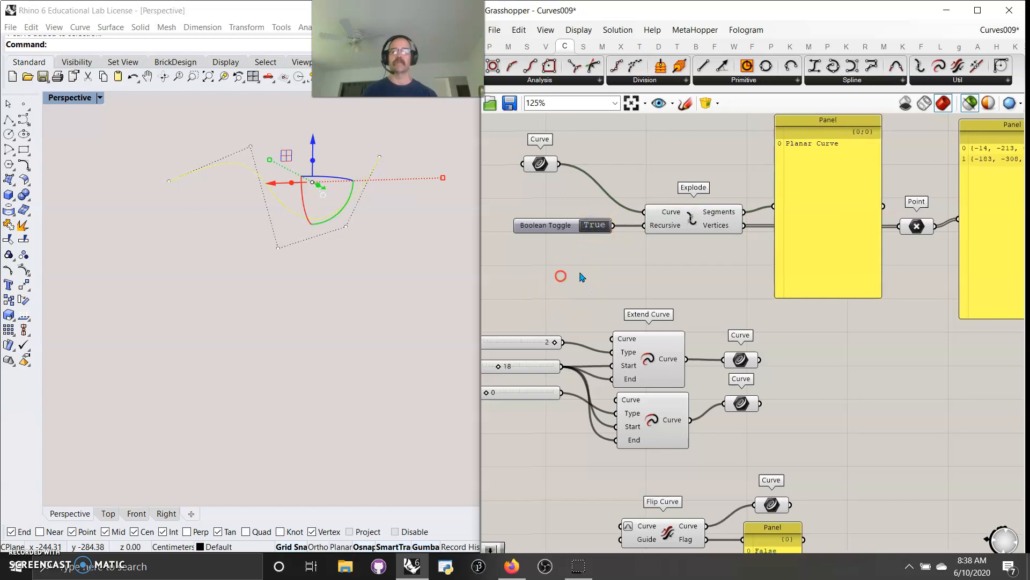
Delete the Curve parameter connected to the Explode component.
right_click(543, 167)
click(317, 292)
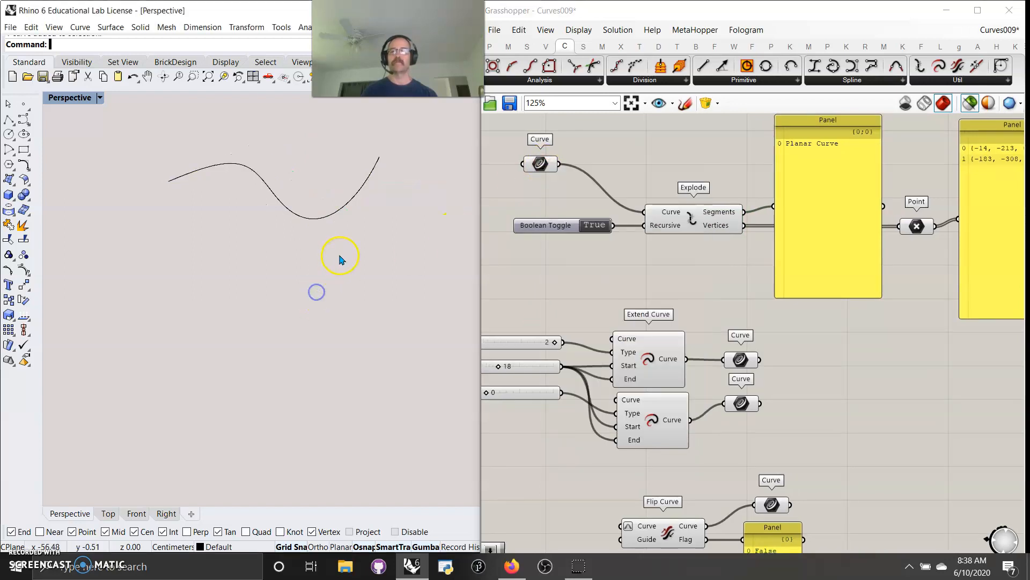
click(543, 163)
key(Delete)
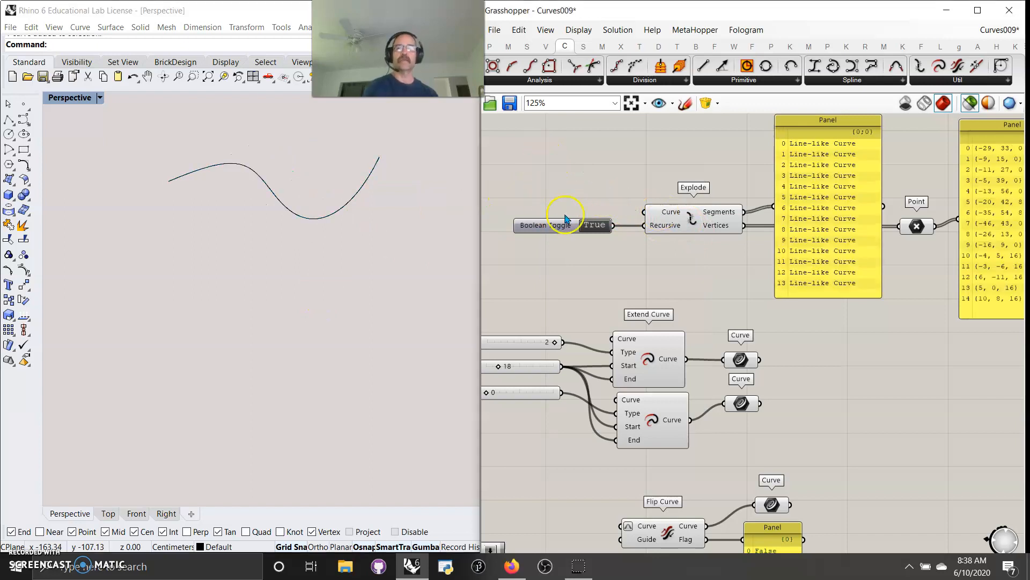
Extract a Curve parameter from the Explode component's Curve input and place it above the Boolean Toggle.
right_click(675, 217)
click(716, 422)
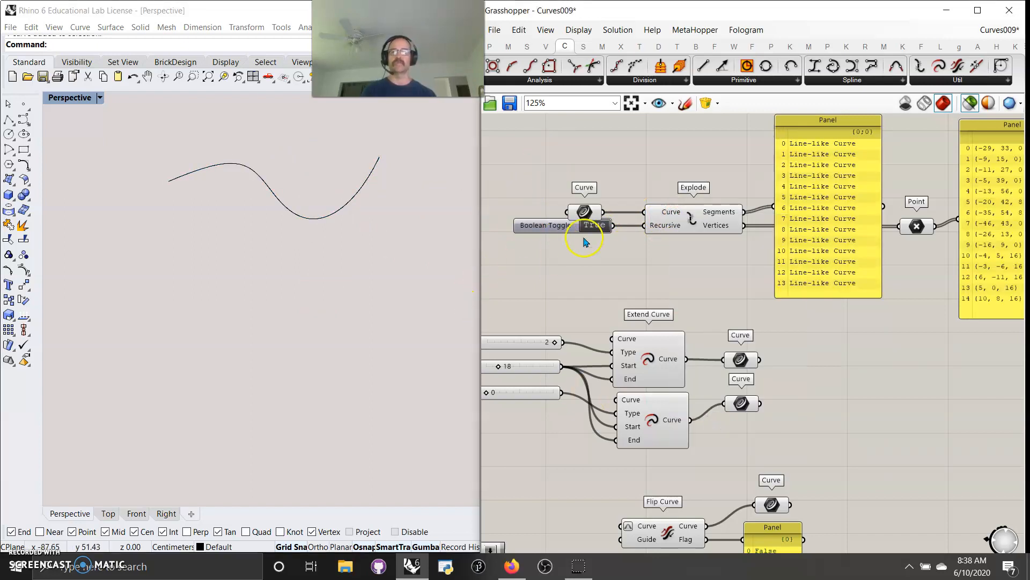
drag(586, 214, 578, 187)
Delete the drawn five-point curve from the Perspective viewport.
drag(380, 214, 333, 170)
key(Delete)
right_drag(322, 318, 329, 352)
Preview the two Extend Curve components in turn, moving the second one down slightly to clear the first.
right_drag(536, 292, 641, 200)
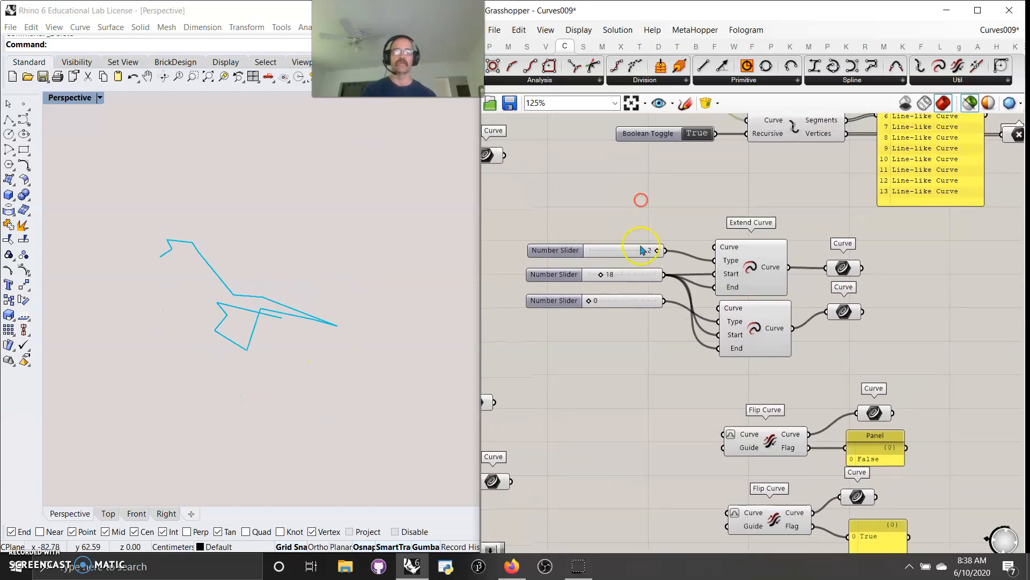
click(742, 275)
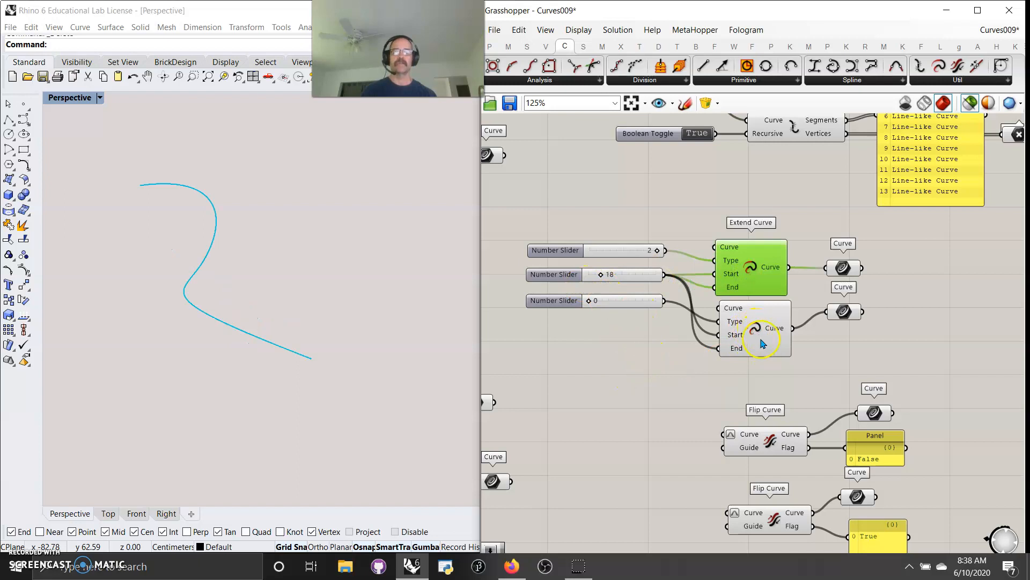
drag(763, 347, 763, 368)
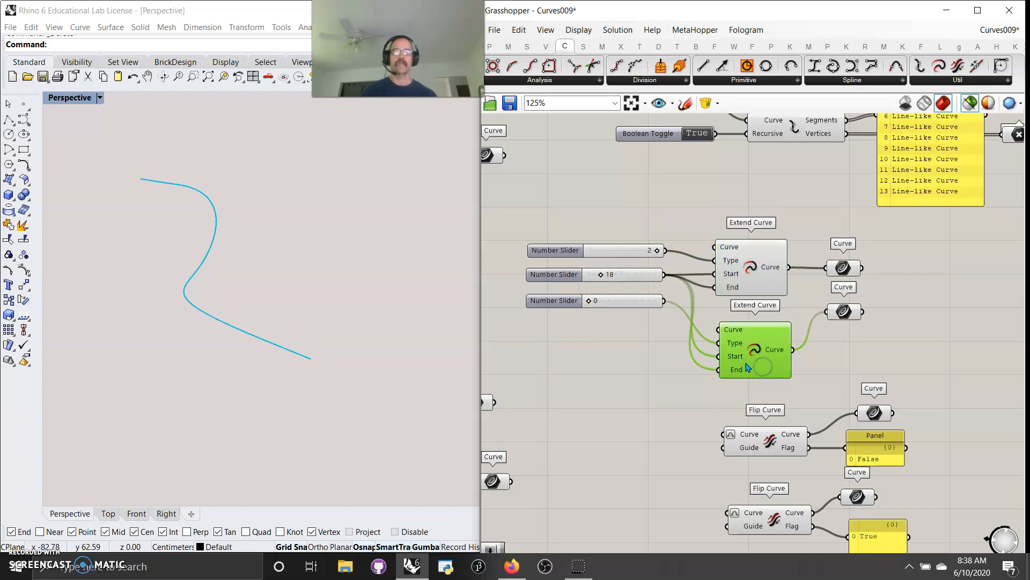
mouse_move(732, 346)
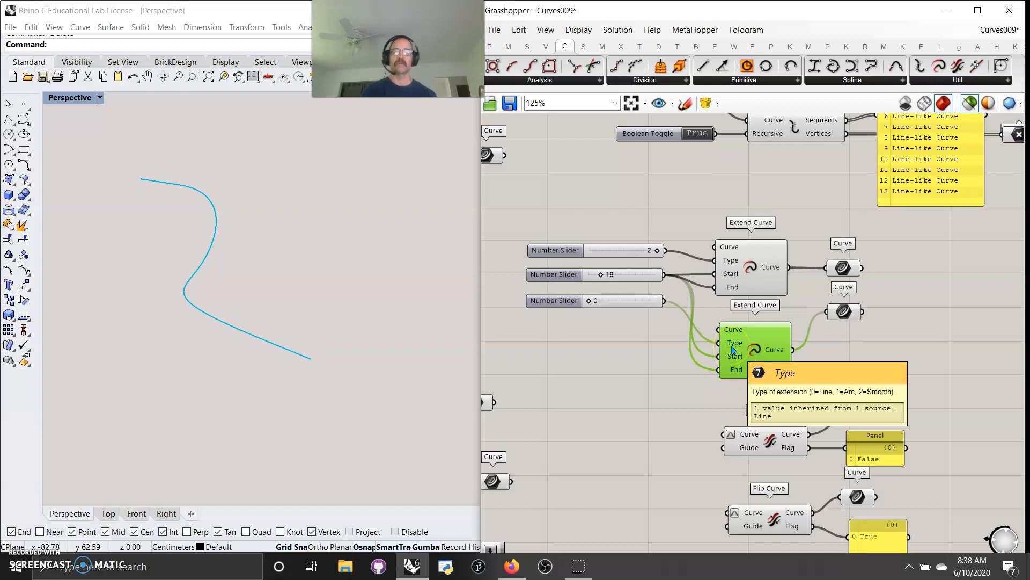
scroll(220, 295, up, 7)
mouse_move(281, 338)
right_down()
mouse_move(285, 350)
mouse_move(278, 341)
right_up()
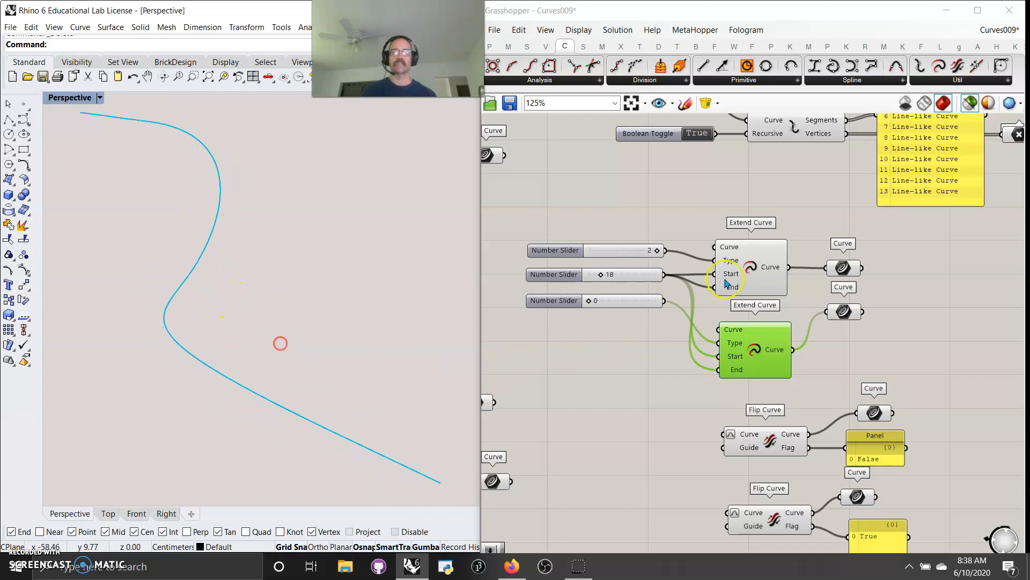
Preview both extended output curves together and set the first Extend Curve's Type slider to 0 (Line).
click(842, 268)
click(841, 315)
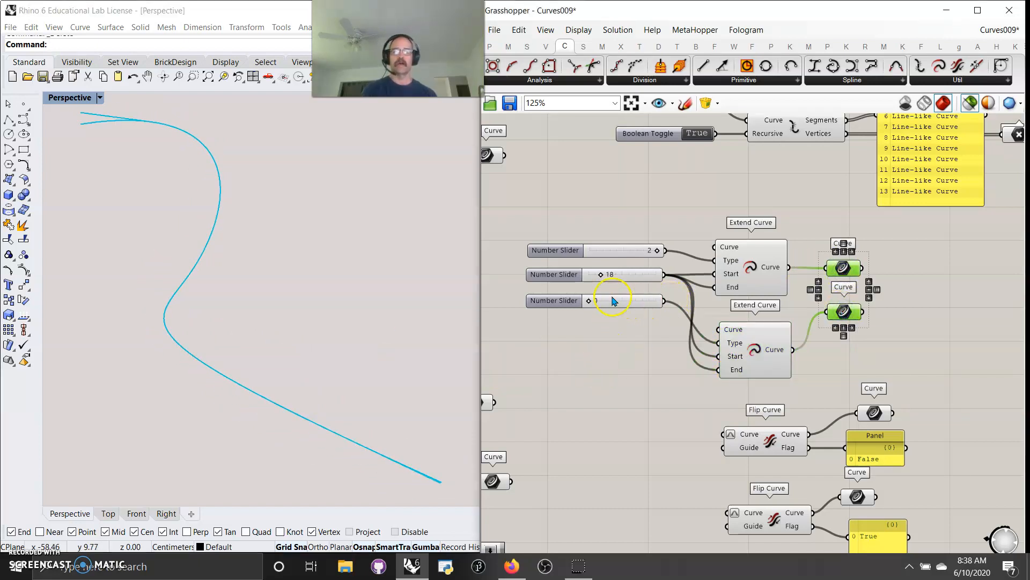
drag(657, 251, 590, 252)
mouse_move(730, 265)
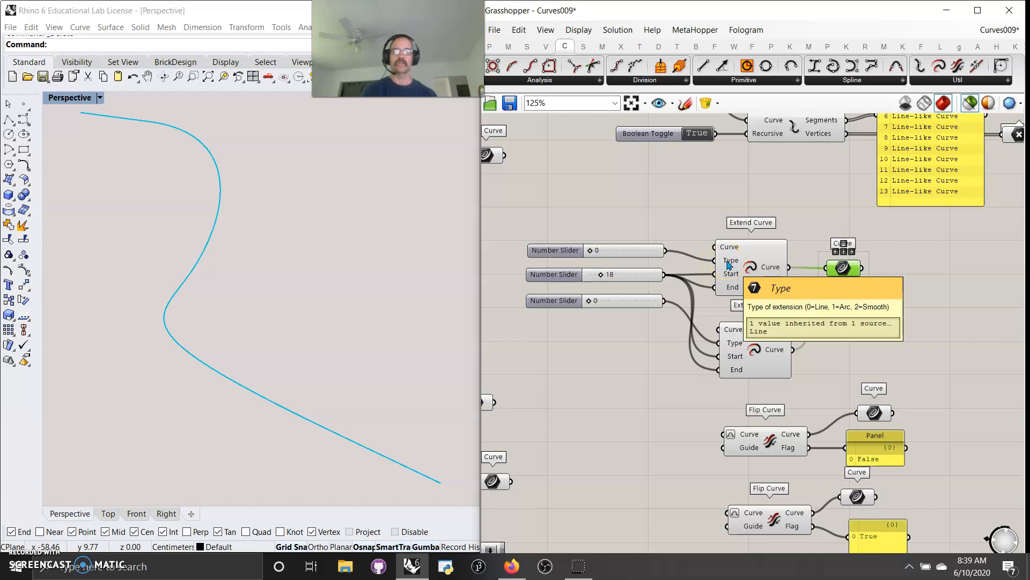
Set the shared Start and End length slider to 5 and the second Extend Curve's Type slider to 2 (Smooth).
mouse_move(388, 455)
right_down()
mouse_move(409, 472)
mouse_move(384, 446)
mouse_move(436, 461)
mouse_move(395, 437)
right_up()
click(603, 275)
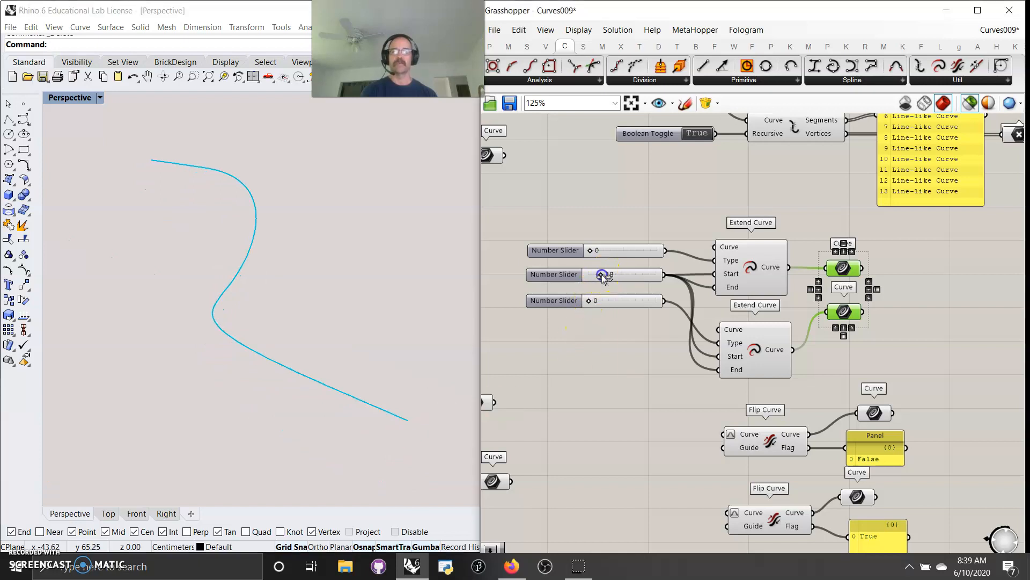
mouse_move(600, 280)
mouse_down()
mouse_move(586, 277)
mouse_move(596, 277)
mouse_up()
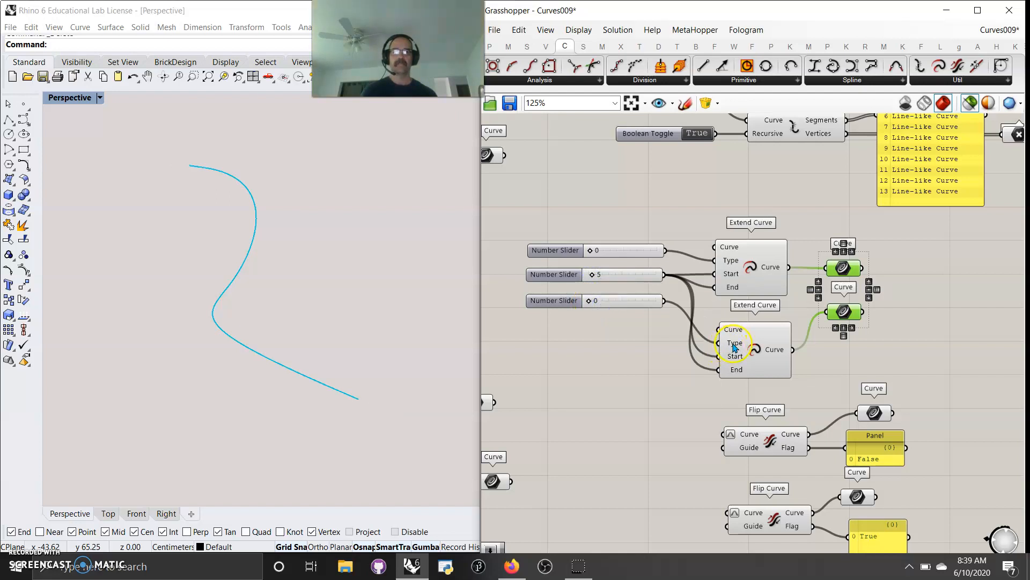
mouse_move(735, 347)
drag(589, 302, 620, 301)
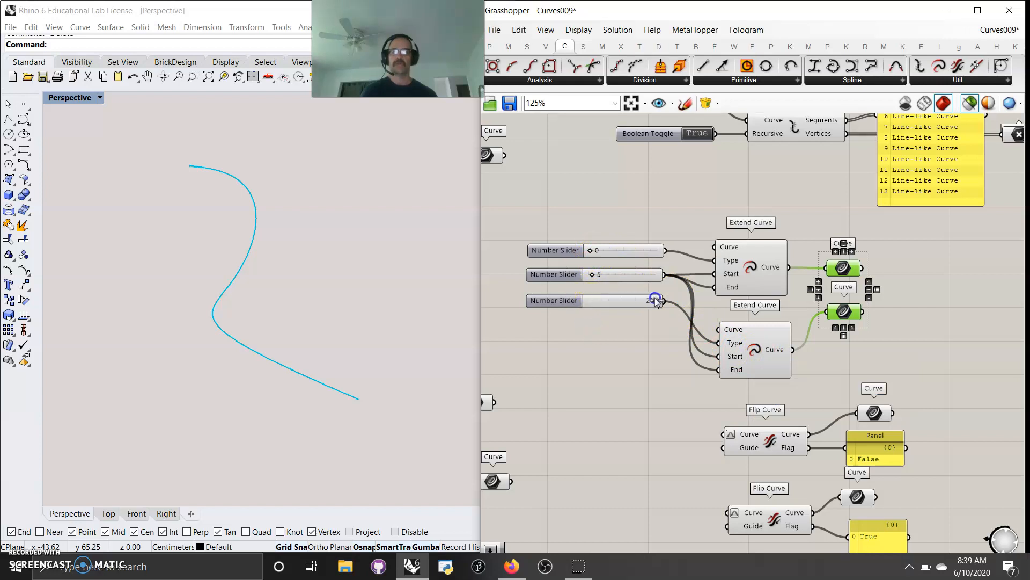
Set the shared extension length slider to 100 and compare the ends of both extended curves.
scroll(352, 412, up, 4)
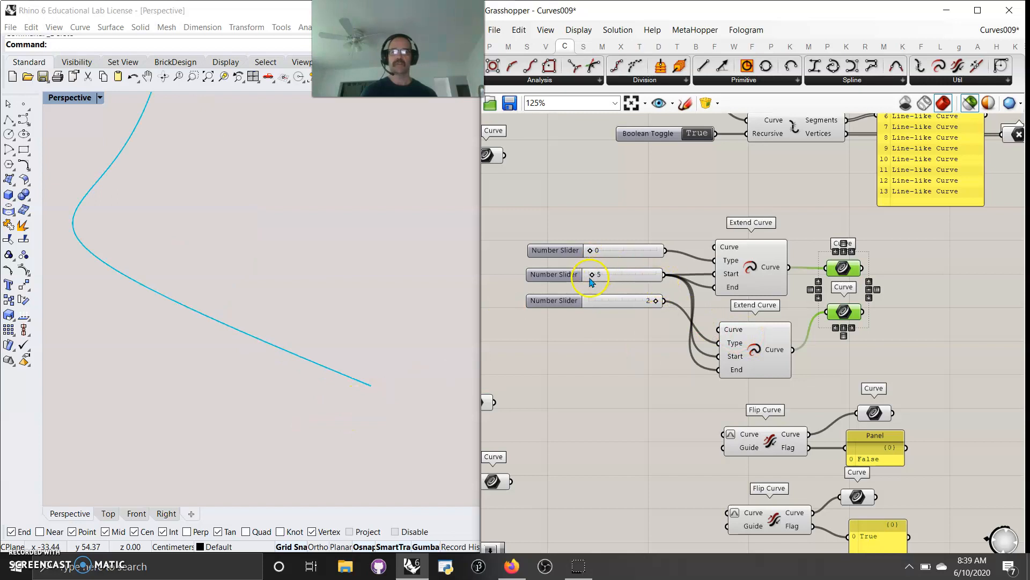
drag(594, 275, 696, 283)
scroll(338, 372, down, 3)
scroll(363, 376, down, 3)
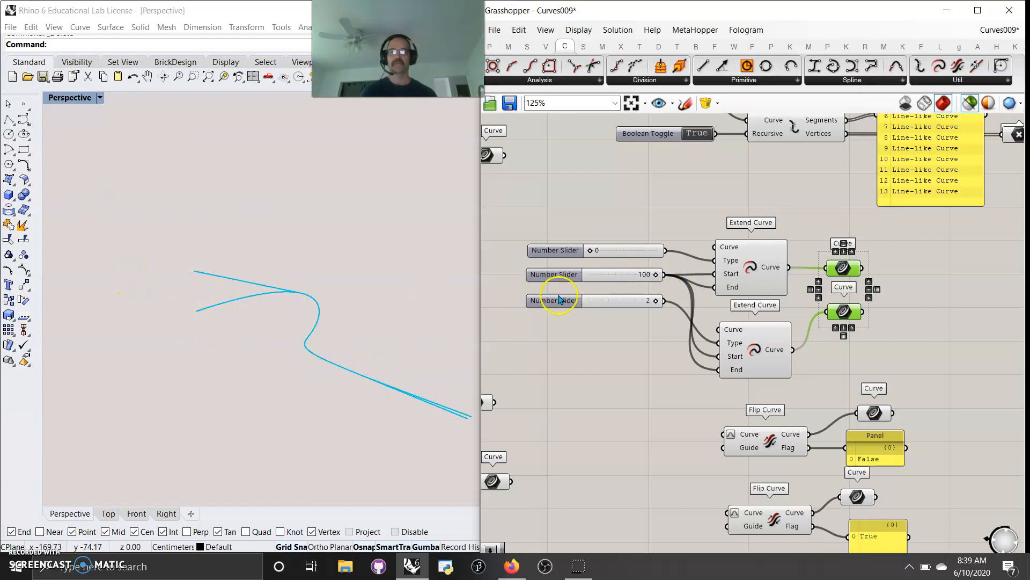
Set the shared extension length to 90 and the first Extend Curve's Type to 1 (Arc).
mouse_move(654, 276)
mouse_down()
mouse_move(612, 280)
mouse_move(629, 282)
mouse_move(609, 256)
mouse_move(647, 276)
mouse_move(631, 280)
mouse_move(651, 275)
mouse_up()
click(658, 300)
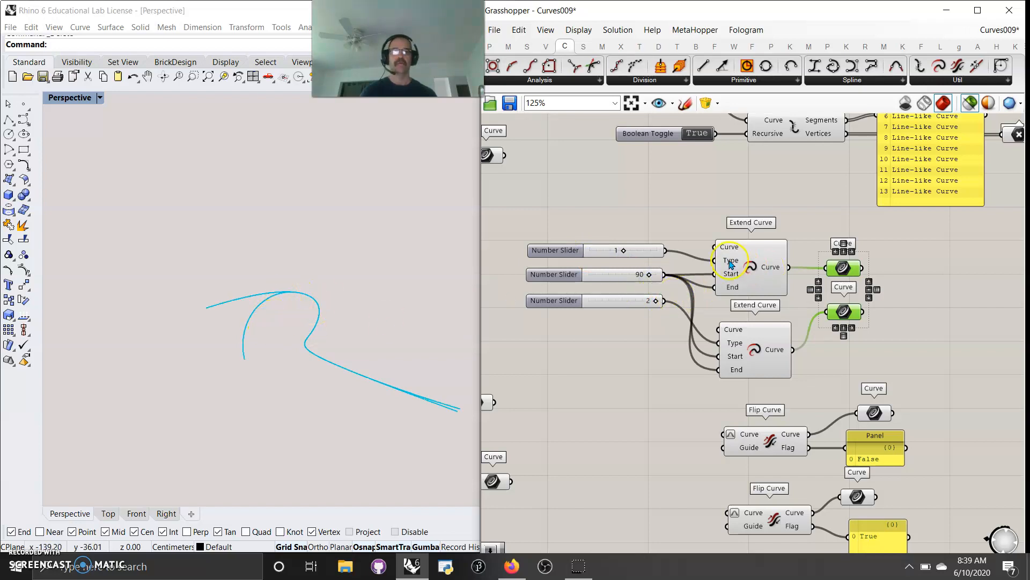
mouse_move(731, 263)
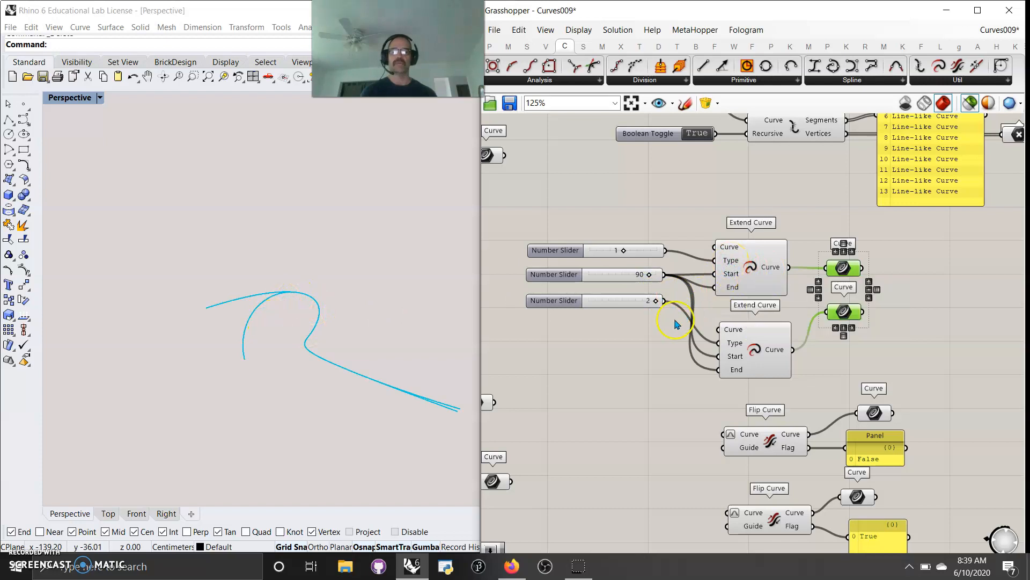
Extract the first Flip Curve's Curve and Guide inputs as separate parameters and place the Guide parameter just below the Curve parameter.
right_drag(645, 412, 600, 248)
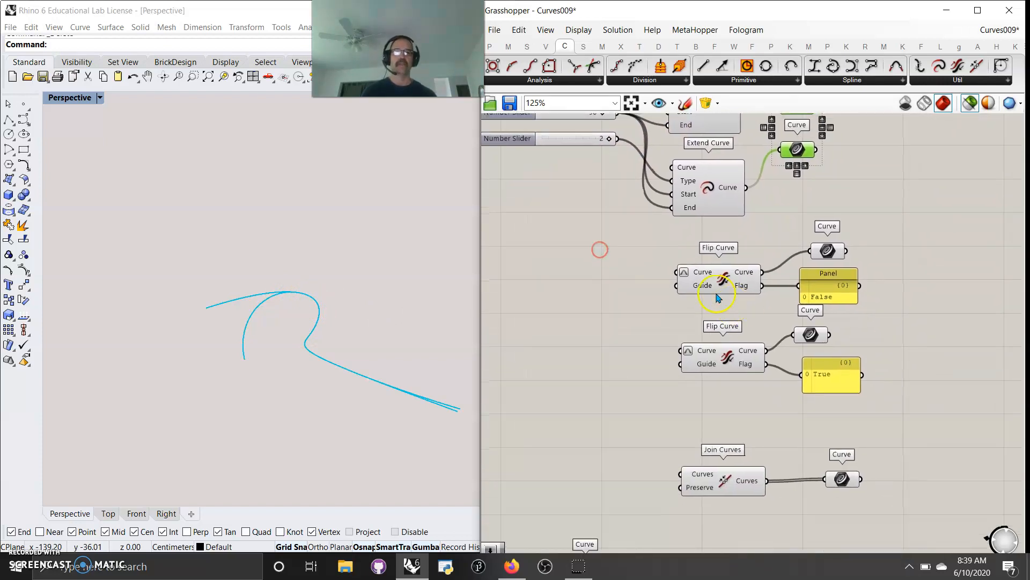
click(714, 286)
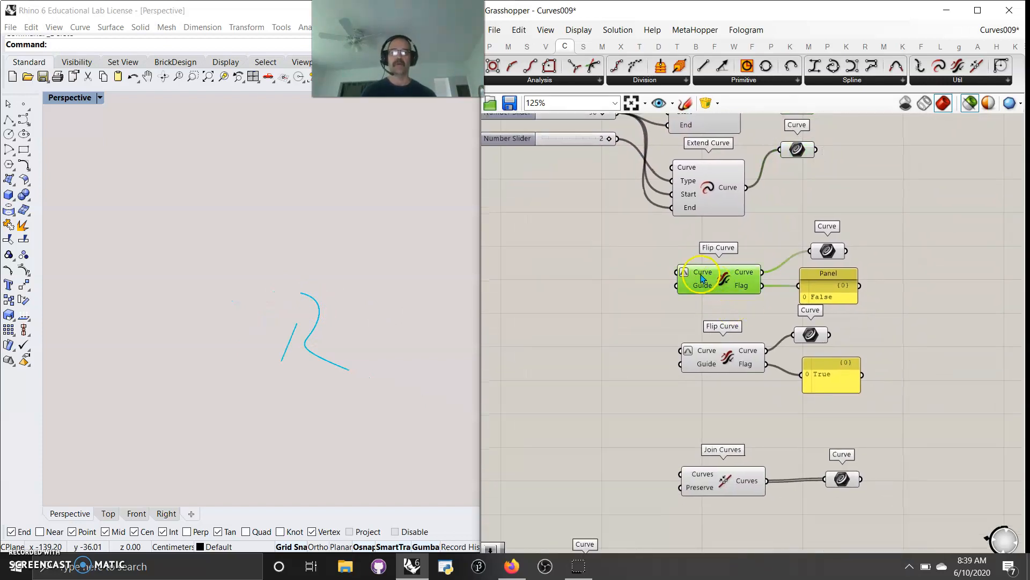
right_click(701, 278)
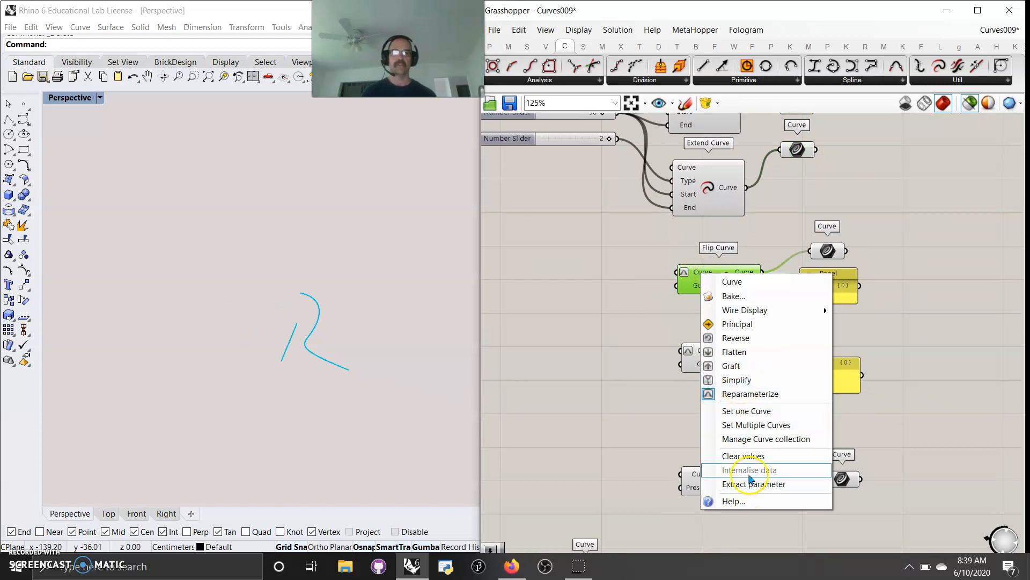
click(752, 482)
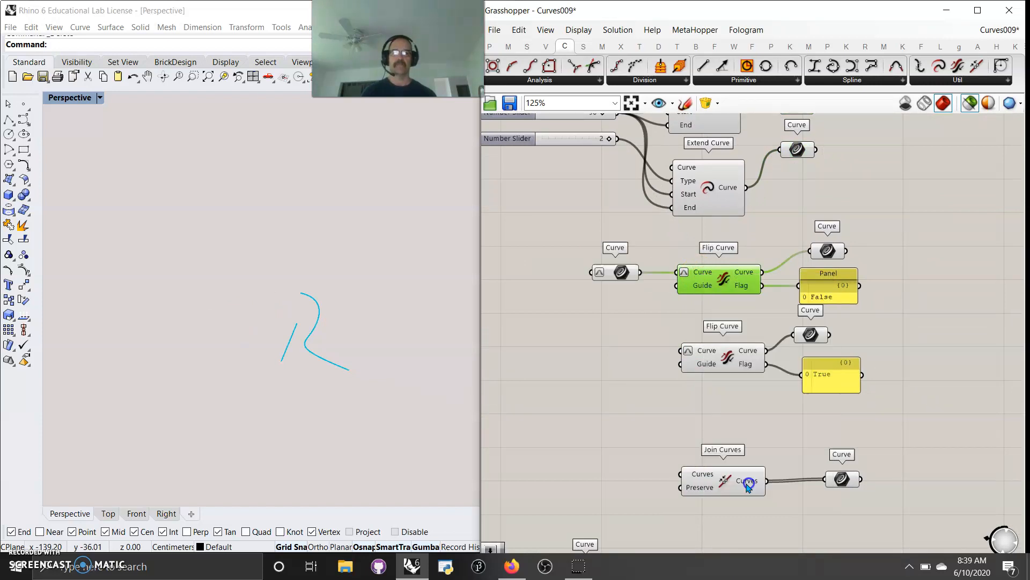
click(420, 343)
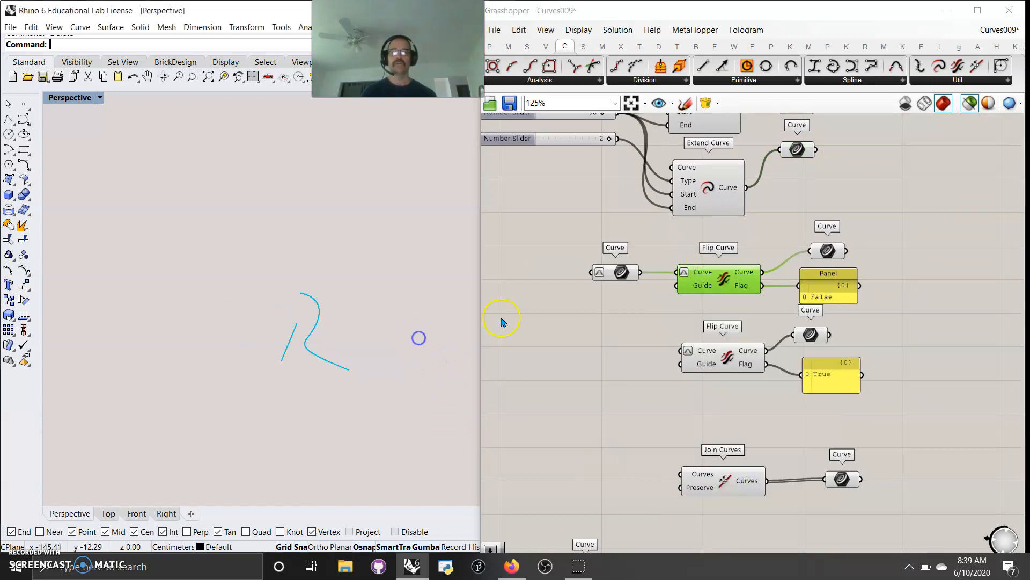
right_click(705, 289)
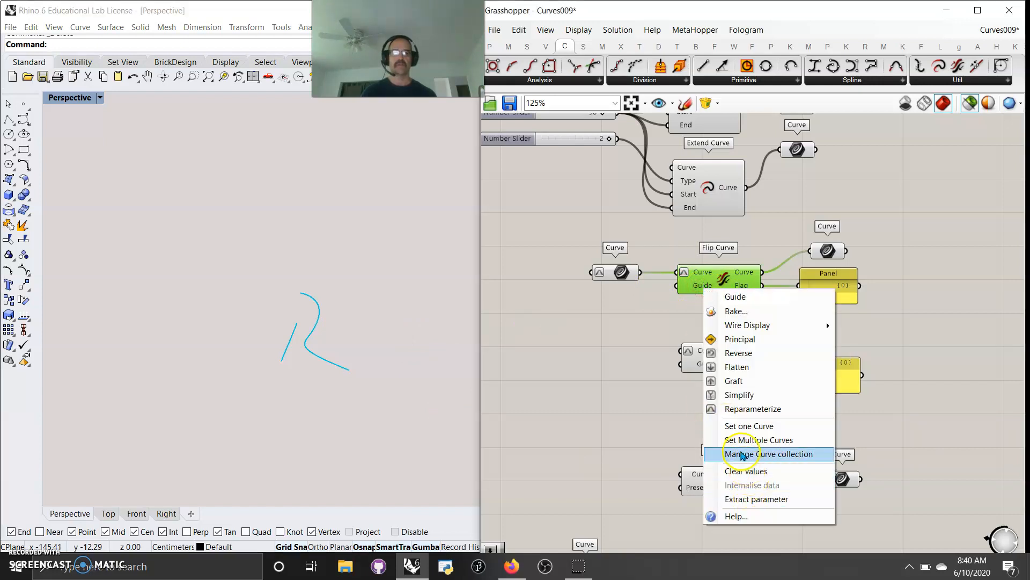
click(757, 498)
drag(620, 295, 616, 306)
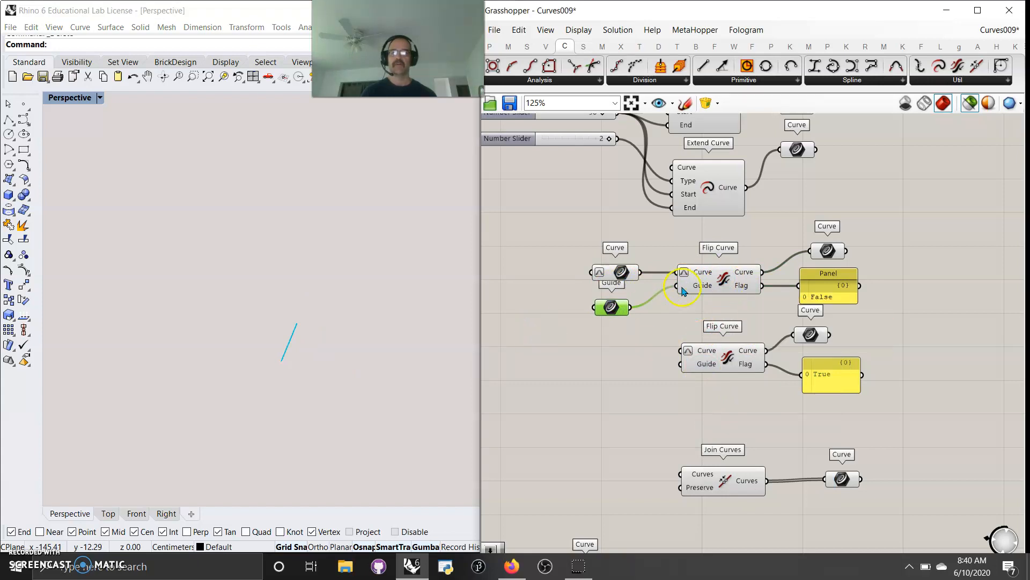
Read the help description of the first Flip Curve component to see how the guide curve and flag work.
click(704, 288)
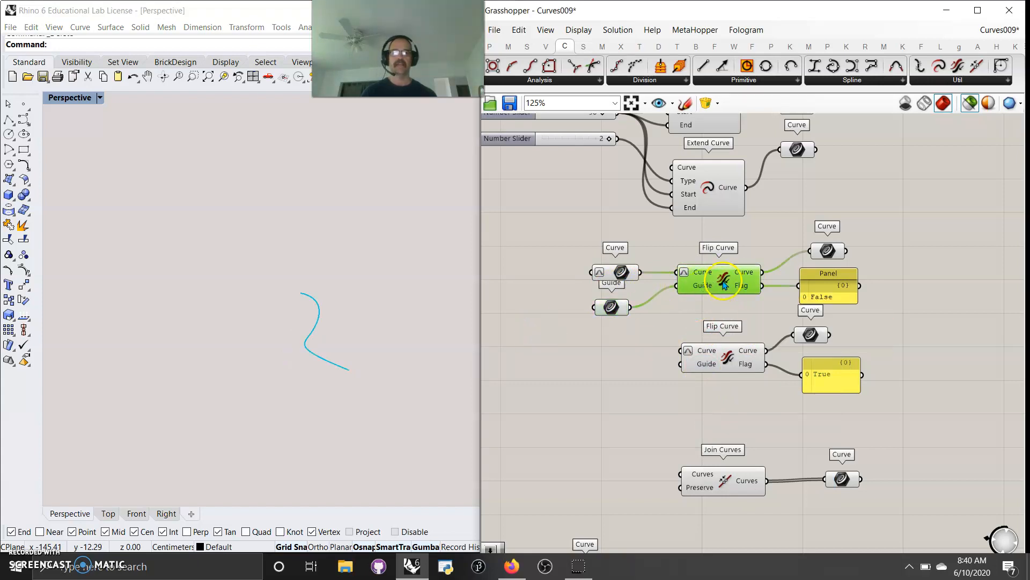
right_click(724, 285)
click(756, 333)
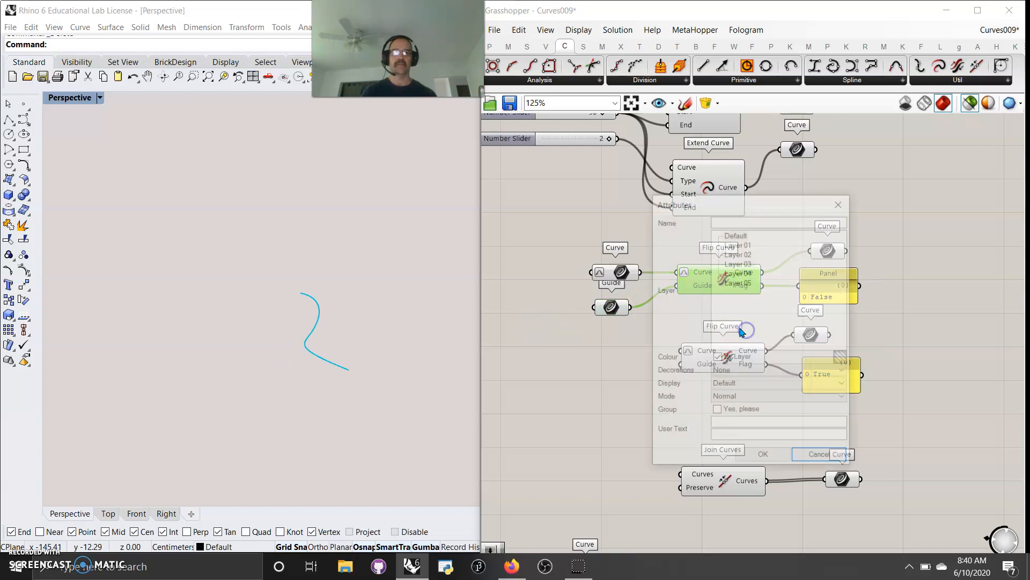
click(805, 456)
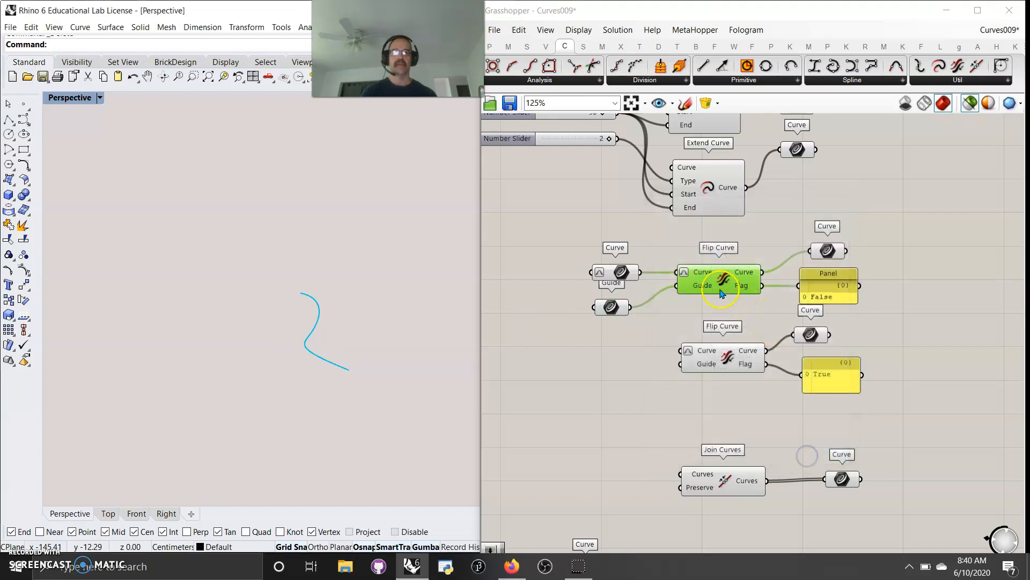
right_click(724, 280)
click(755, 346)
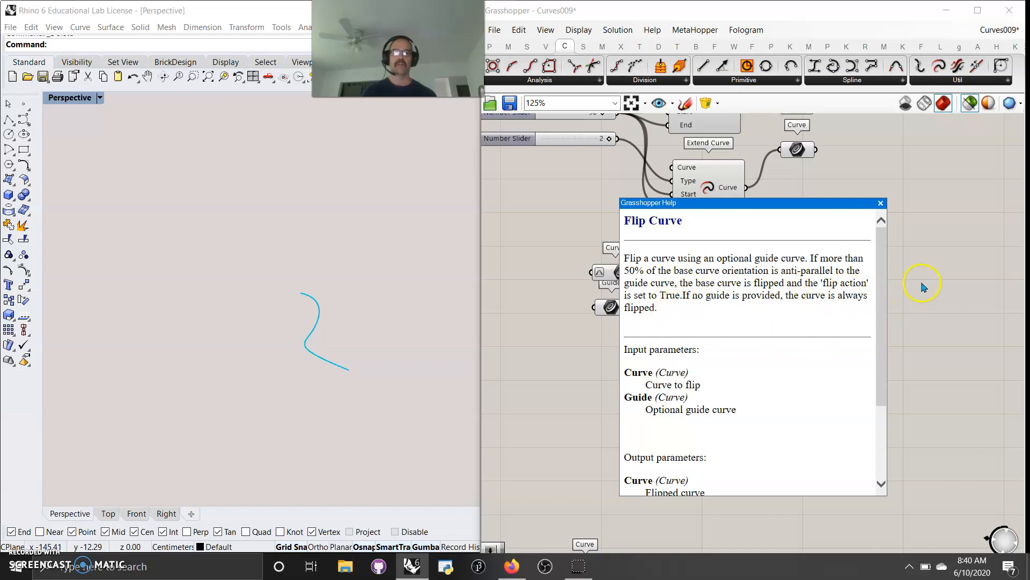
click(881, 204)
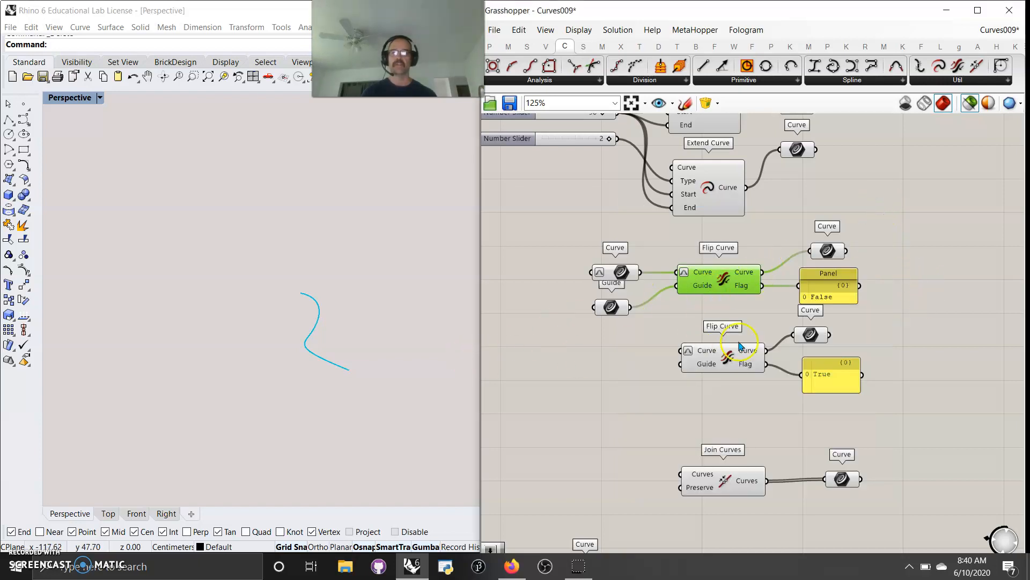
Preview the first Flip Curve's two inputs and extract the second Flip Curve's Guide input as a separate parameter.
click(616, 273)
click(615, 308)
click(729, 360)
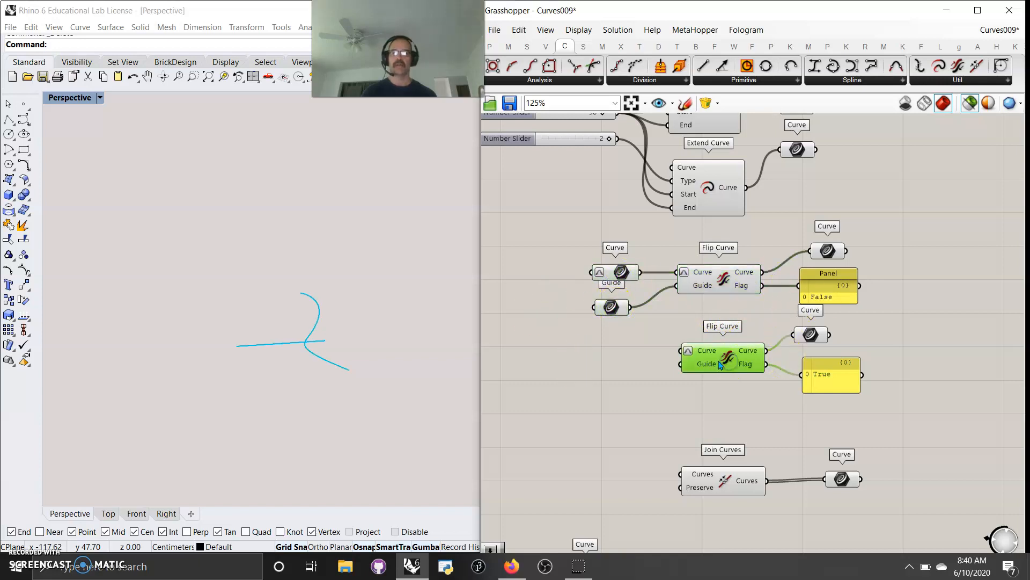
right_click(704, 365)
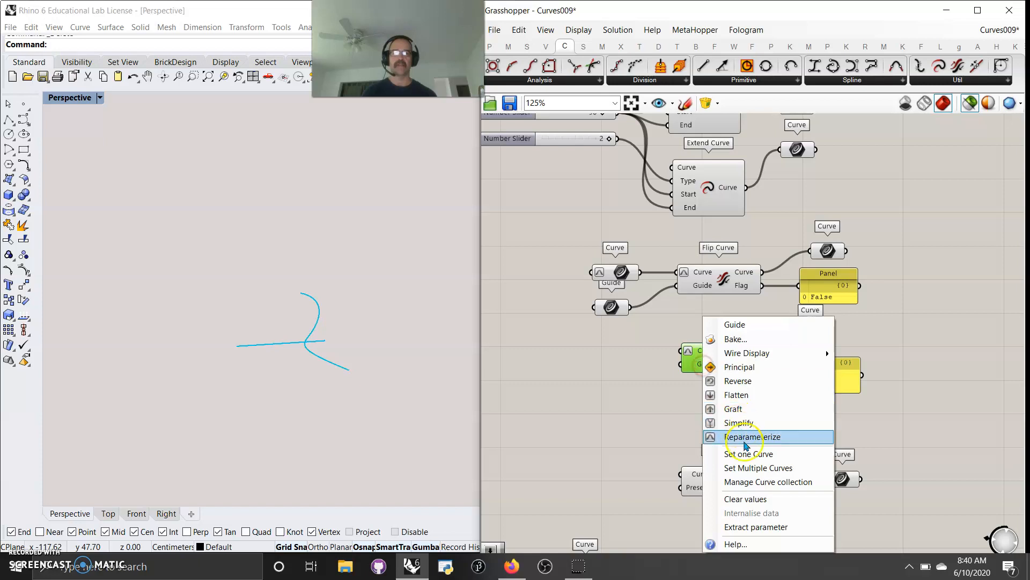
click(758, 527)
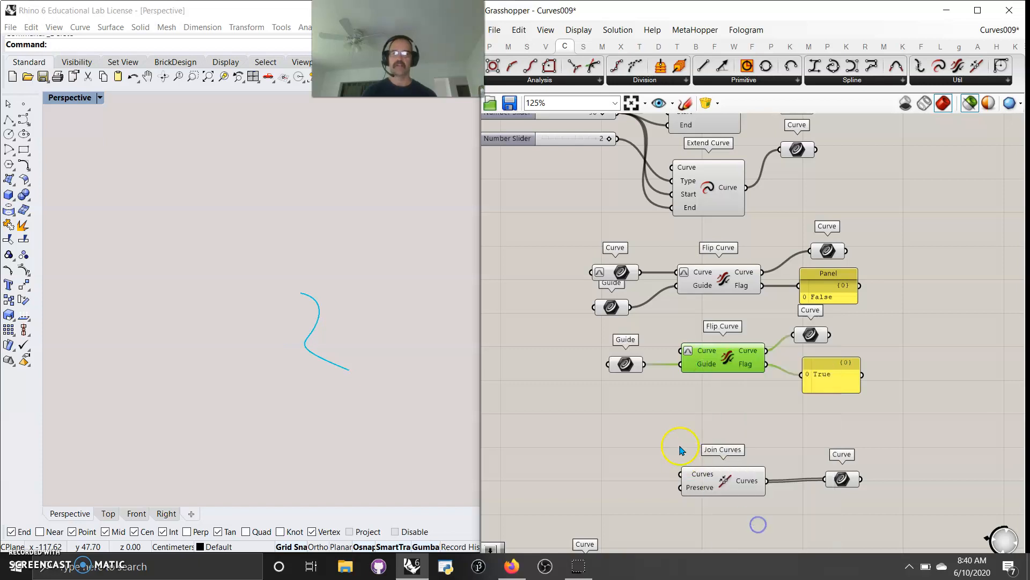
Compare the base curve with both guide curves in the Rhino viewport and preview the output curve of each Flip Curve.
click(635, 368)
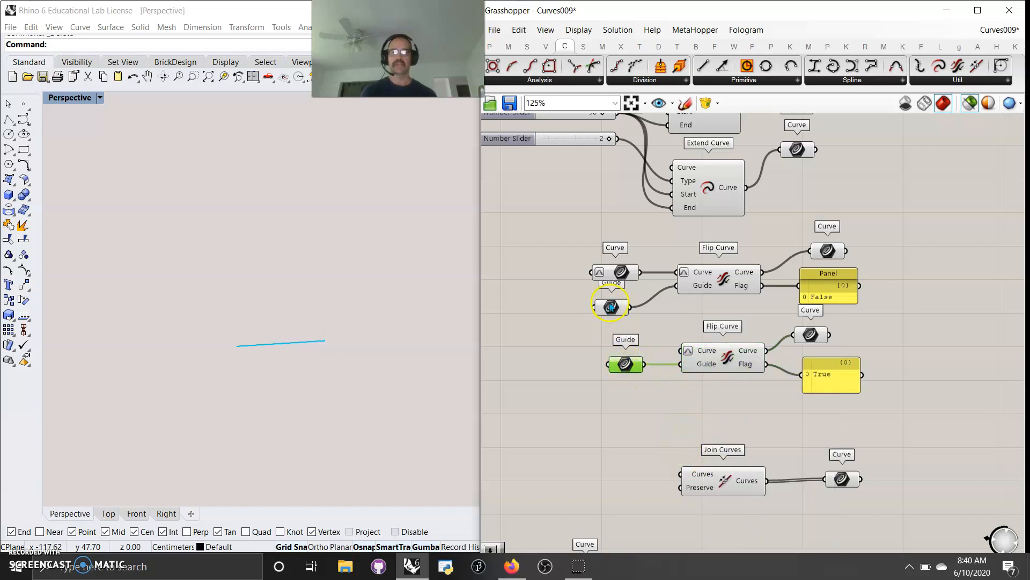
shift+click(621, 274)
shift+click(612, 307)
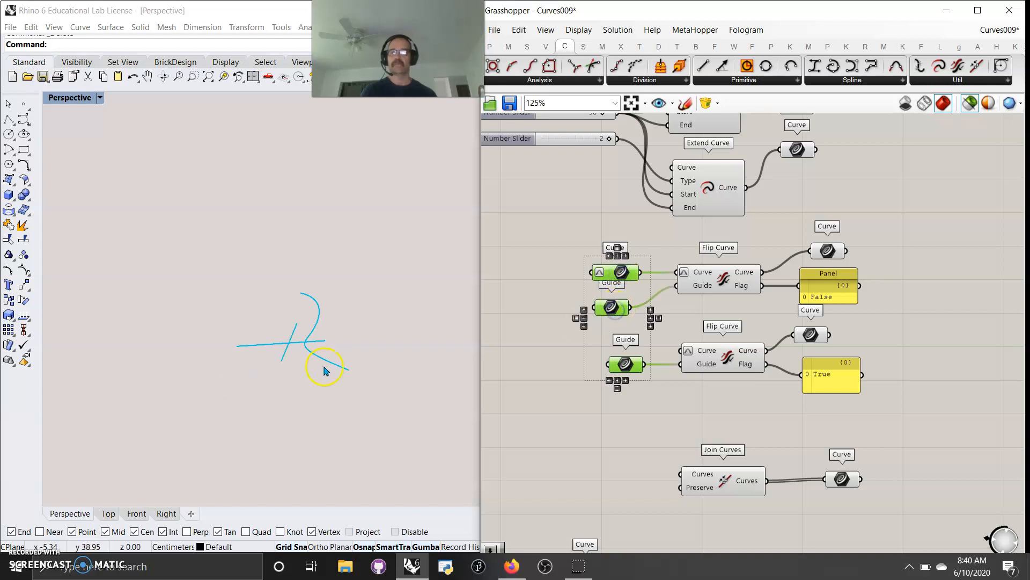
right_drag(339, 414, 441, 369)
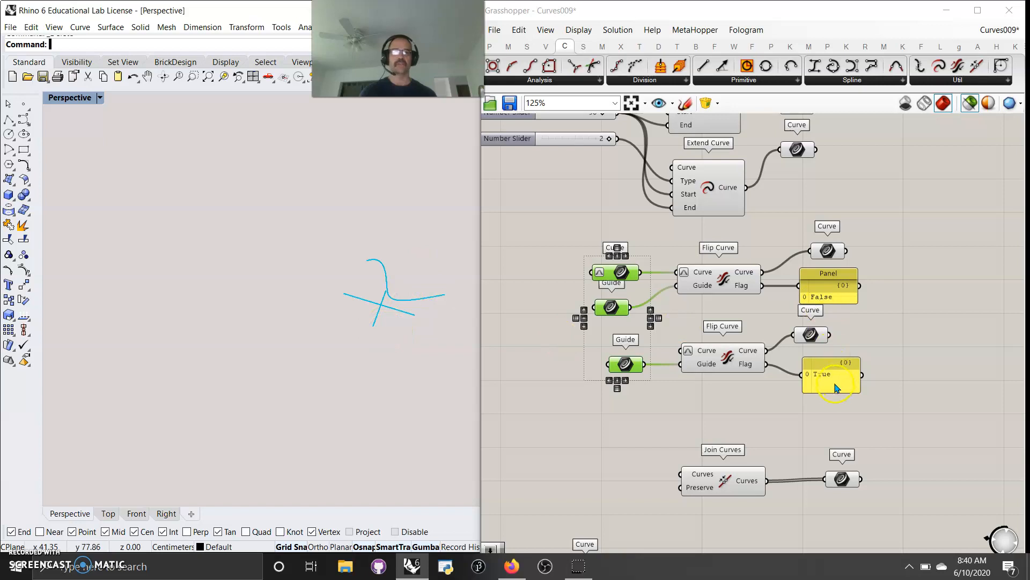
click(811, 331)
click(827, 251)
Preview the Join Curves component's geometry in the Rhino viewport.
right_drag(706, 420, 650, 274)
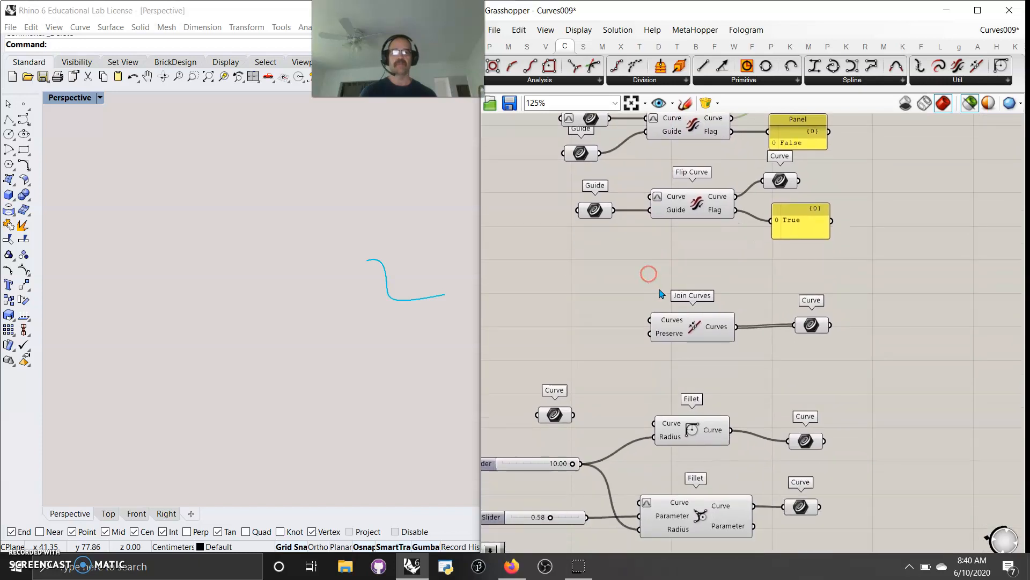
click(694, 329)
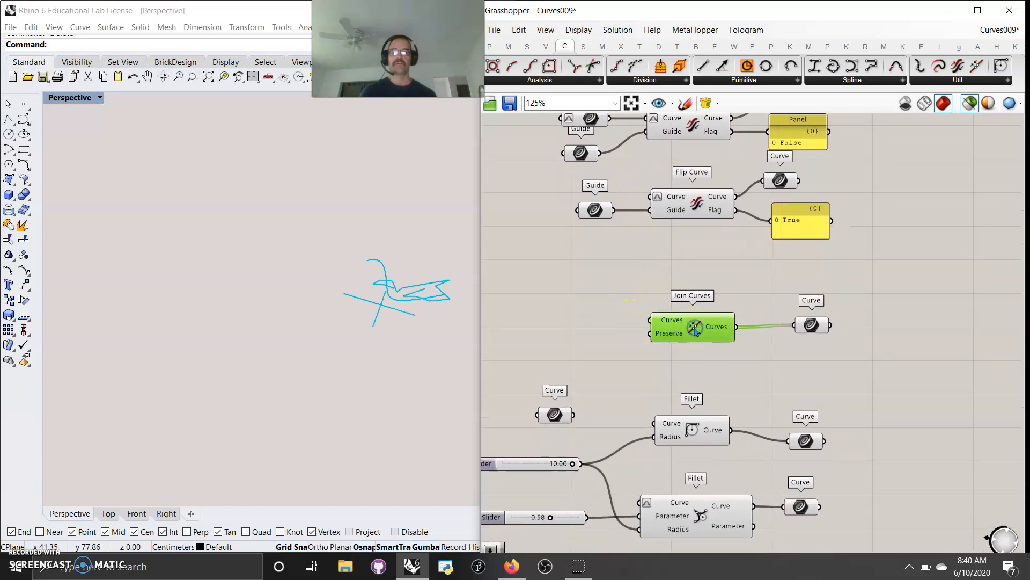
right_drag(451, 309, 343, 311)
Turn off the preview of the components above Join Curves and reselect Join Curves.
scroll(624, 280, down, 5)
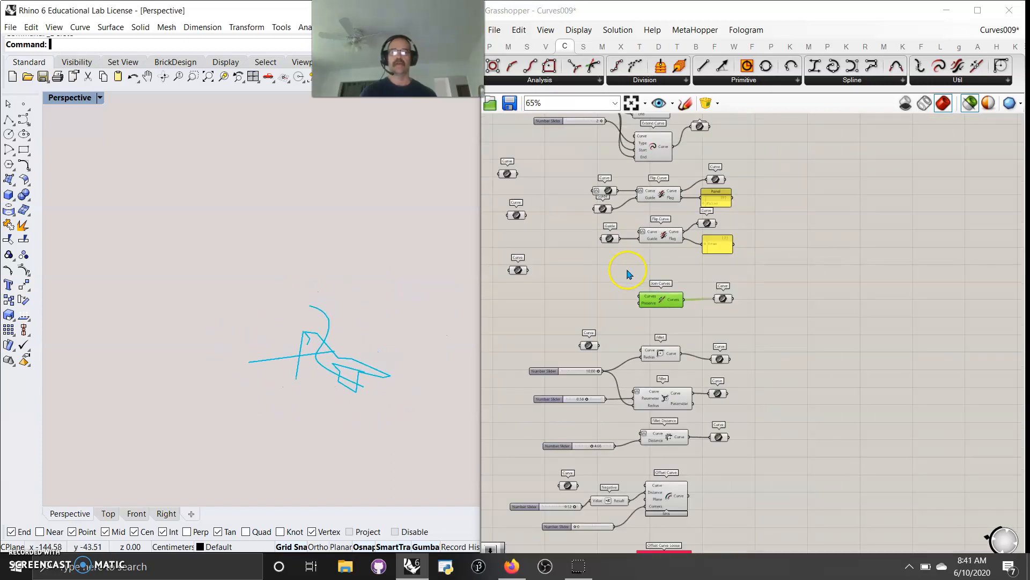
drag(771, 399, 555, 125)
right_click(538, 189)
click(573, 211)
right_drag(686, 369, 673, 269)
click(627, 318)
click(678, 332)
Extract the Join Curves component's Curves input as a separate parameter and preview it together with the joined output curve.
click(378, 400)
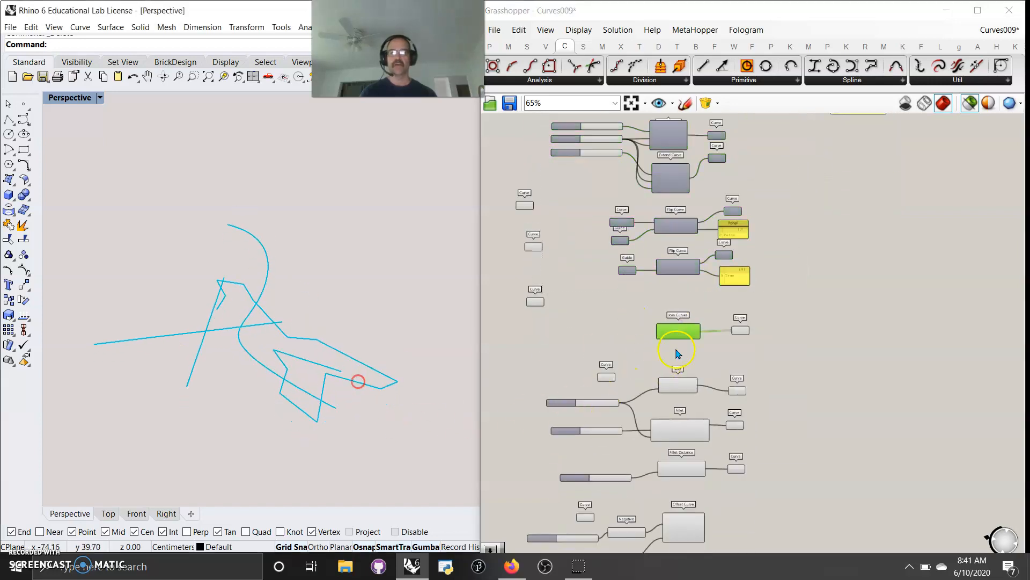
scroll(677, 338, up, 5)
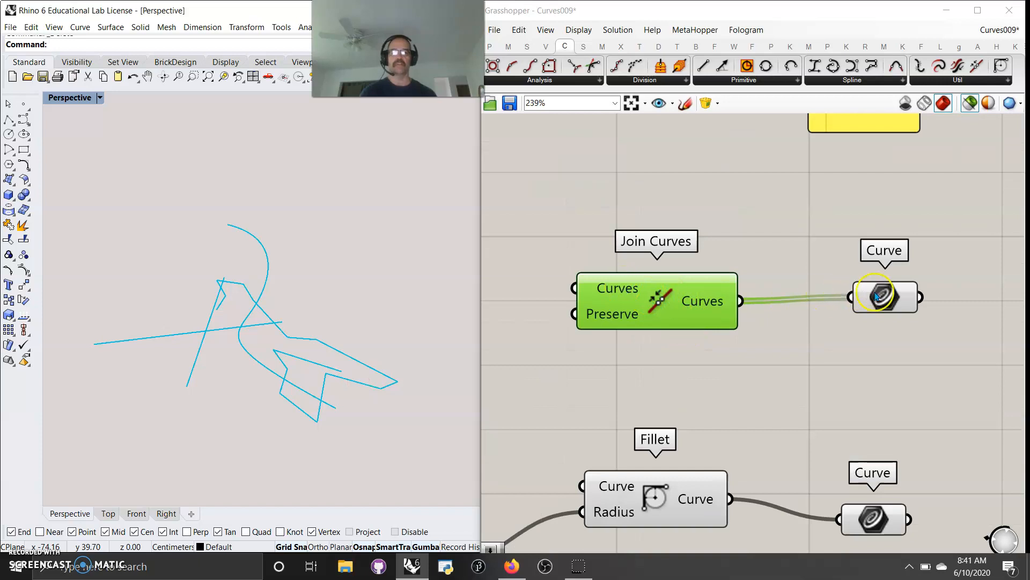
click(876, 297)
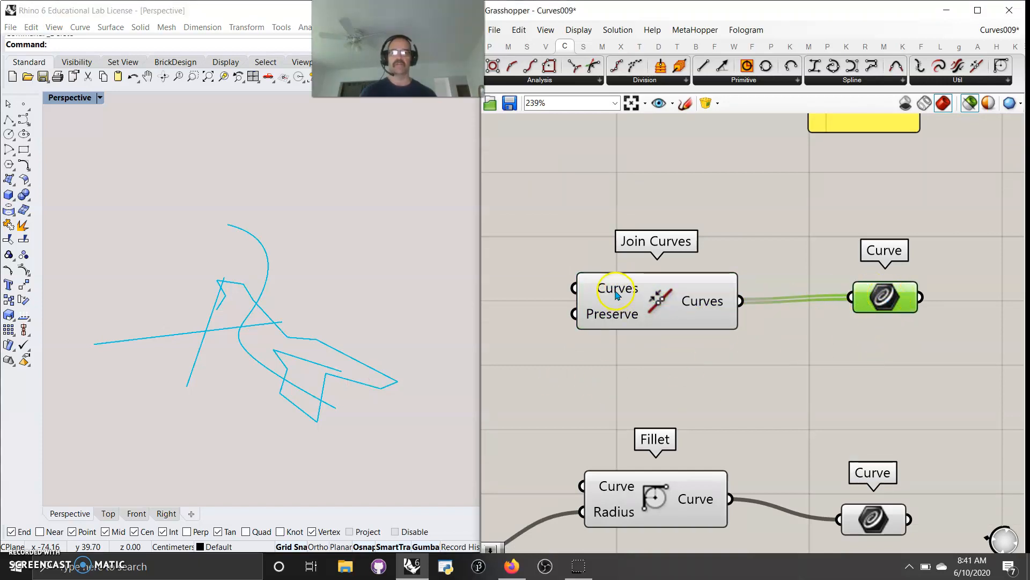
click(614, 293)
right_click(607, 293)
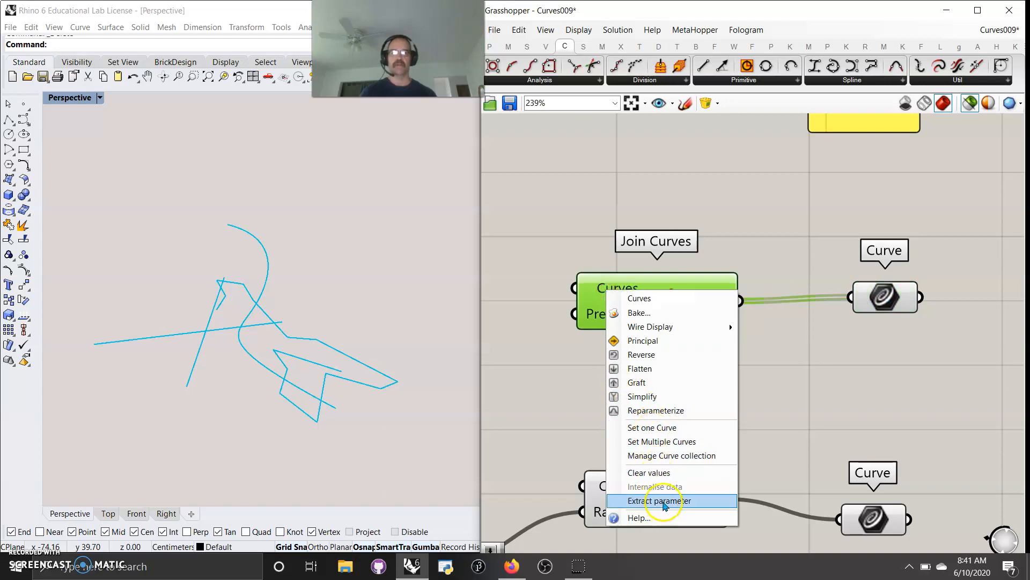
click(661, 499)
right_drag(511, 342, 664, 336)
click(633, 282)
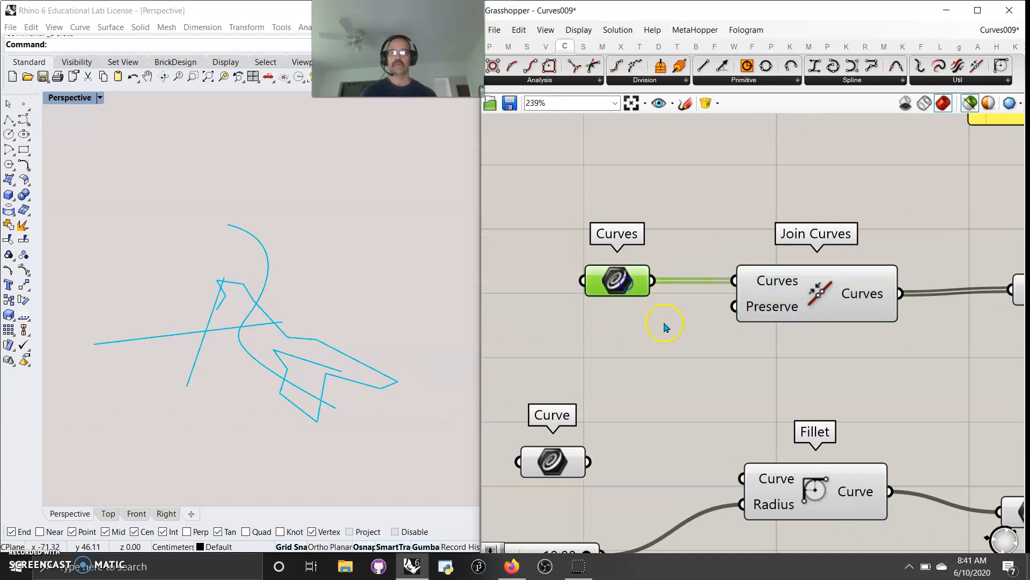
right_drag(734, 362, 639, 366)
shift+click(934, 300)
Preview the first Fillet component and set the shared fillet radius slider to 8.23.
scroll(752, 341, down, 4)
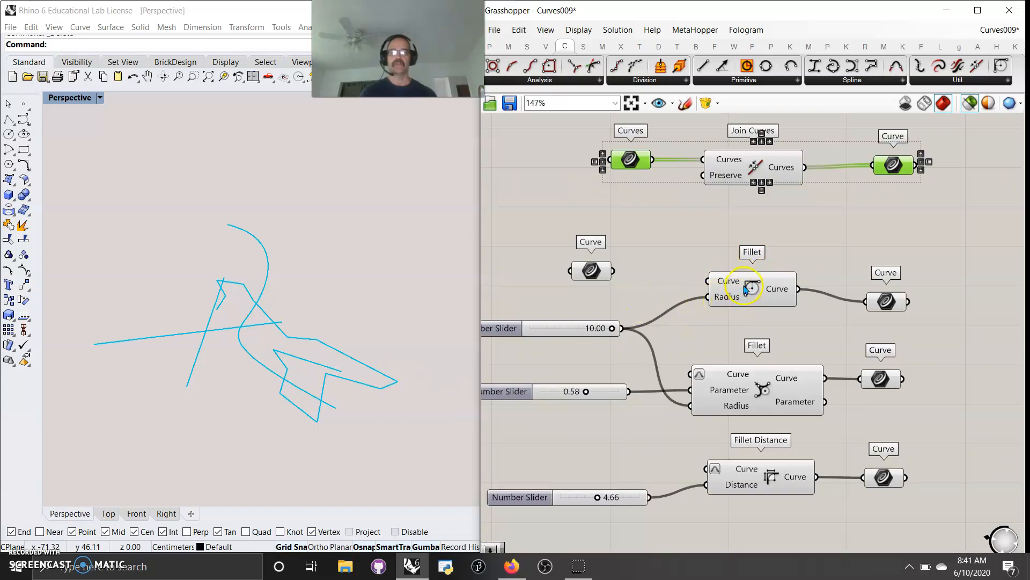
click(745, 289)
right_drag(718, 318, 768, 234)
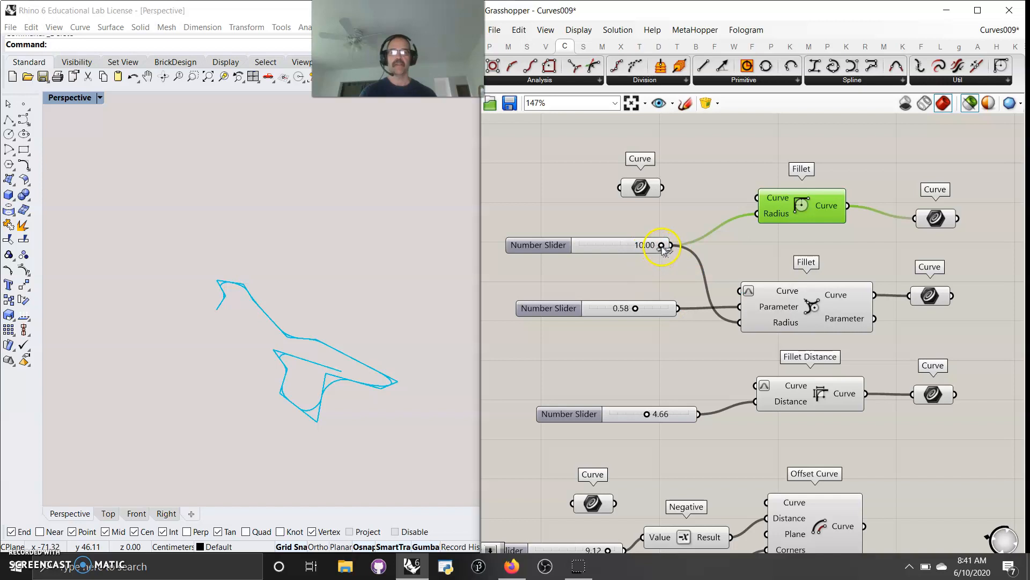
drag(634, 246, 648, 270)
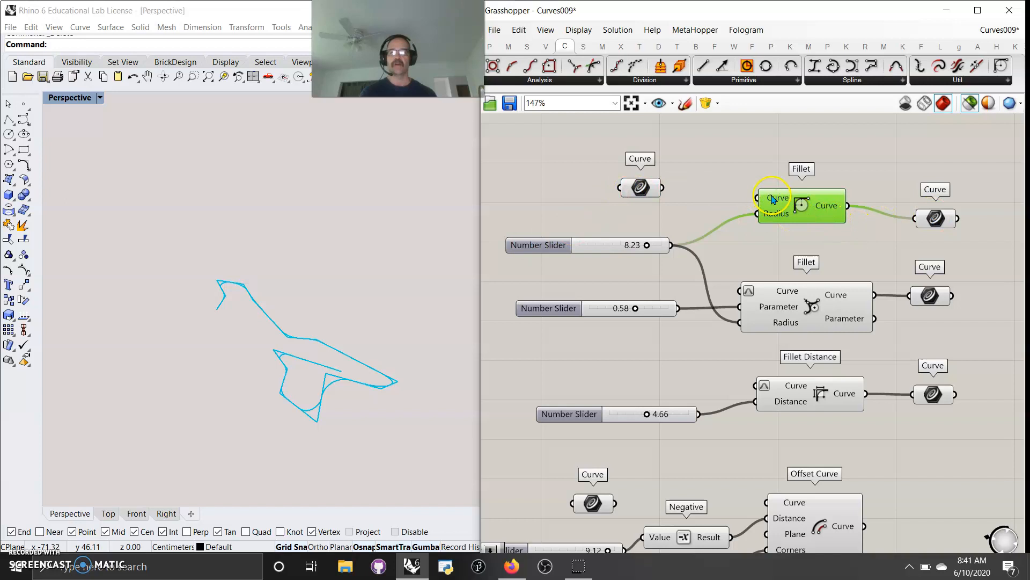
Wire the unconnected Curve parameter into the first Fillet's Curve input and set the shared radius slider to 5.94.
drag(762, 199, 641, 191)
click(642, 190)
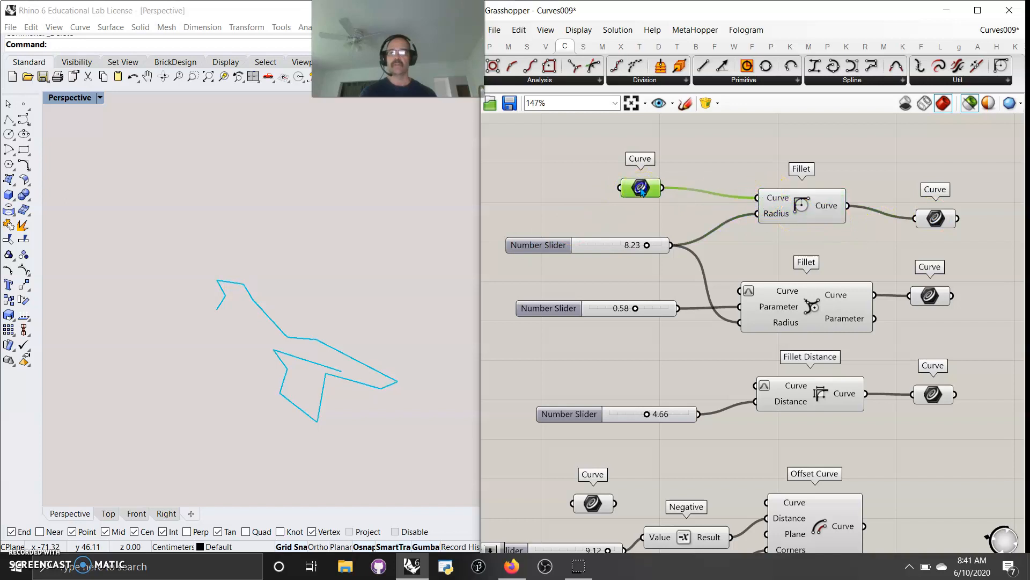
shift+click(798, 213)
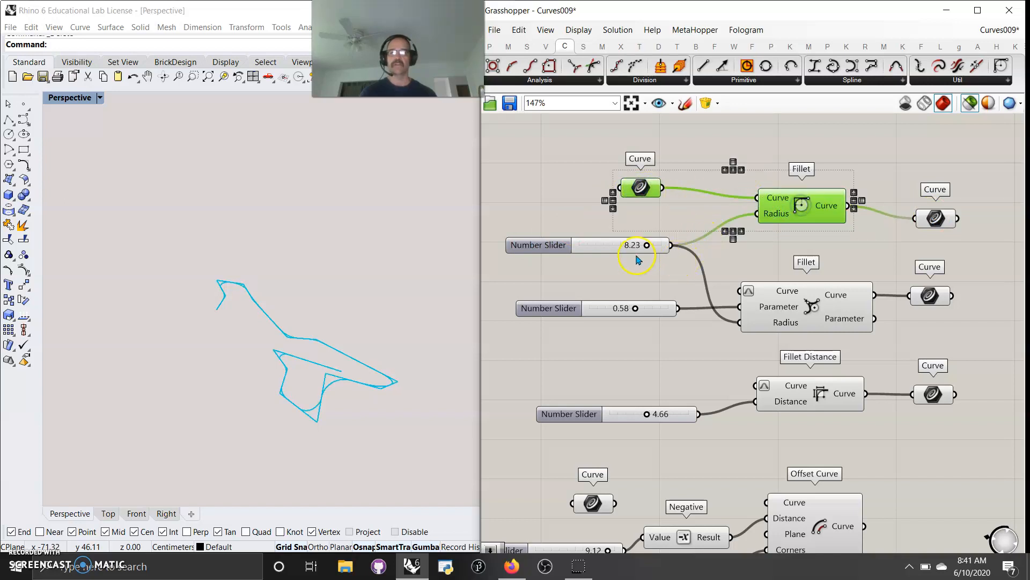
mouse_move(634, 247)
mouse_down()
mouse_move(597, 247)
mouse_move(628, 248)
mouse_up()
Set the second Fillet's Parameter slider to 0.33 and wire a new Panel to its Parameter output.
click(791, 311)
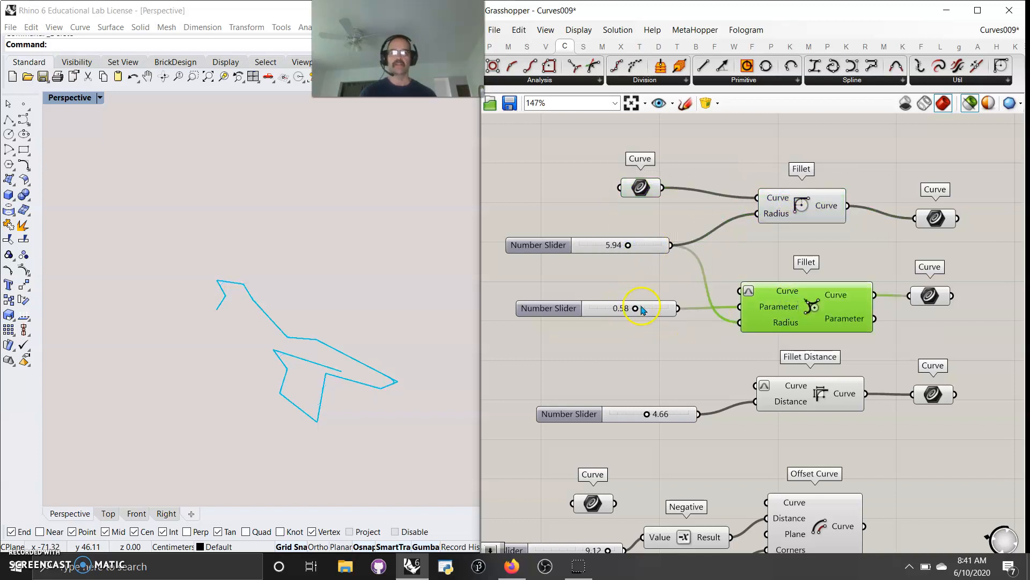
drag(645, 313, 618, 319)
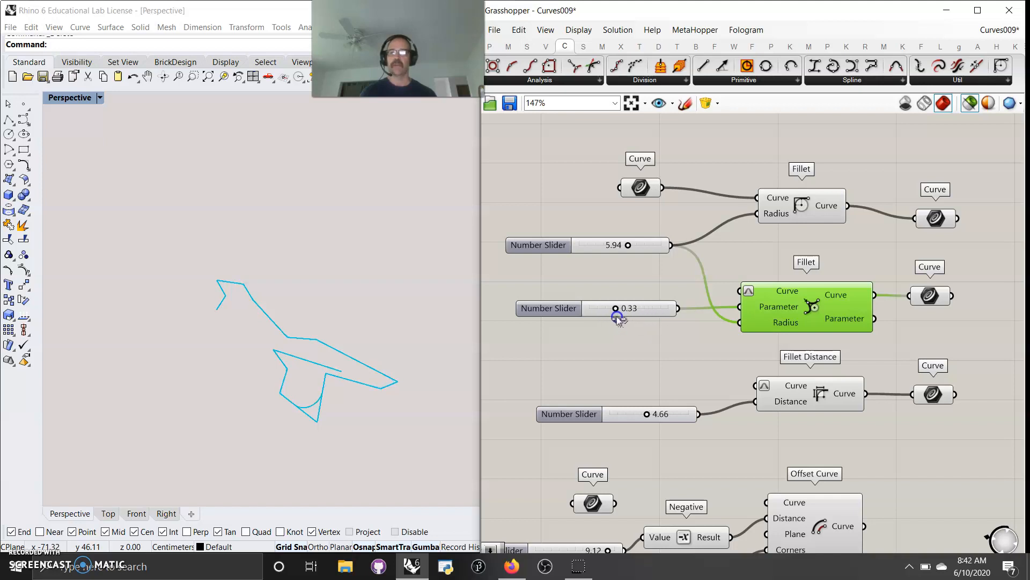
click(492, 46)
drag(760, 66, 968, 341)
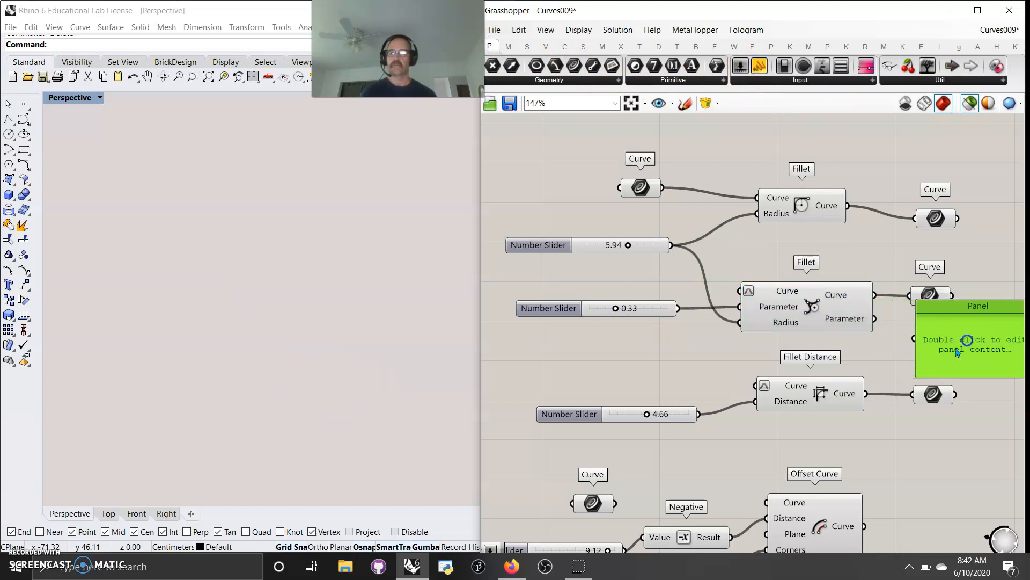
drag(876, 321, 920, 370)
scroll(919, 369, down, 3)
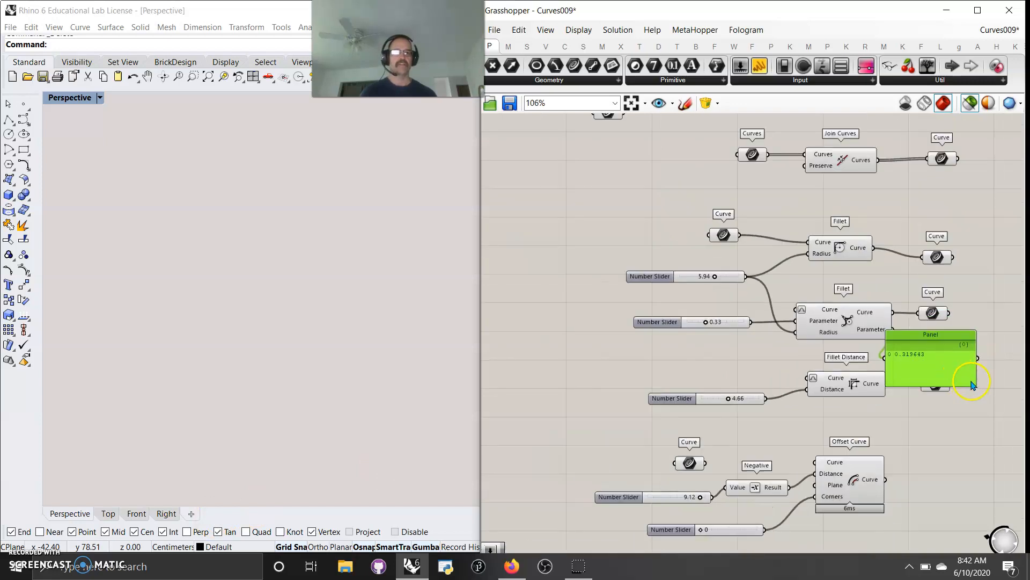
Shrink and reposition the Panel wired to the second Fillet, and set the slider feeding the previewed Fillet Distance component to 8.14.
drag(975, 391, 965, 339)
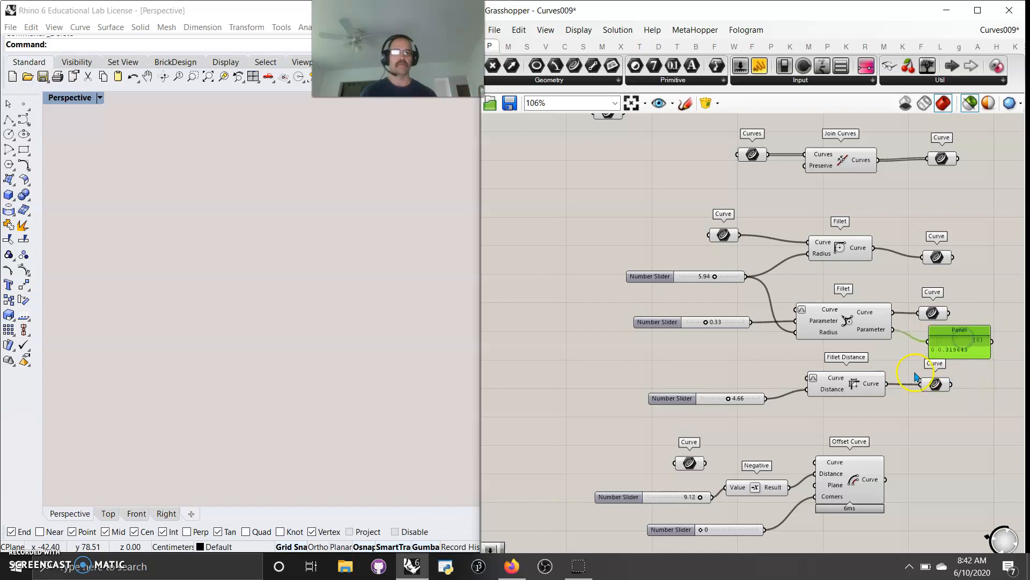
click(854, 390)
mouse_move(727, 400)
mouse_down()
mouse_move(759, 400)
mouse_move(705, 400)
mouse_move(748, 398)
mouse_up()
Preview the Offset Curve component close up and set its distance slider to 10.00.
right_drag(754, 433, 666, 217)
click(760, 273)
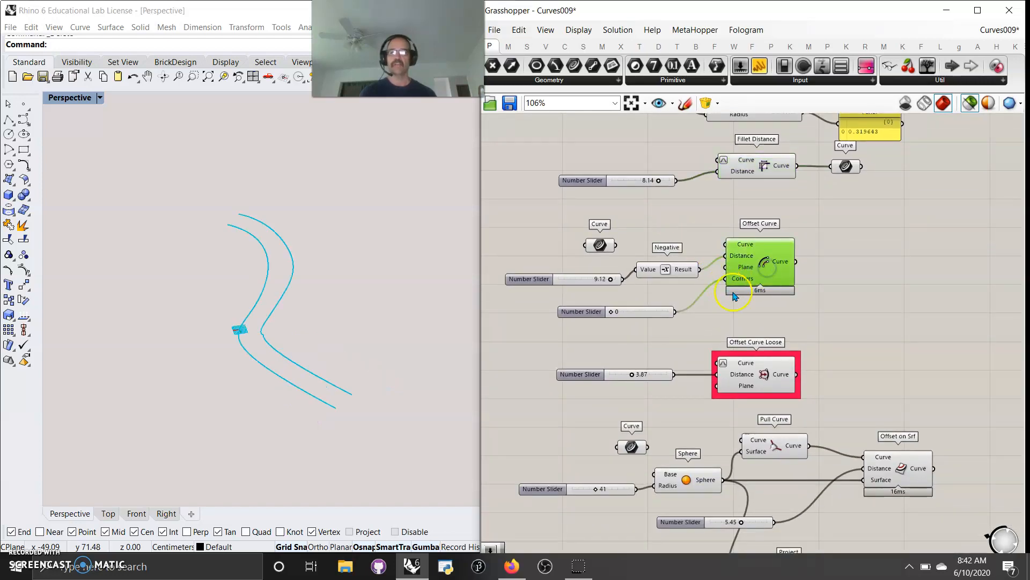
scroll(284, 342, up, 3)
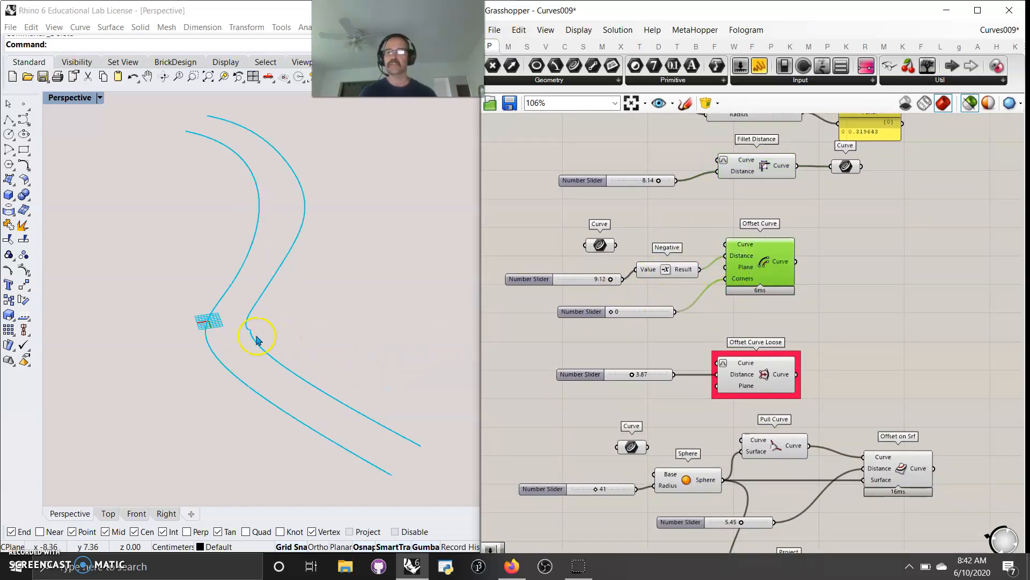
scroll(246, 338, up, 2)
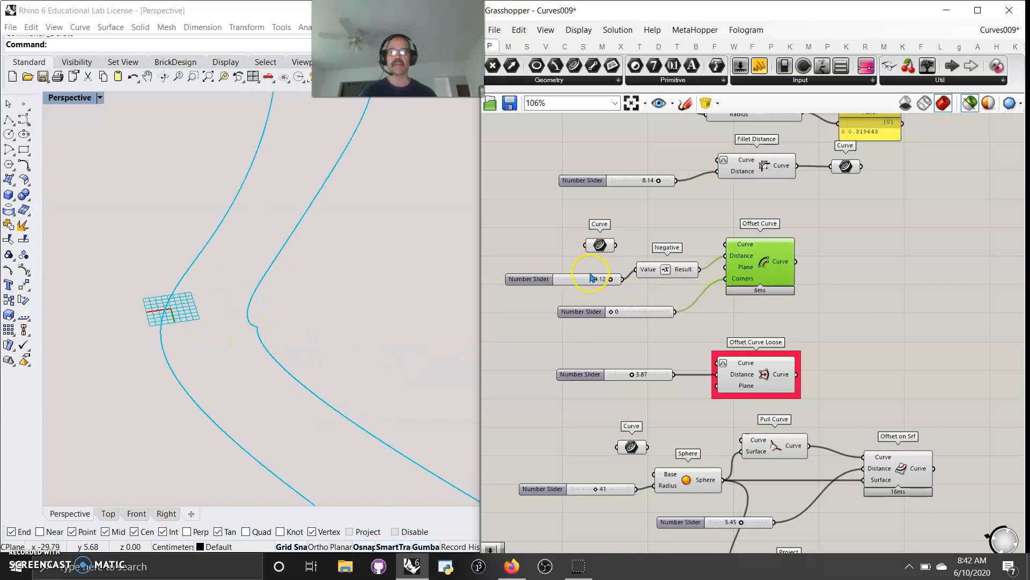
mouse_move(610, 280)
mouse_down()
mouse_move(580, 281)
mouse_move(622, 285)
mouse_up()
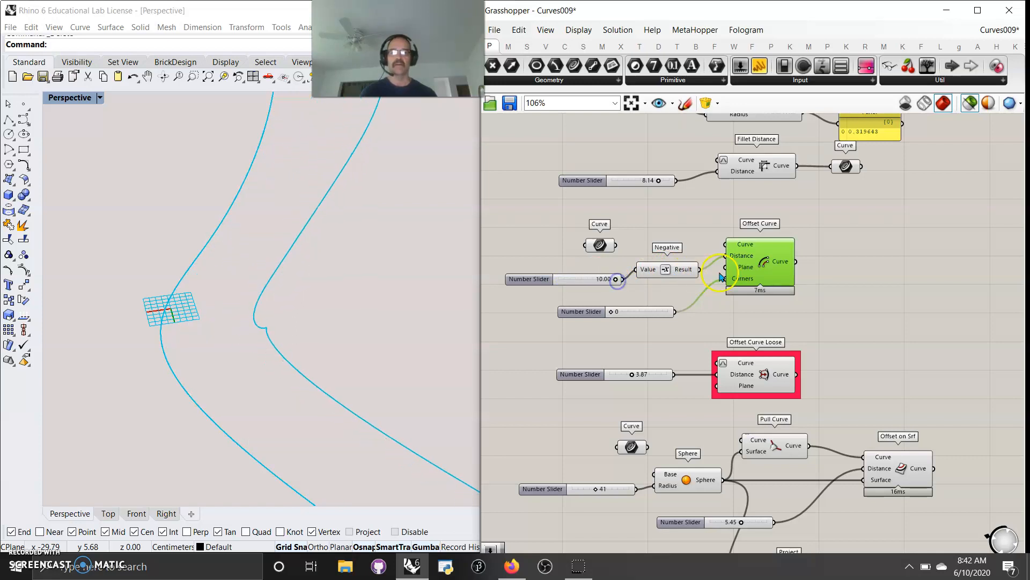
Check Offset Curve's corner type options, set its Corners slider to 2 and set the distance slider to 8.68.
mouse_move(746, 285)
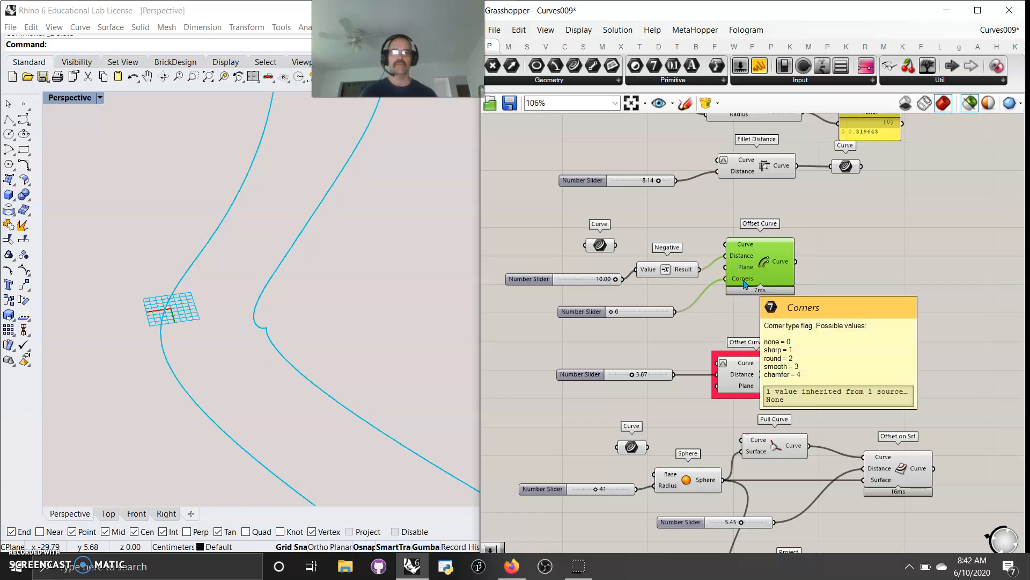
click(602, 358)
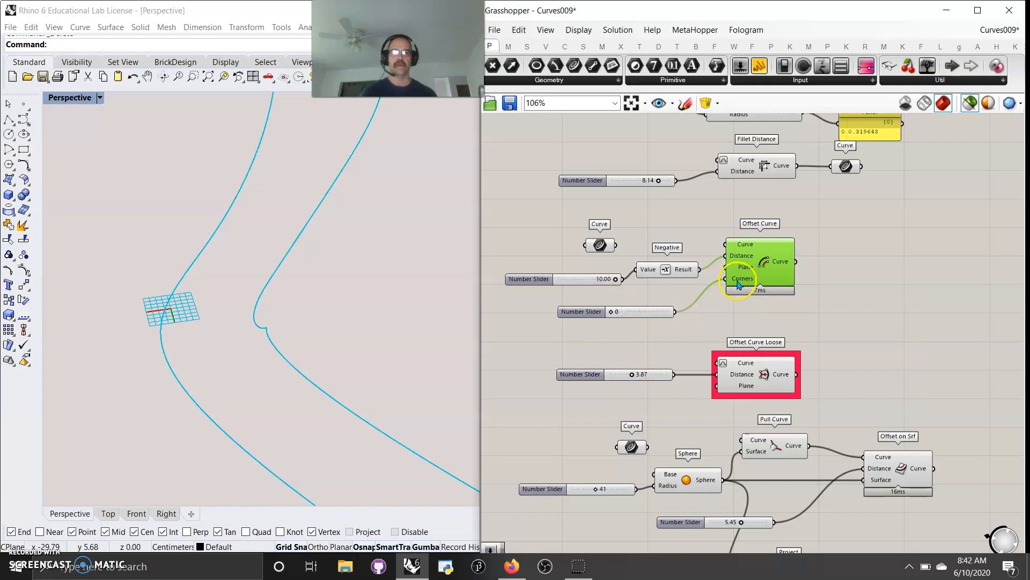
mouse_move(739, 285)
click(718, 304)
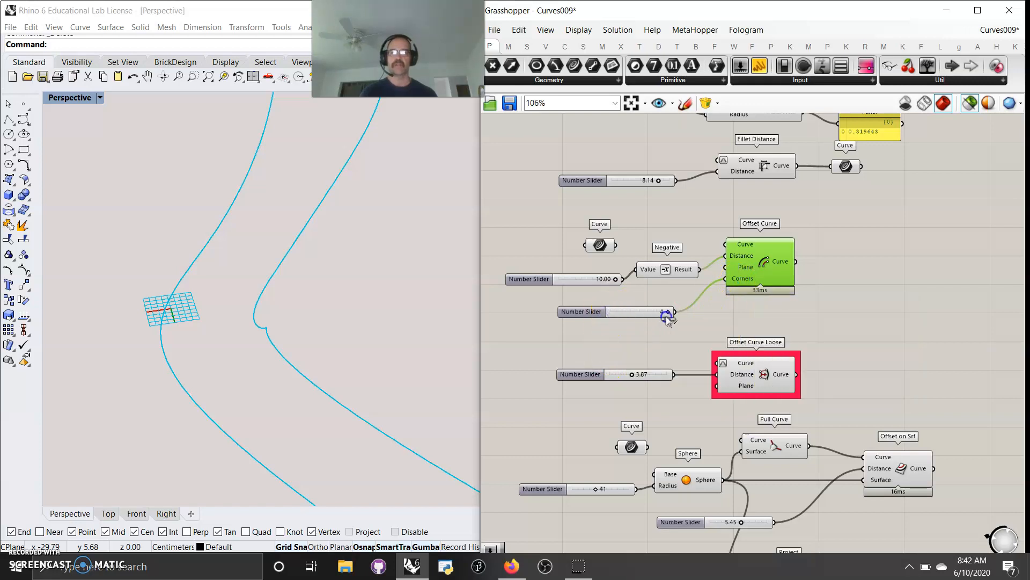
mouse_move(618, 282)
mouse_down()
mouse_move(570, 280)
mouse_move(629, 290)
mouse_move(611, 295)
mouse_up()
scroll(259, 316, down, 8)
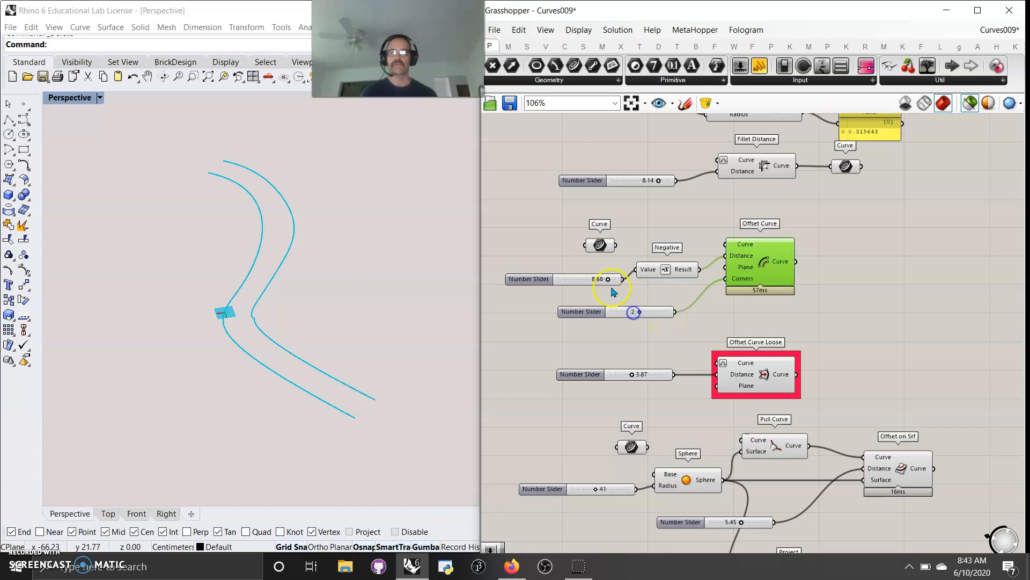
Move the offset distance slider slightly further from the Negative component and preview Offset Curve again.
drag(609, 280, 594, 280)
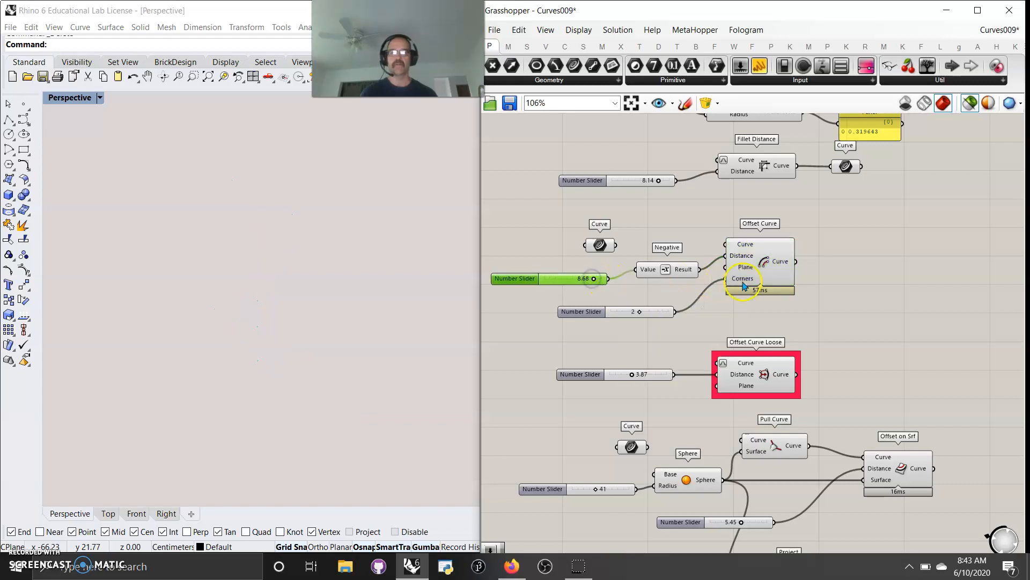
drag(745, 285, 745, 281)
scroll(272, 317, up, 8)
scroll(205, 336, down, 8)
click(523, 300)
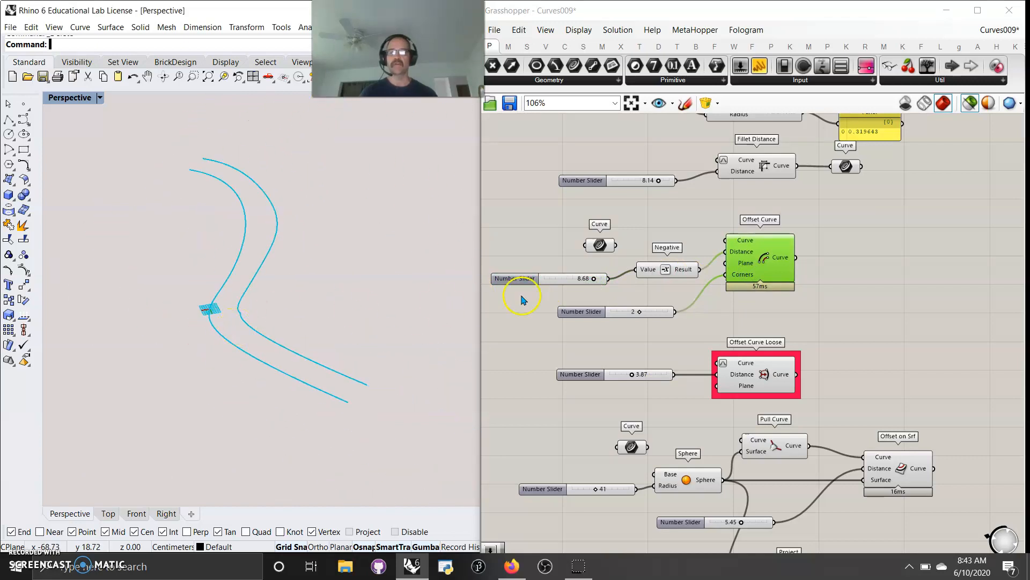
Preview the Offset Curve Loose component and set its distance slider to 10.00.
click(735, 384)
right_drag(283, 326, 311, 305)
click(744, 388)
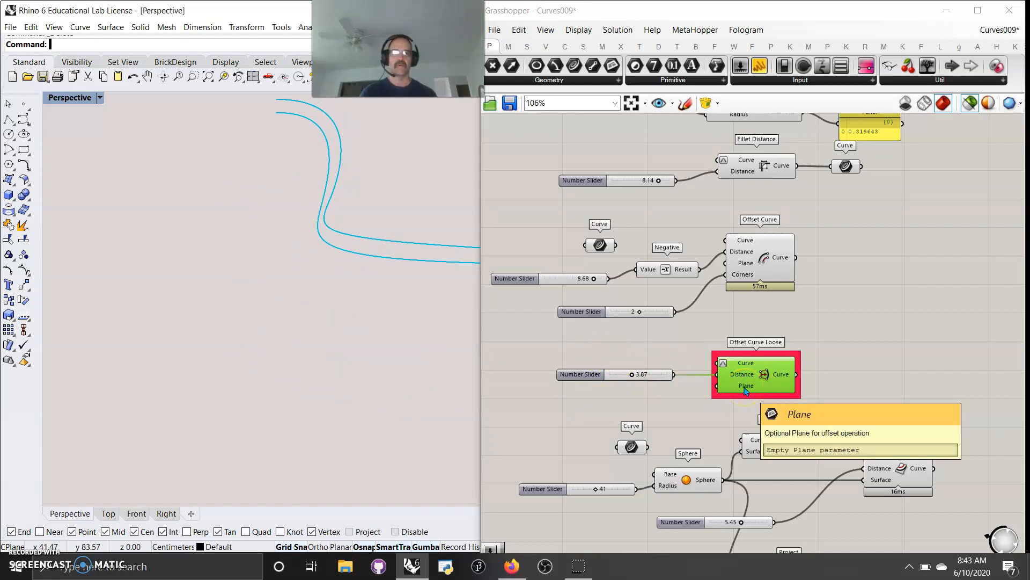
drag(634, 379, 667, 375)
right_drag(424, 308, 381, 312)
Show all four viewports with the curves framed in Top and Right, and set the Offset Curve distance slider to 10.00.
double_click(69, 98)
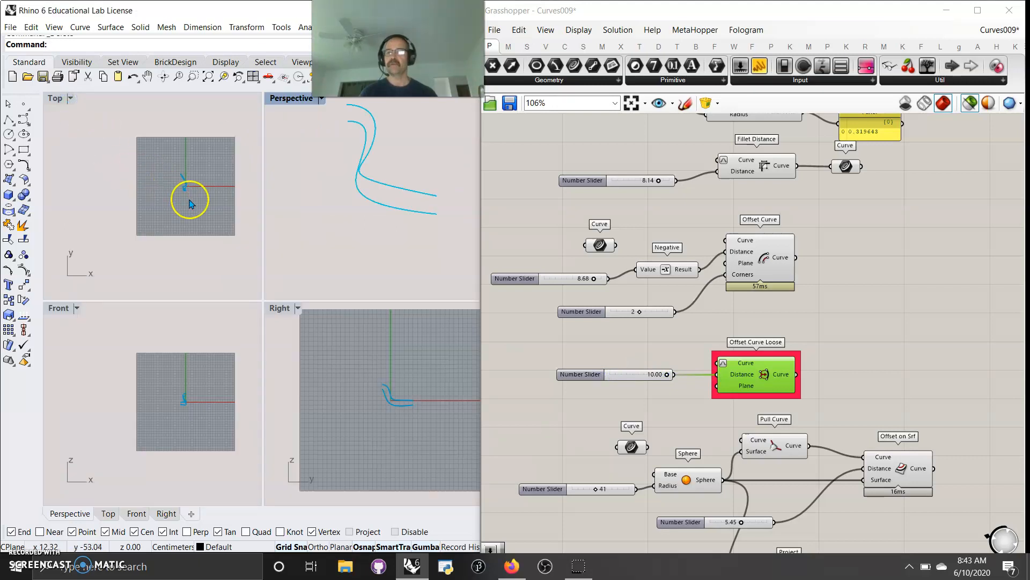
scroll(190, 198, up, 12)
right_drag(180, 163, 172, 205)
scroll(143, 192, up, 3)
scroll(143, 195, up, 2)
mouse_move(594, 278)
mouse_down()
mouse_move(577, 279)
mouse_move(595, 278)
mouse_up()
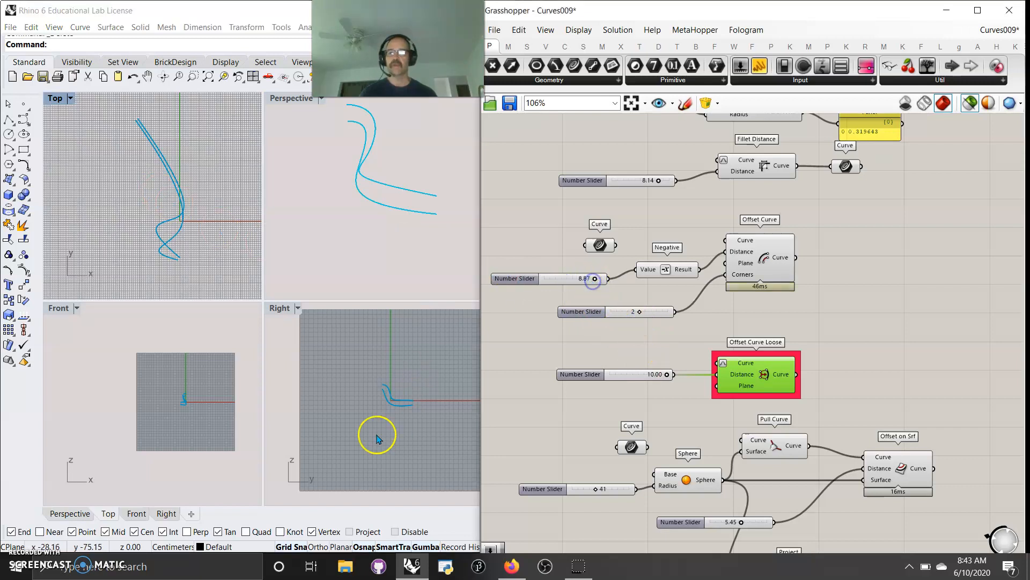
click(377, 439)
scroll(376, 439, up, 8)
right_drag(395, 417, 371, 437)
scroll(372, 437, down, 2)
drag(596, 282, 605, 284)
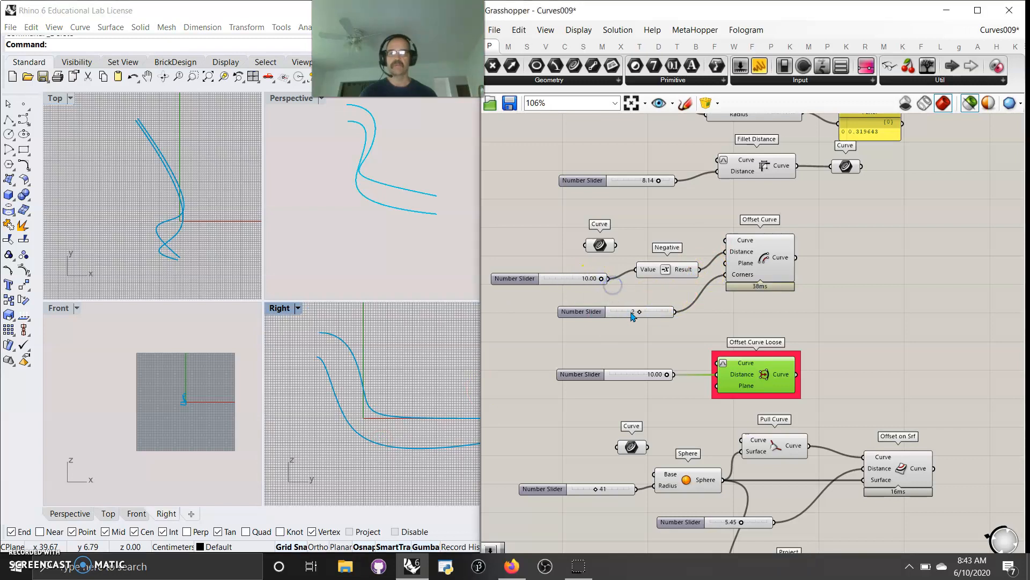
Set the Offset Curve Loose distance slider to 8.12 and preview the Offset Curve component, shifting it slightly on the canvas.
mouse_move(668, 376)
mouse_down()
mouse_move(612, 375)
mouse_move(681, 381)
mouse_move(661, 383)
mouse_up()
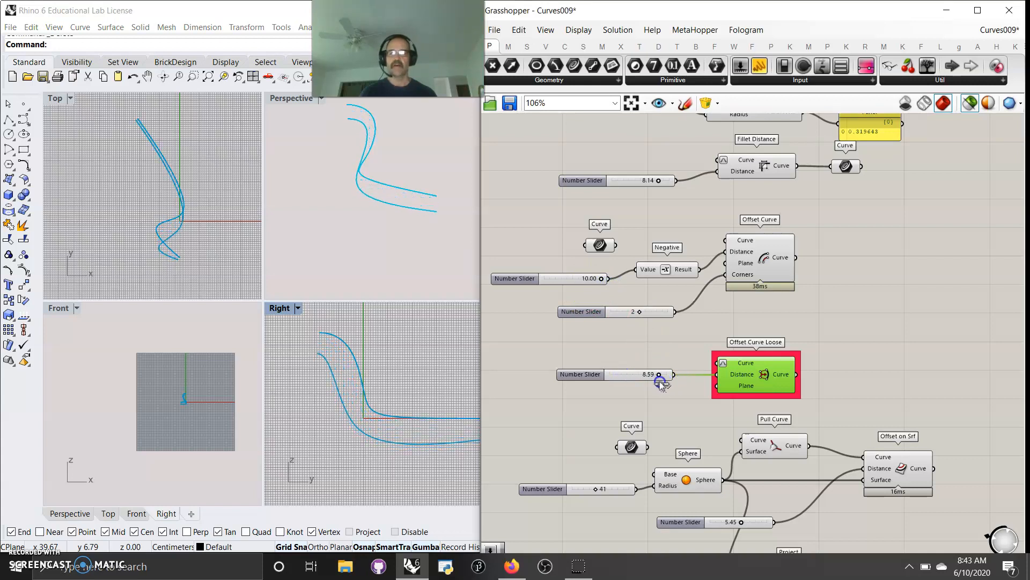
drag(662, 386, 658, 386)
drag(742, 258, 756, 276)
Preview the Sphere component and examine it in a maximized Perspective viewport.
right_drag(702, 326, 706, 184)
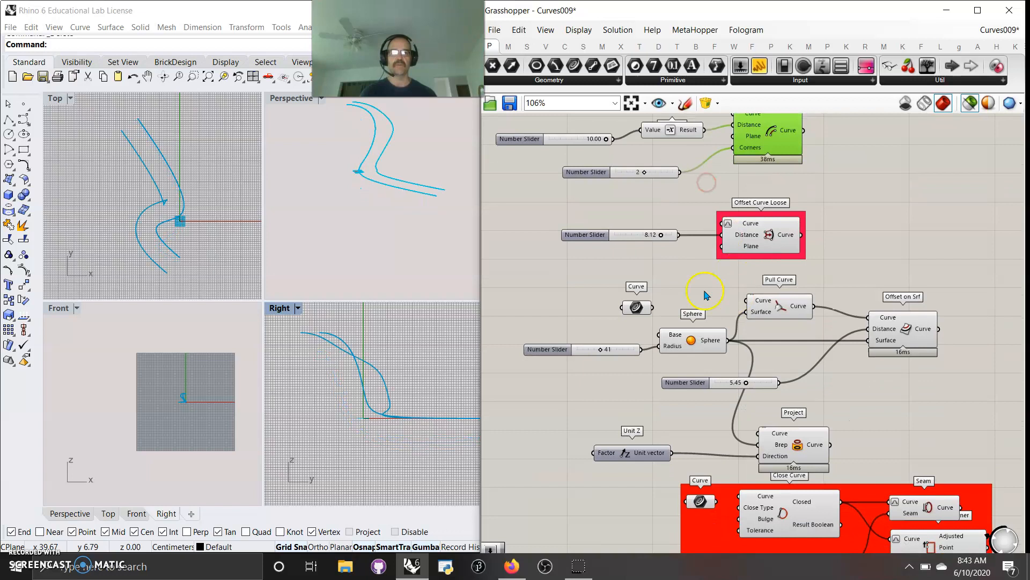
right_drag(695, 295, 678, 225)
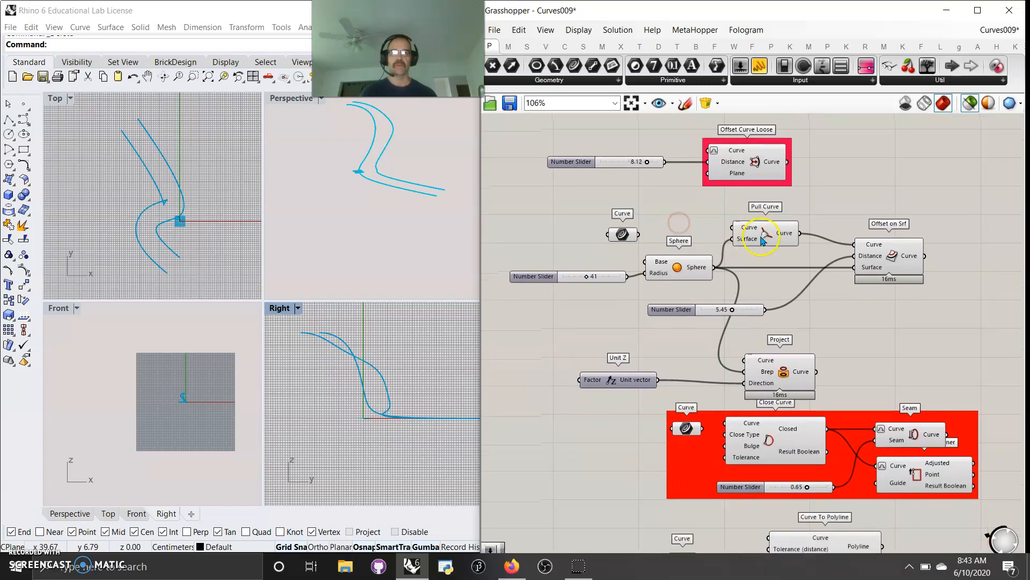
click(686, 274)
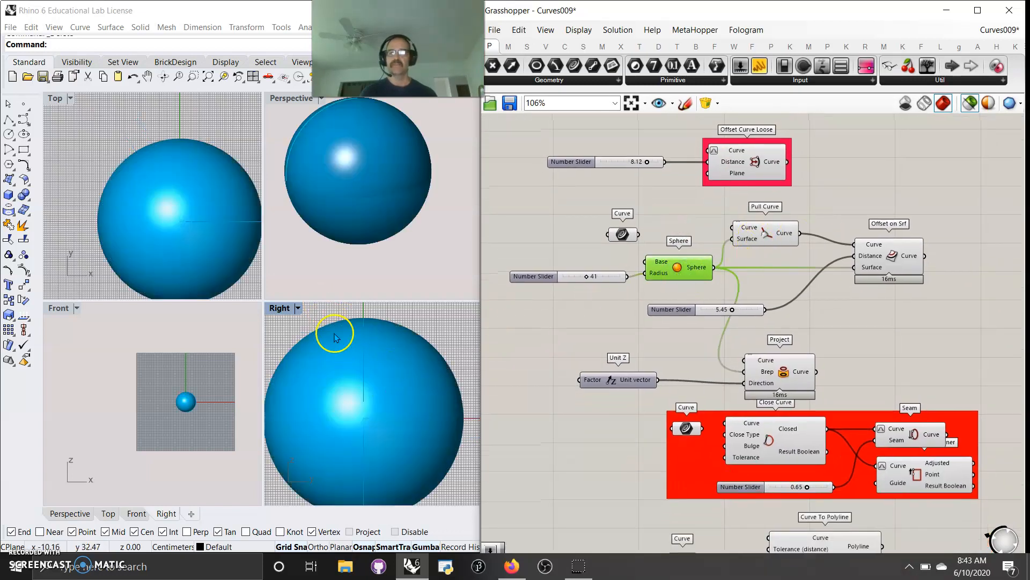
double_click(286, 99)
right_drag(294, 173, 320, 269)
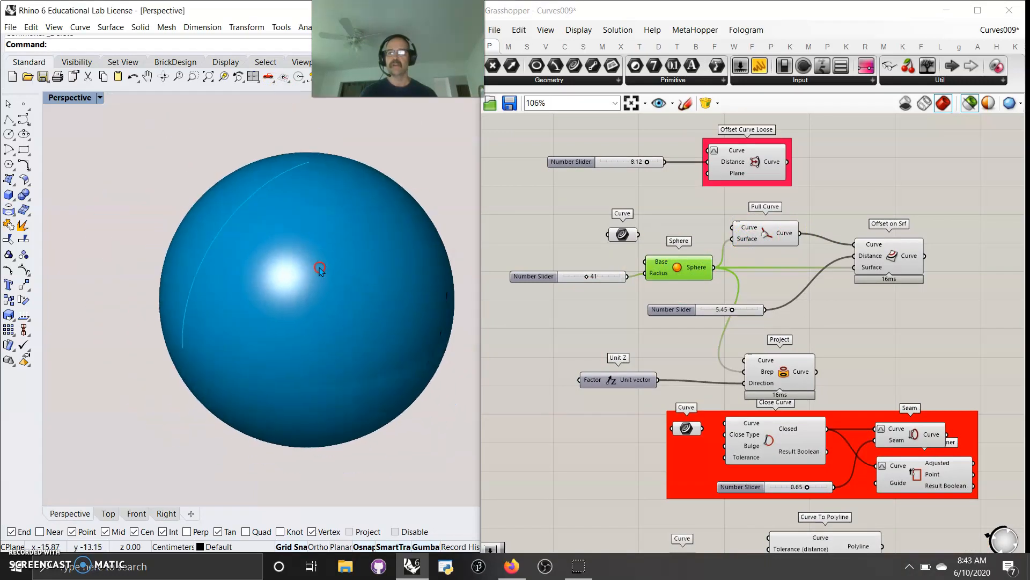
Wire the unconnected Curve parameter into Pull Curve's Curve input and preview the pulled curve.
click(622, 234)
right_drag(415, 298, 388, 299)
drag(735, 230, 638, 234)
click(764, 225)
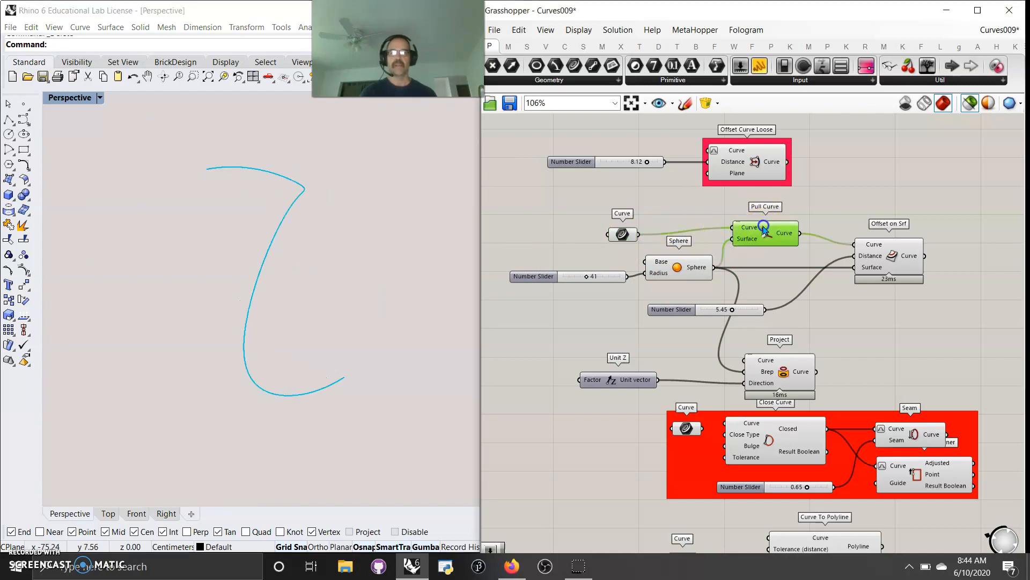
Preview the Offset on Srf result together with the Sphere.
click(681, 272)
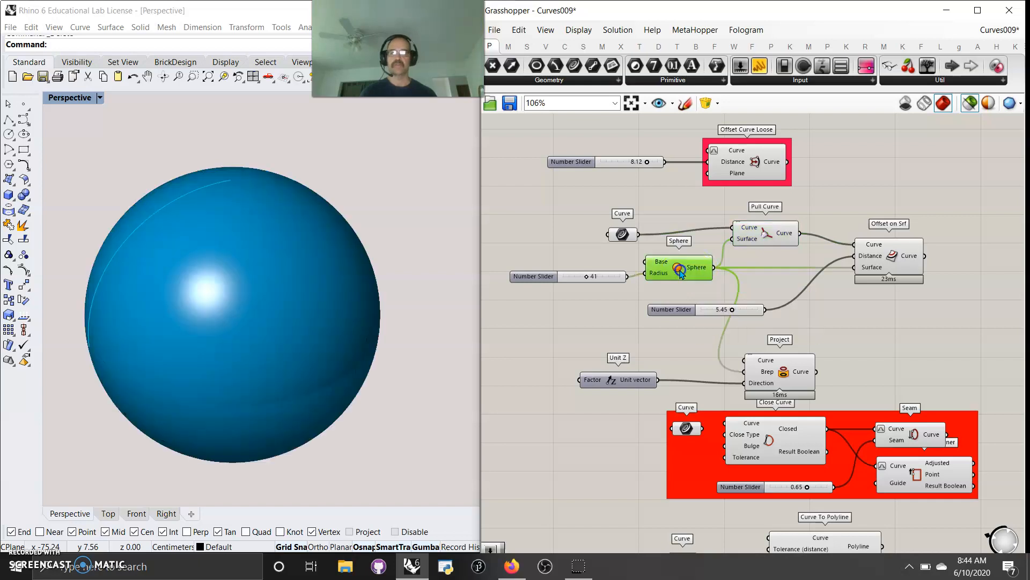
click(878, 260)
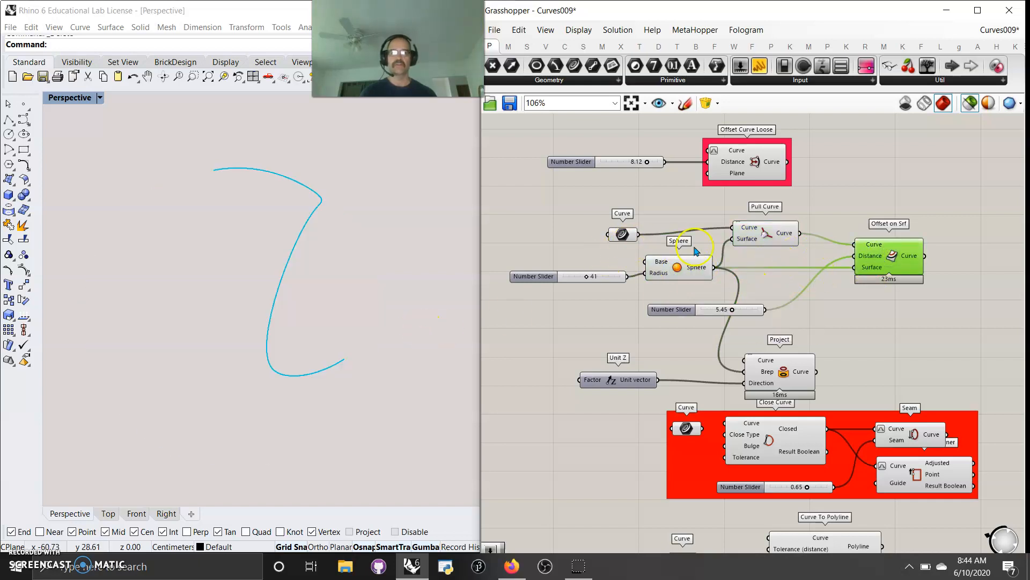
shift+click(672, 263)
mouse_move(373, 310)
right_down()
mouse_move(339, 352)
mouse_move(368, 308)
mouse_move(376, 316)
right_up()
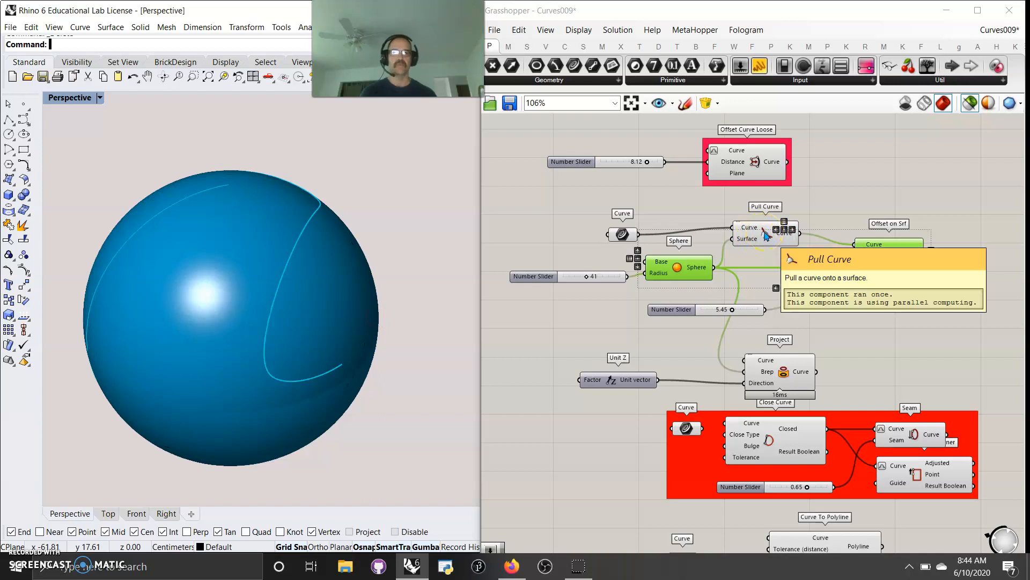
Preview the Project component together with the Sphere and examine from several angles how the curve lies on the surface.
click(781, 376)
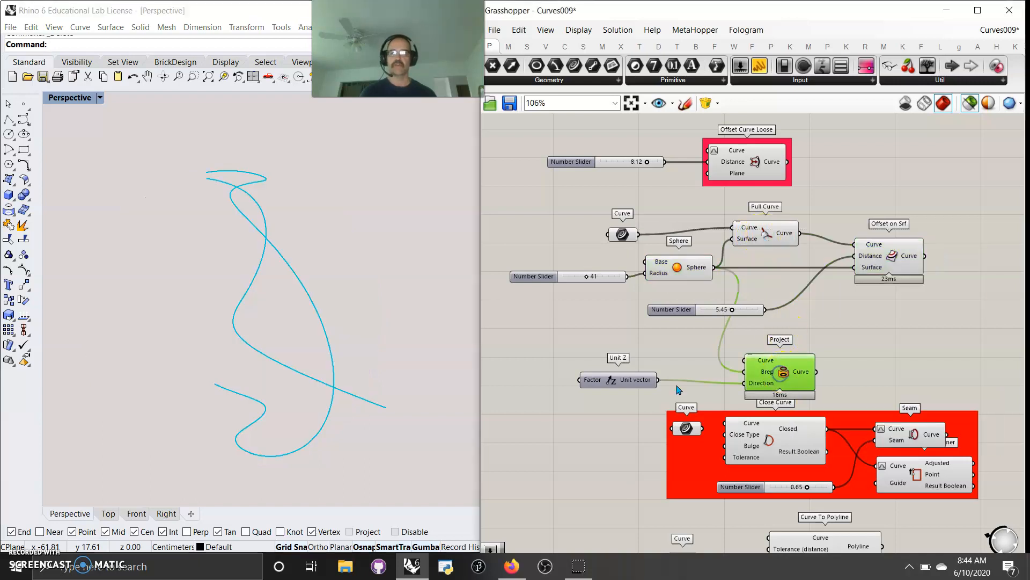
right_drag(404, 365, 440, 363)
click(678, 275)
mouse_move(334, 368)
right_down()
mouse_move(288, 347)
mouse_move(325, 378)
right_up()
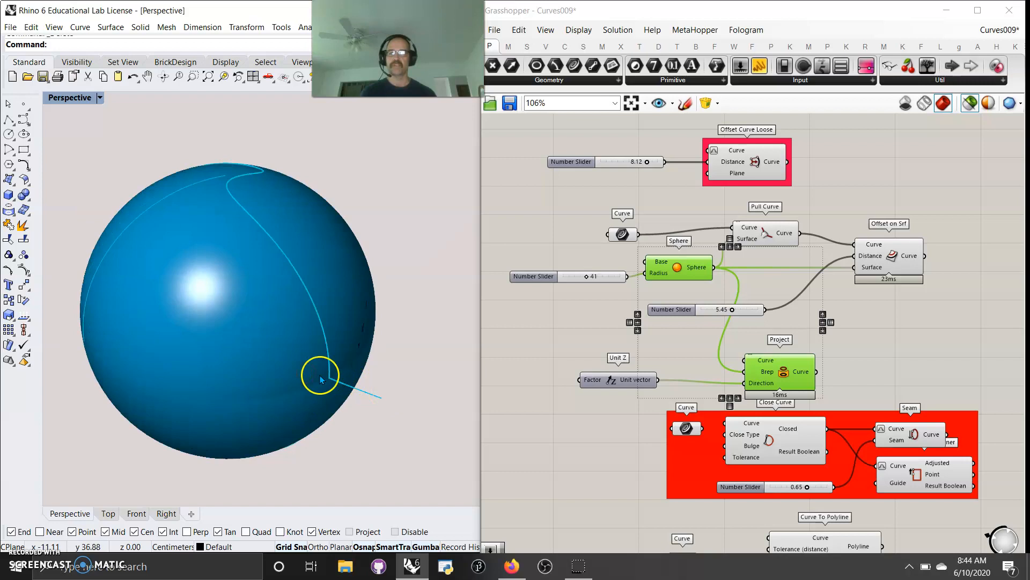
right_drag(251, 338, 258, 347)
right_drag(270, 248, 231, 301)
right_drag(306, 275, 264, 343)
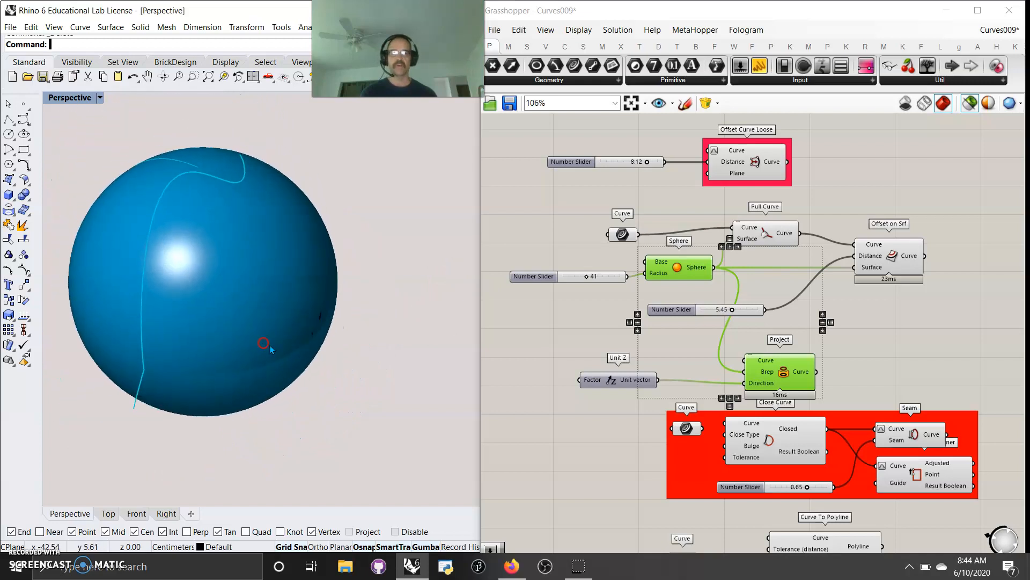
Nudge the Close Curve group down slightly and preview its source Curve, Close Curve and Seam components one after another.
right_drag(608, 459, 565, 342)
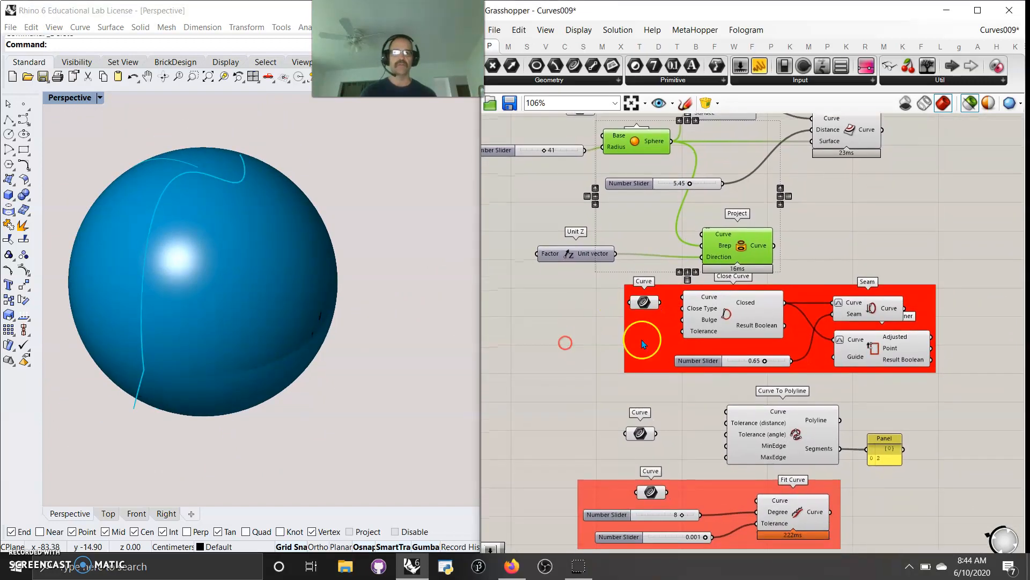
drag(642, 358, 640, 366)
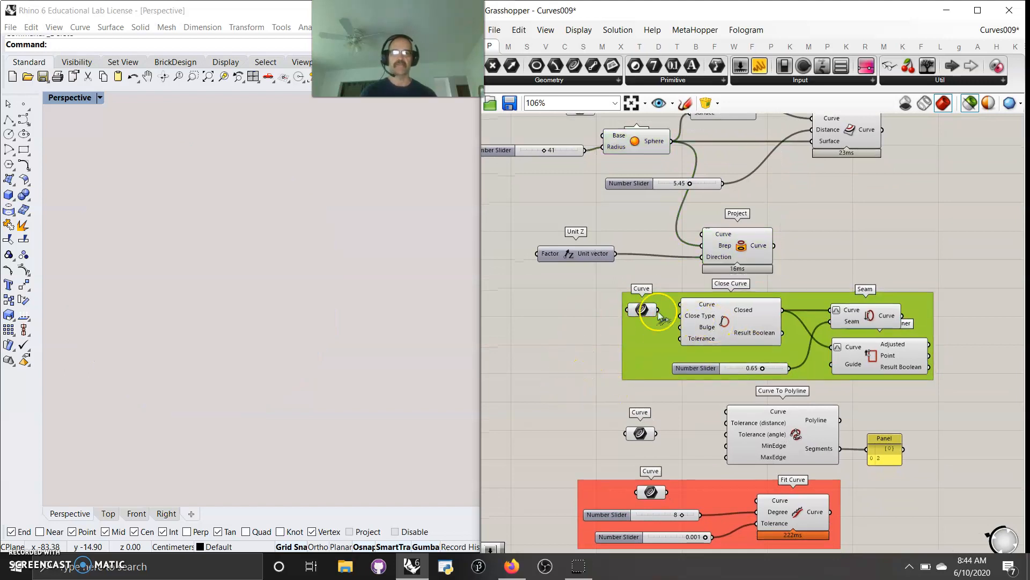
click(641, 309)
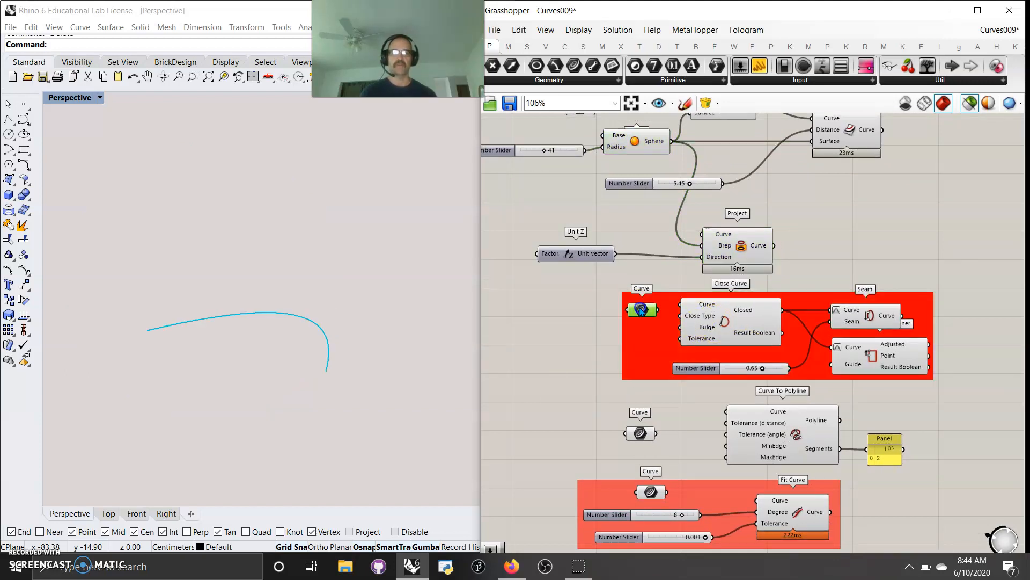
click(724, 322)
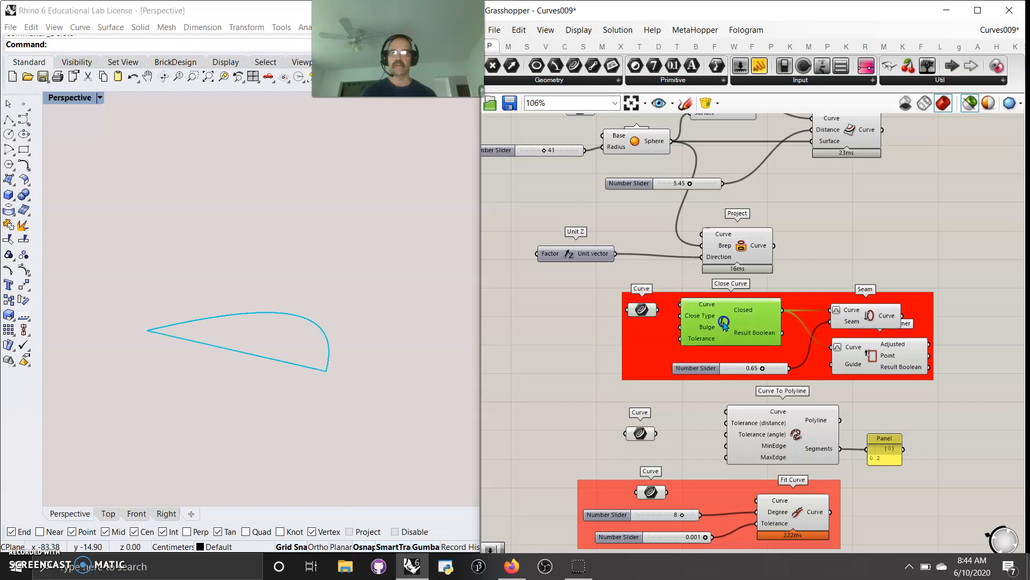
click(860, 322)
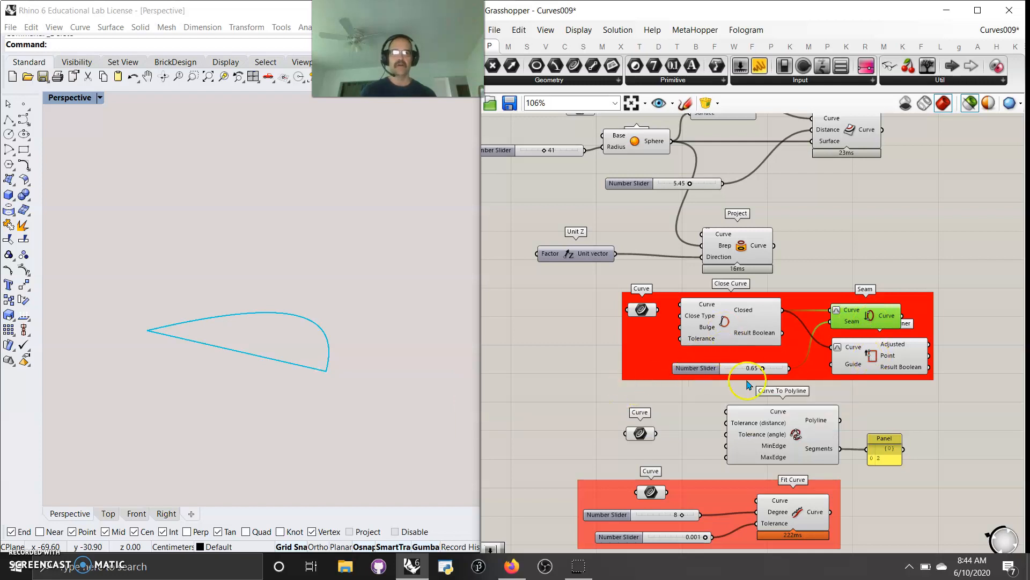
Preview Curve To Polyline and compare it with the Close Curve component and the component below Seam.
click(782, 443)
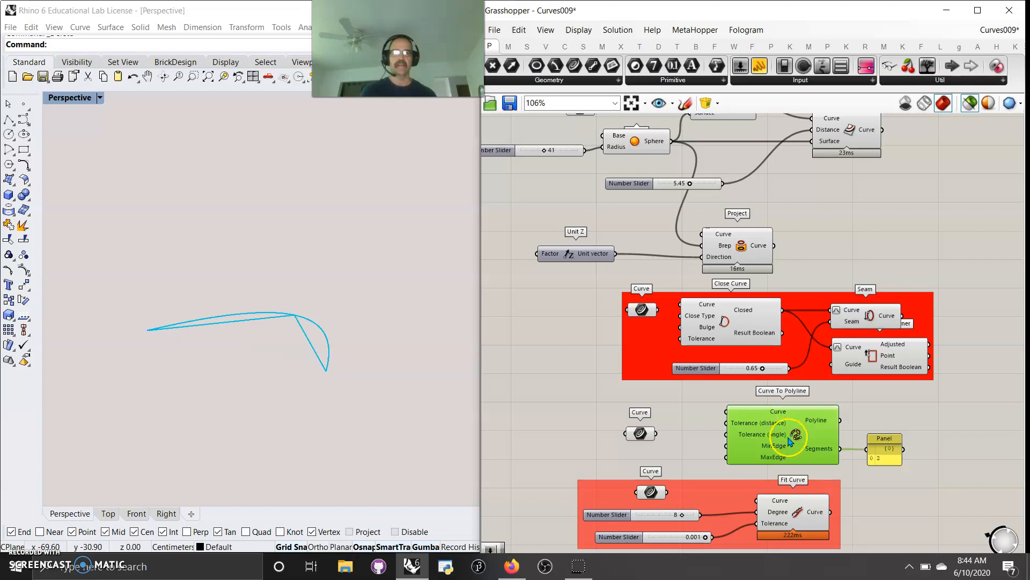
click(871, 355)
click(749, 330)
click(871, 359)
click(749, 324)
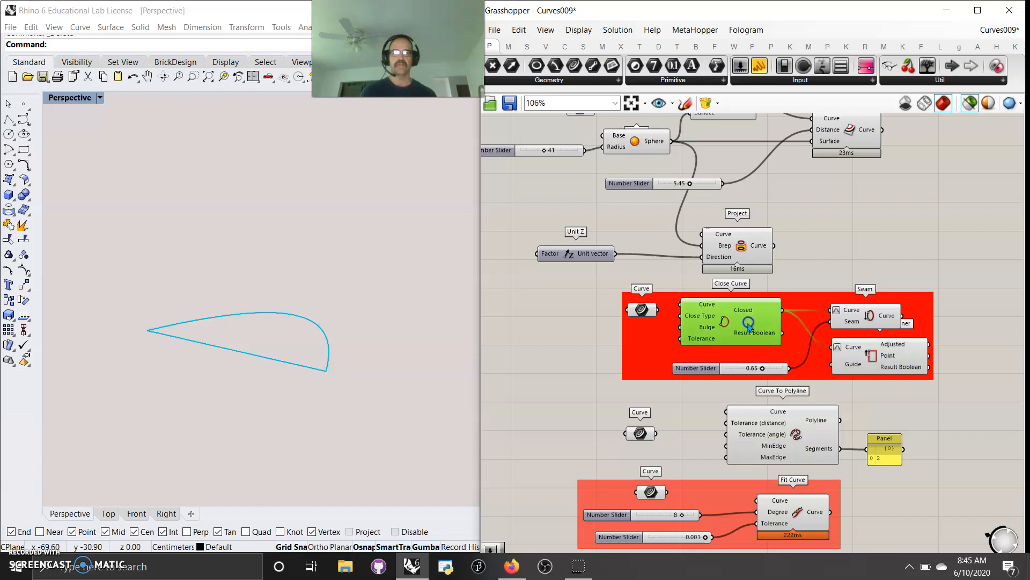
click(795, 414)
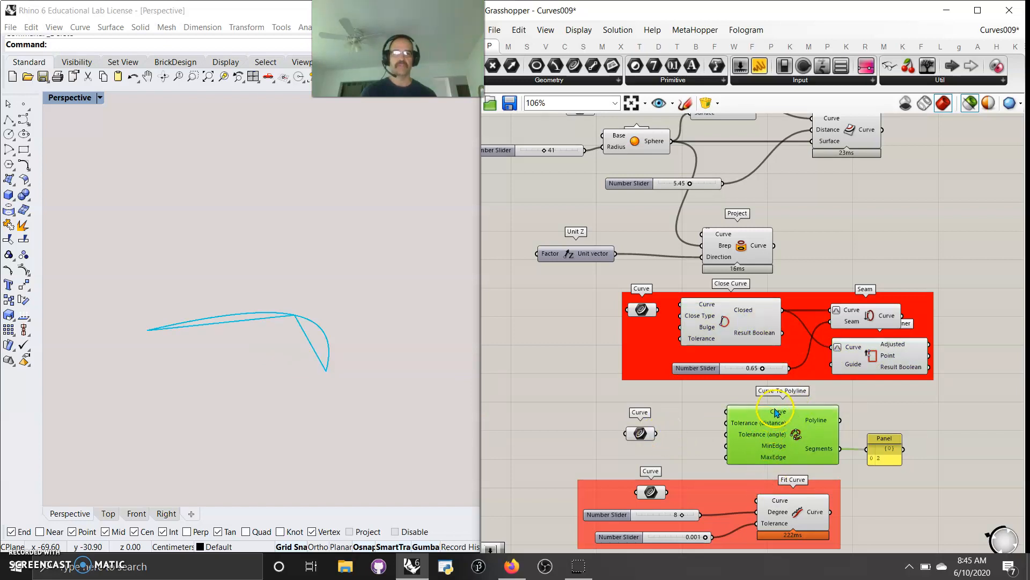
Move the Seam To Curve Corner component down clear of Seam and compare its preview with the Close Curve component.
click(642, 434)
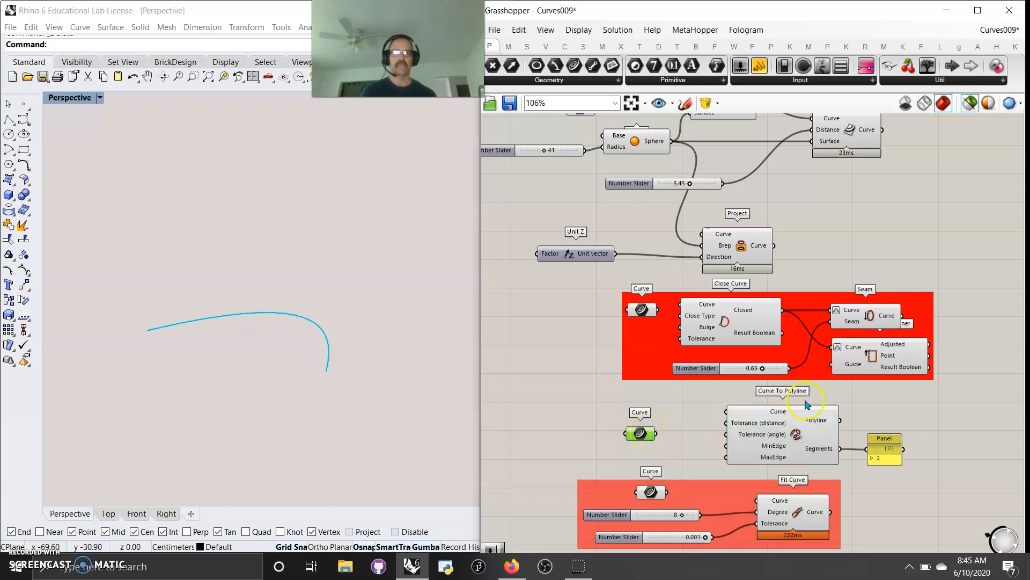
drag(859, 360, 856, 368)
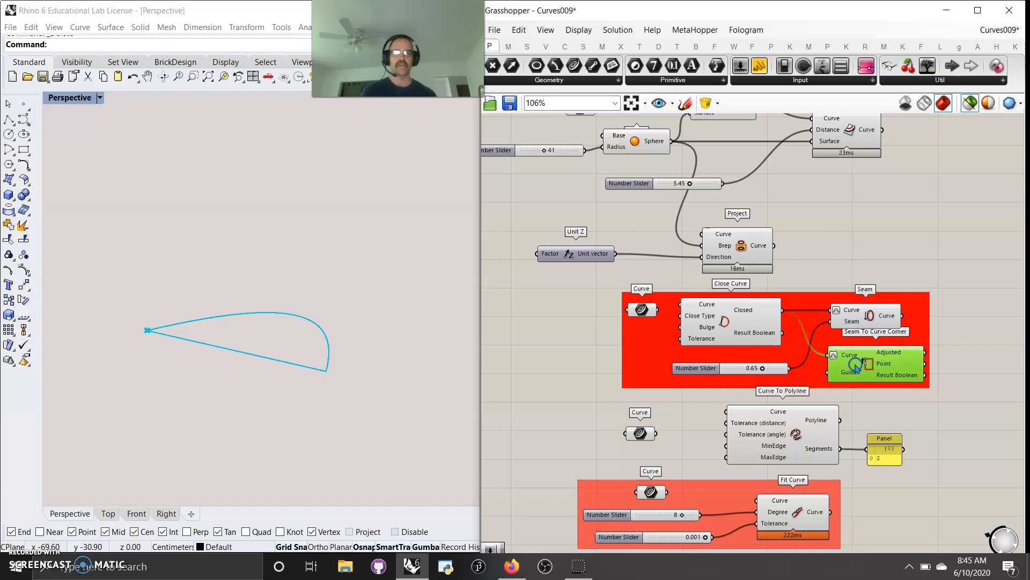
click(874, 368)
drag(873, 369, 872, 372)
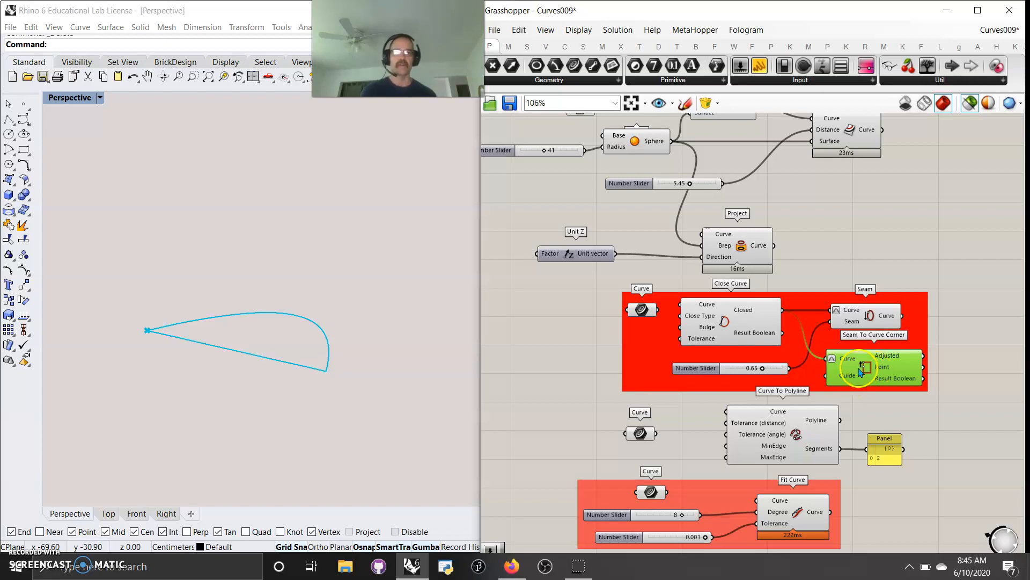
click(733, 325)
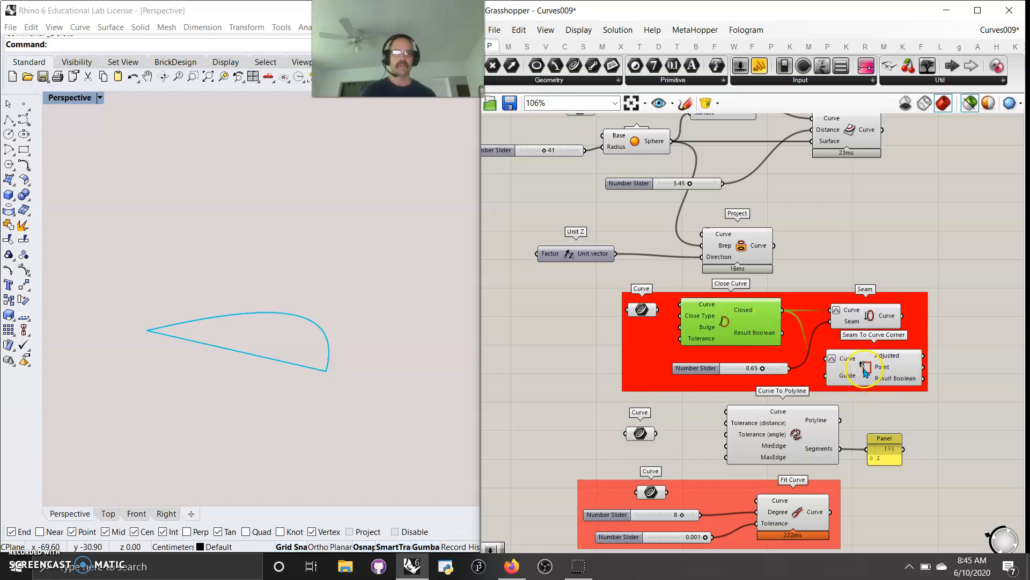
click(865, 370)
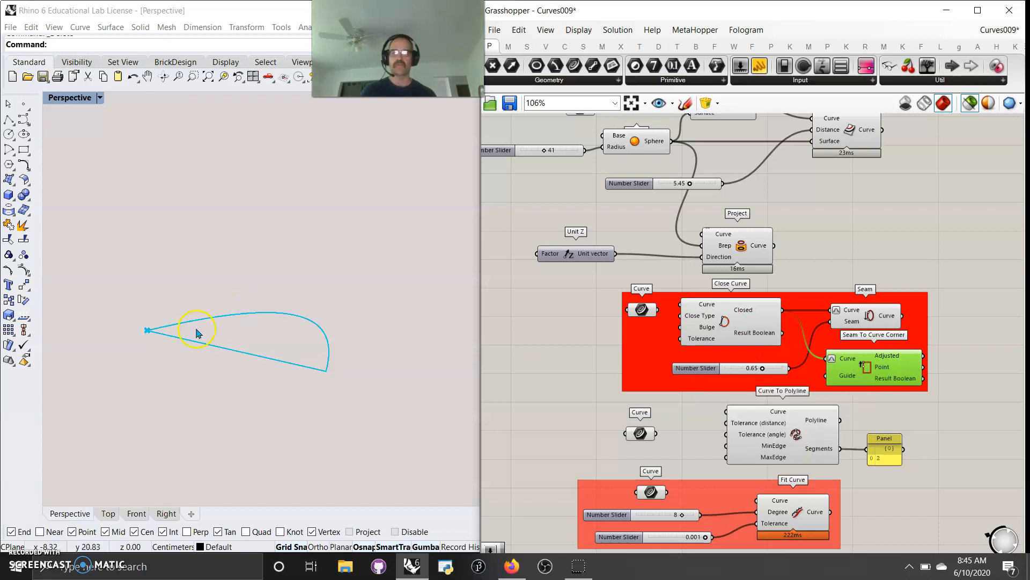
Shift the Seam component slightly up and to the right, and preview Close Curve followed by Seam To Curve Corner.
click(873, 318)
drag(868, 319, 881, 315)
click(747, 325)
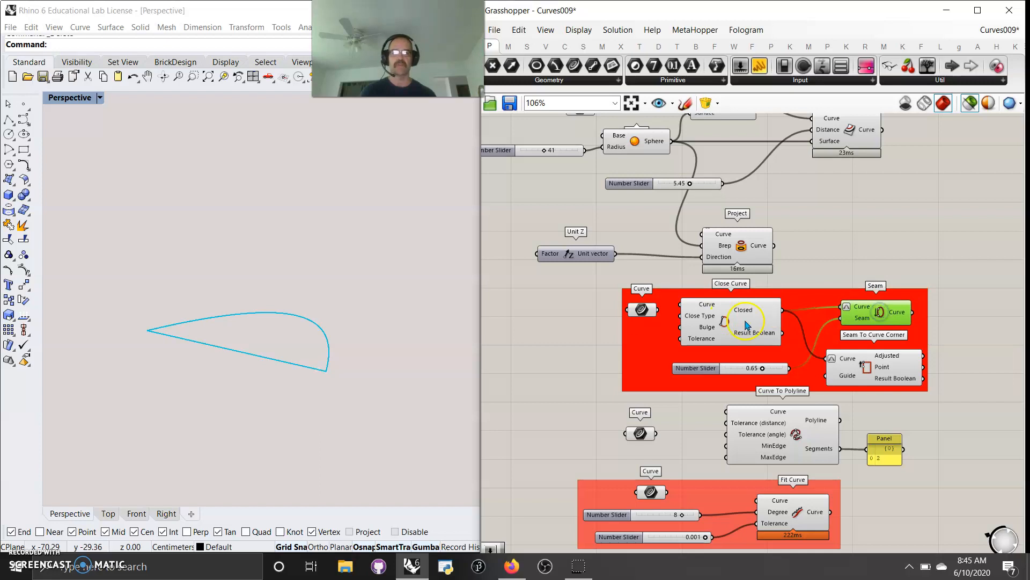
click(747, 332)
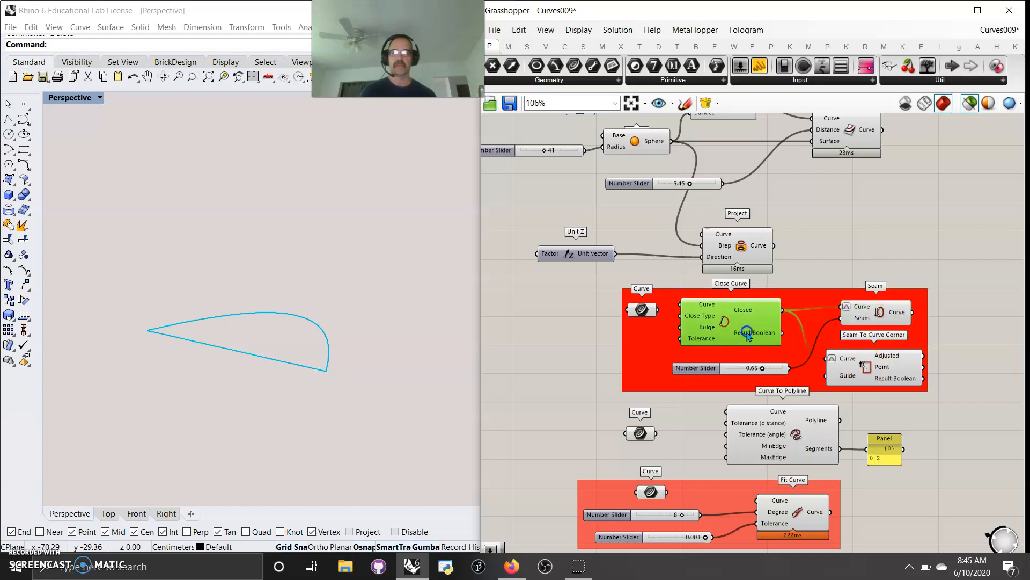
click(874, 376)
Connect the Curve parameter to the Curve input of Curve To Polyline and space the component out from its panel.
right_drag(697, 440, 648, 352)
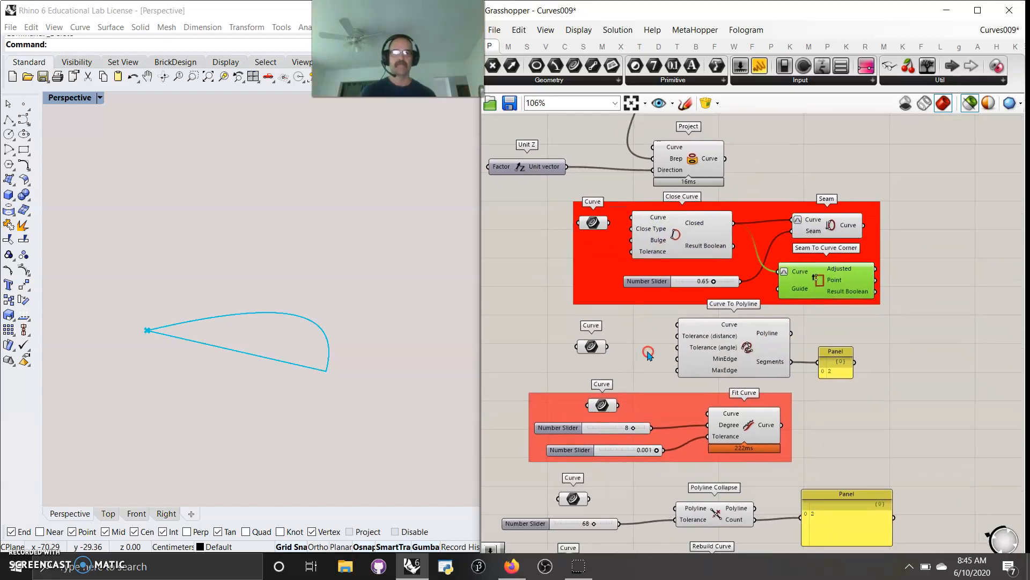
drag(731, 354, 721, 361)
click(739, 361)
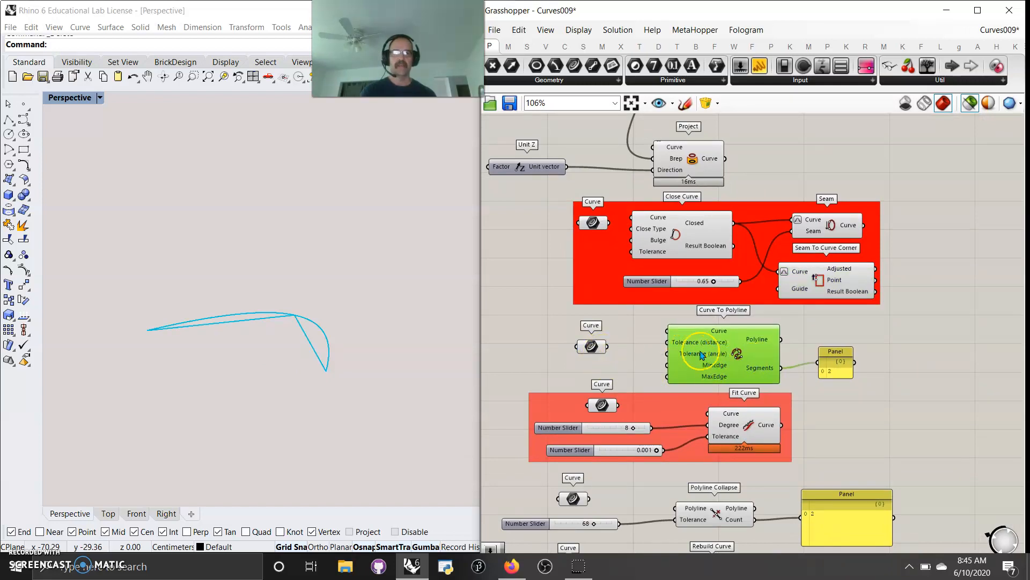
drag(833, 371, 844, 370)
click(737, 354)
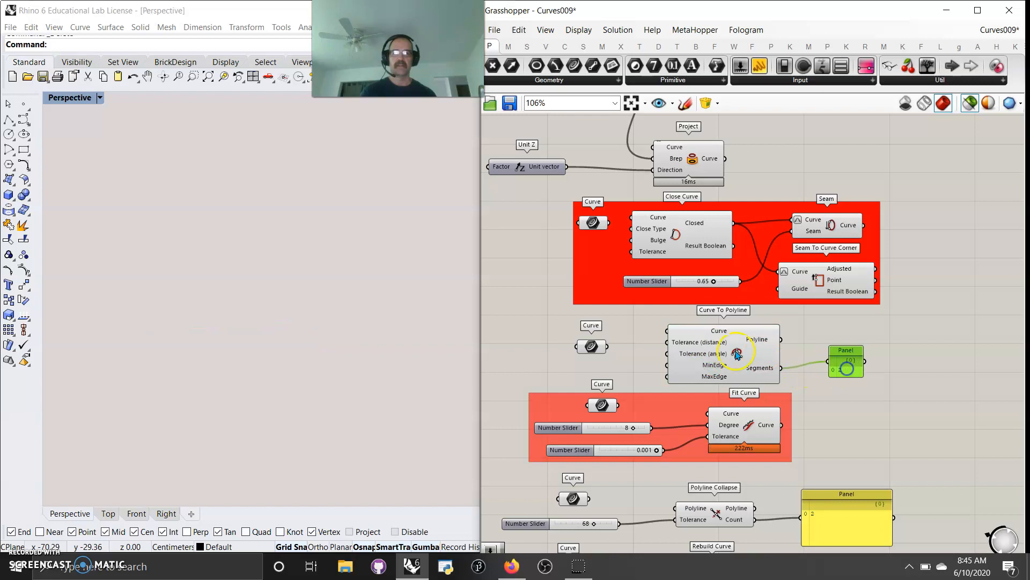
click(707, 338)
drag(668, 331, 608, 344)
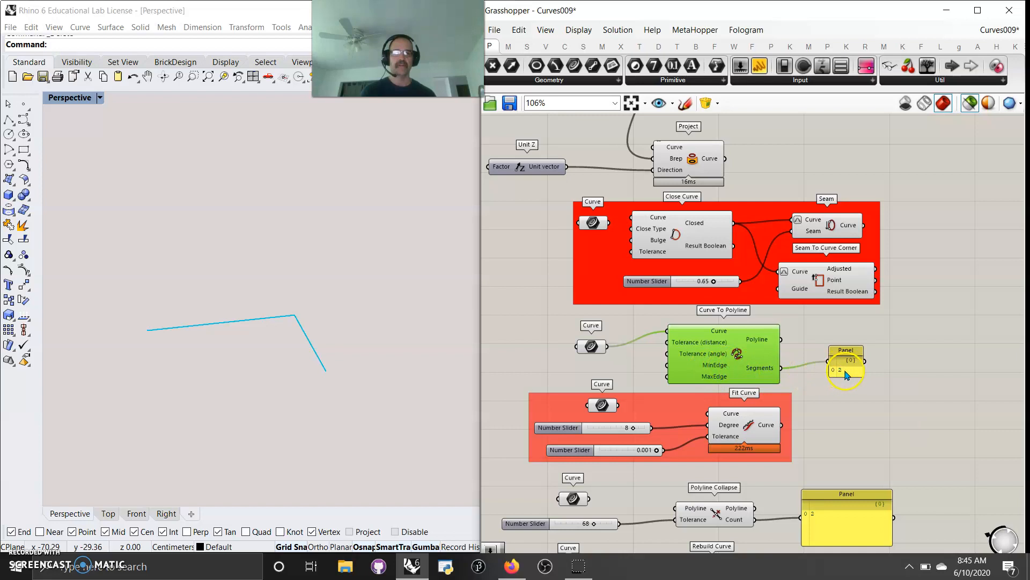
drag(845, 374, 849, 380)
drag(702, 363, 714, 361)
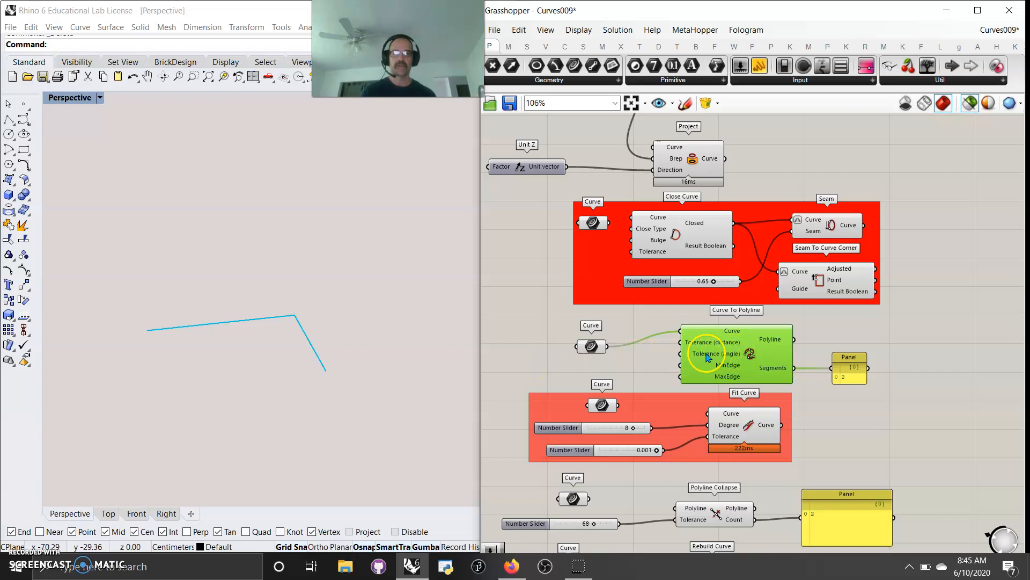
Add a number slider starting at 12, connect it to Curve To Polyline's Tolerance (distance) input, and lower it to 4.
double_click(575, 362)
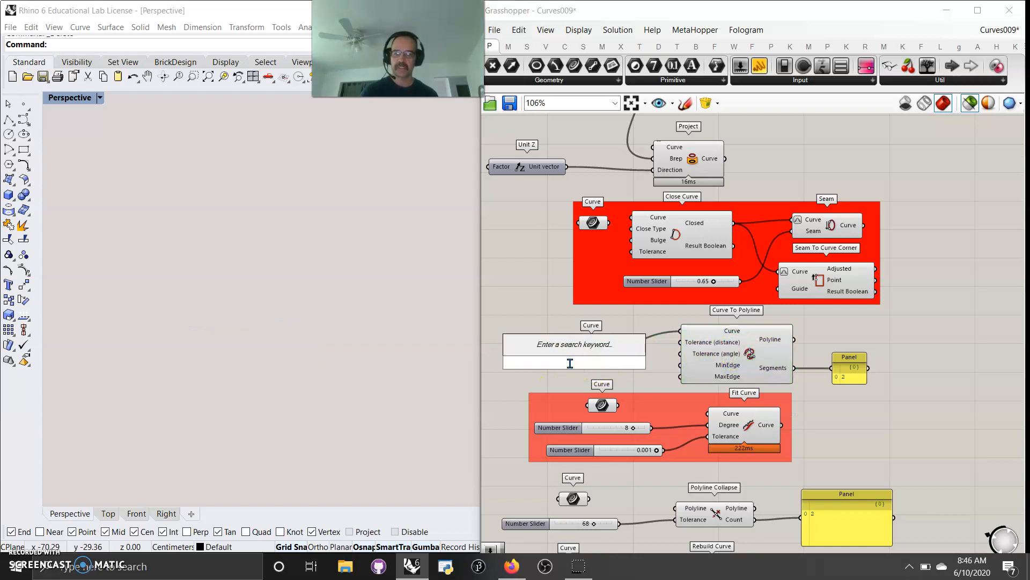
text(12)
key(Return)
drag(633, 362, 678, 344)
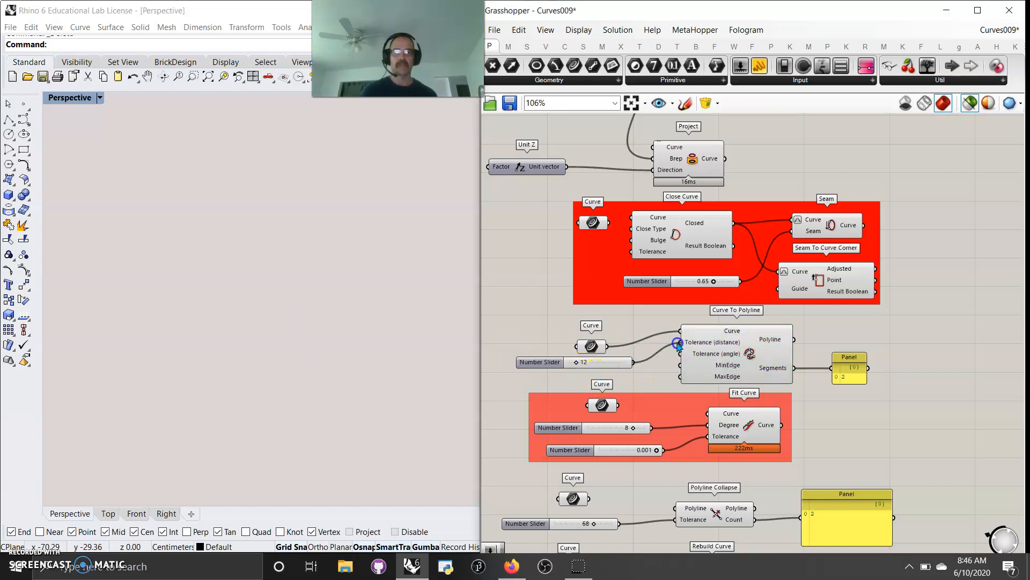
click(718, 352)
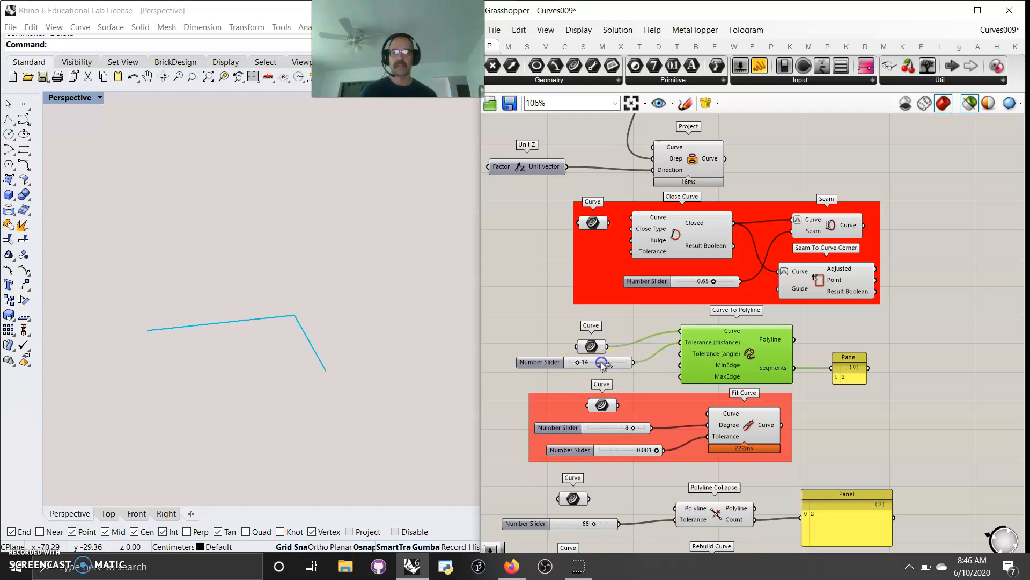
drag(638, 369, 575, 372)
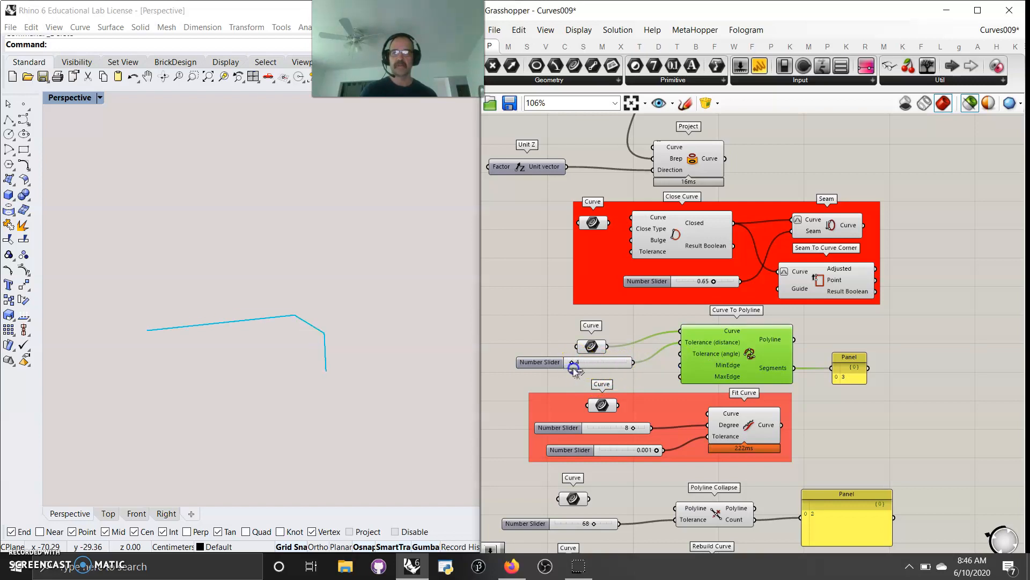
Preview the source curve alone and together with the Curve To Polyline result.
click(590, 347)
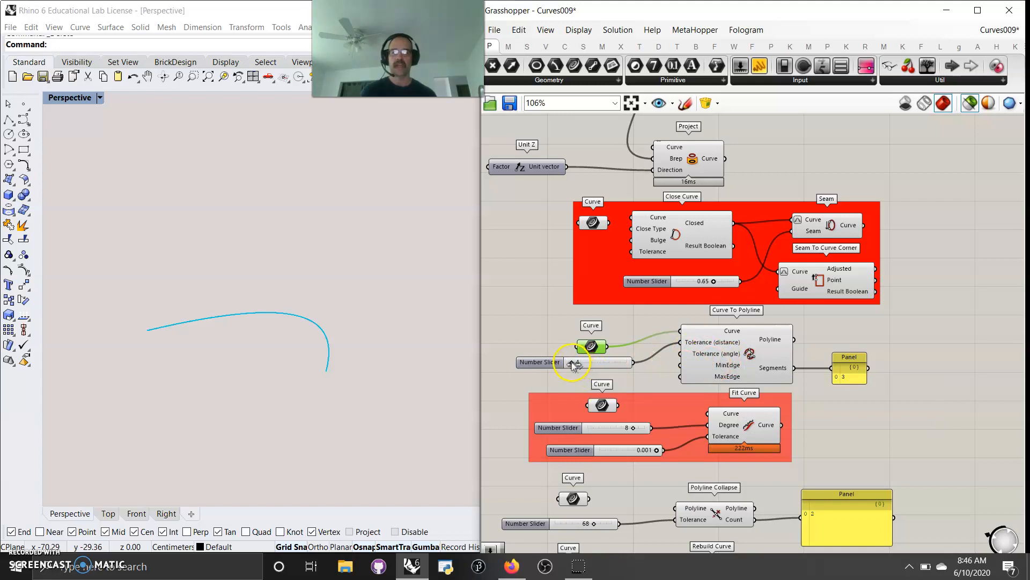
click(711, 357)
shift+click(595, 348)
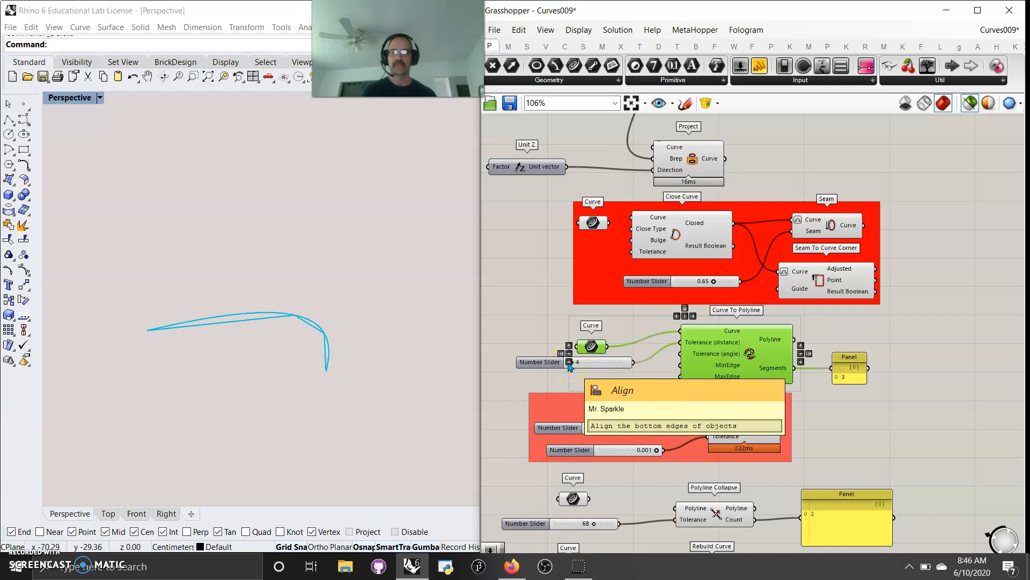
click(595, 364)
drag(595, 365, 593, 368)
Preview Curve To Polyline over its source curve while changing the distance tolerance slider to 3 and finally to 11.
scroll(590, 360, up, 4)
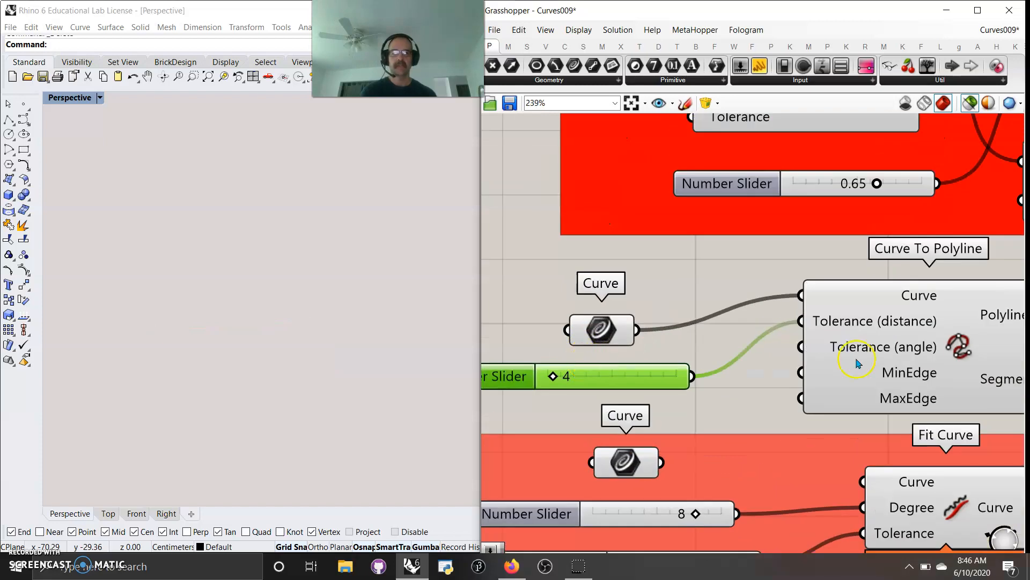
click(702, 354)
shift+click(630, 320)
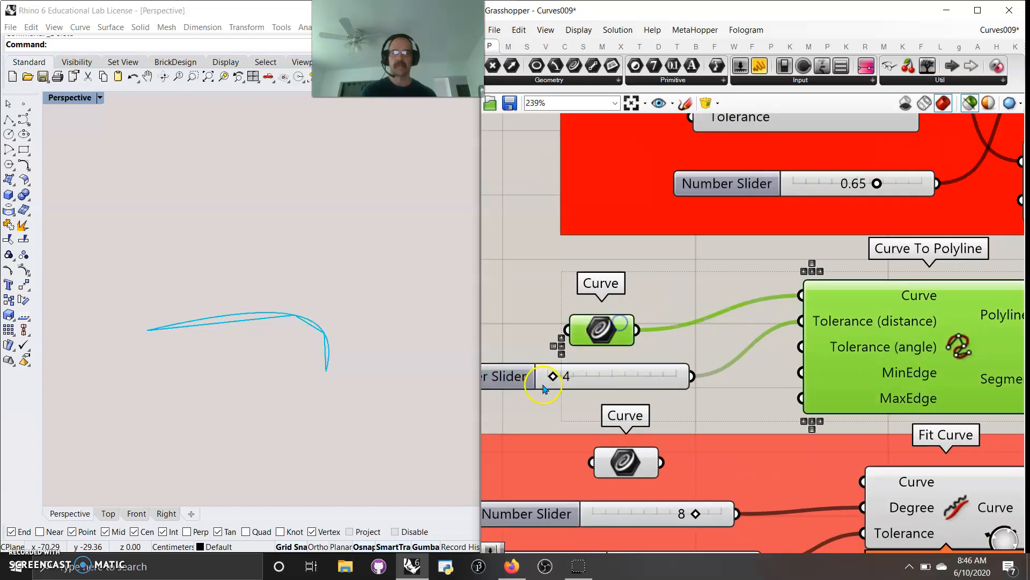
drag(553, 378, 551, 380)
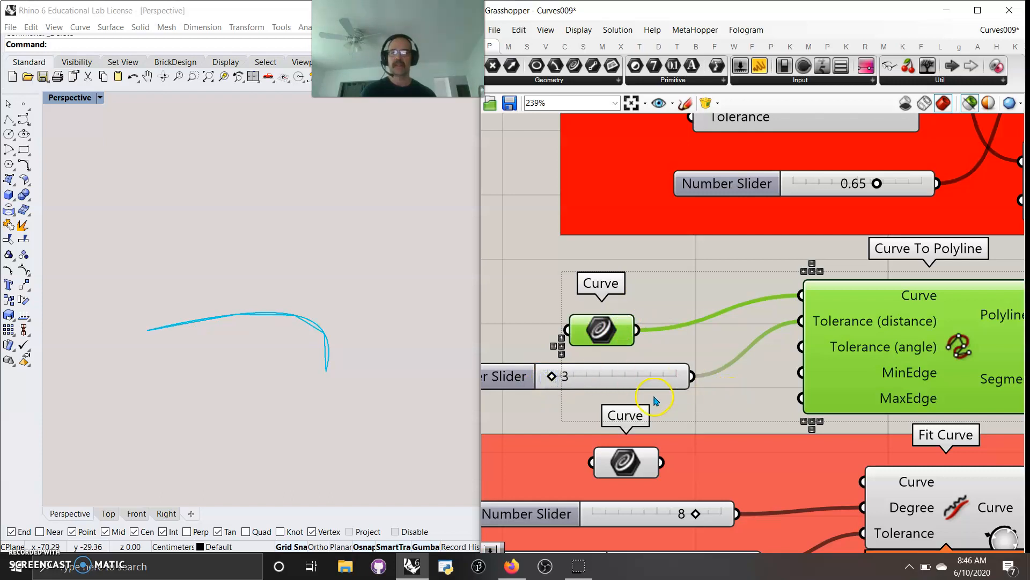
drag(552, 379, 563, 378)
Preview the Fit Curve component and connect the Curve parameter in its group to its Curve input.
right_drag(752, 394, 723, 303)
scroll(692, 300, down, 2)
scroll(692, 300, down, 2)
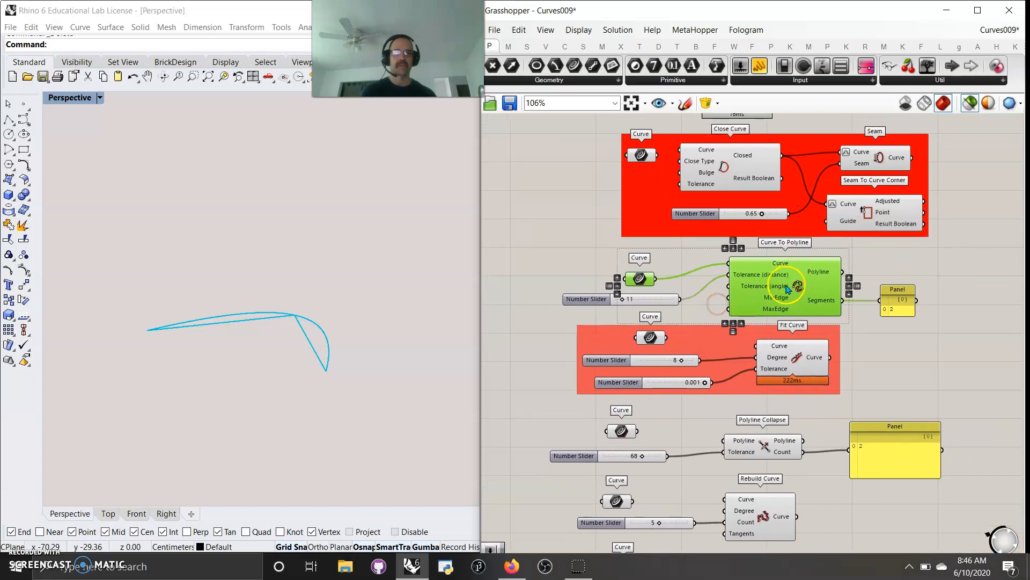
click(789, 357)
right_drag(668, 418, 778, 410)
right_drag(292, 430, 306, 345)
drag(770, 329, 860, 337)
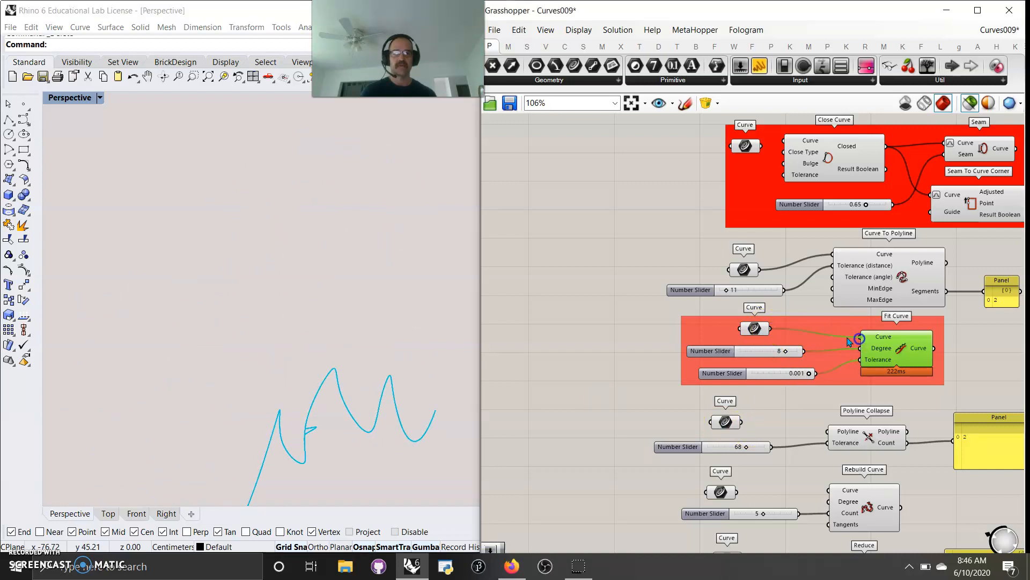
Preview Fit Curve's source curve and its fitted result while varying the Degree slider, ending at 9.
click(755, 329)
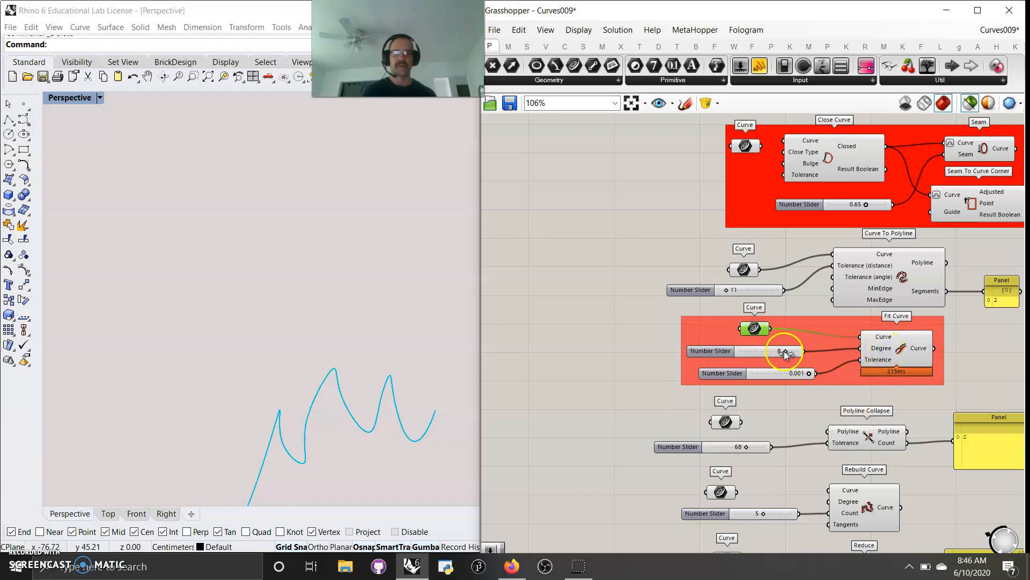
drag(778, 351, 773, 352)
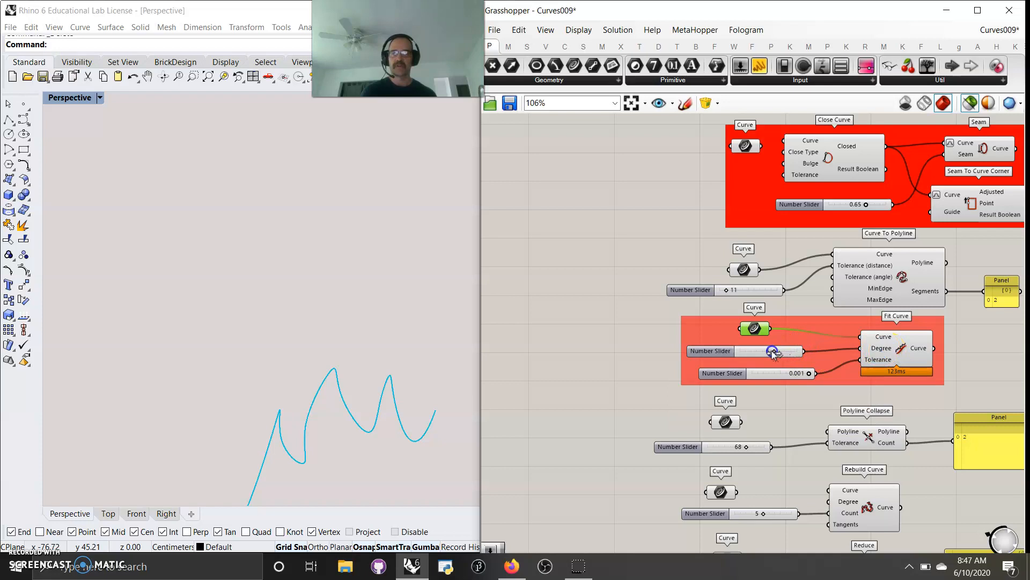
click(880, 356)
drag(778, 354, 790, 354)
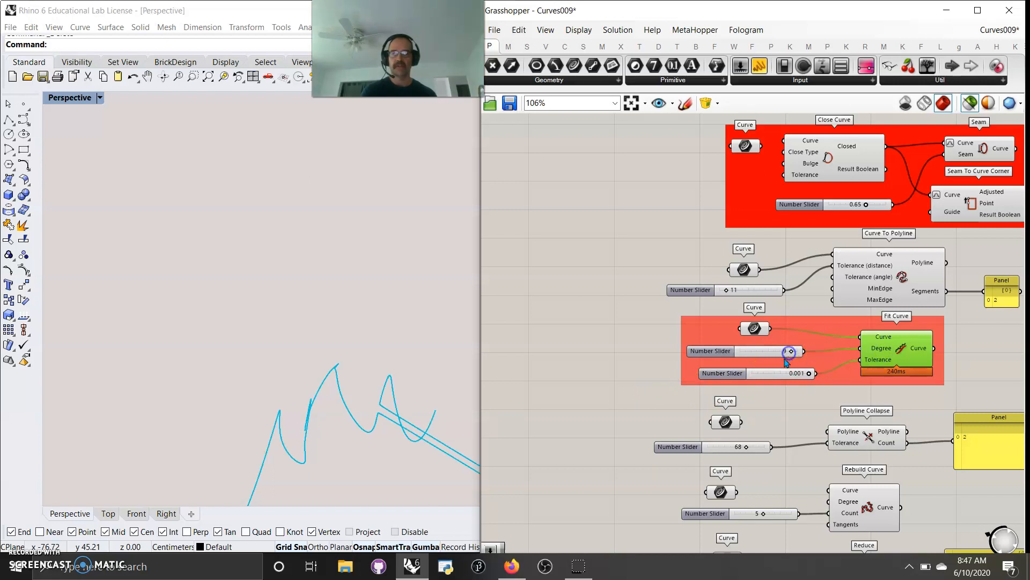
Try changing the Fit Curve tolerance slider and examine the fitted curve from several angles.
right_drag(391, 414, 316, 390)
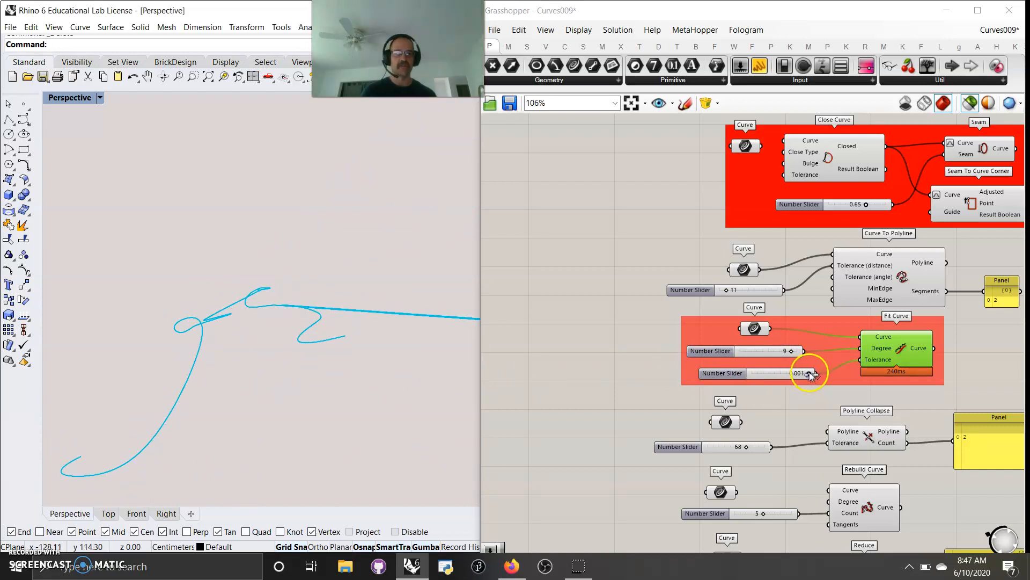
mouse_move(810, 374)
mouse_down()
mouse_move(769, 375)
mouse_move(803, 376)
mouse_up()
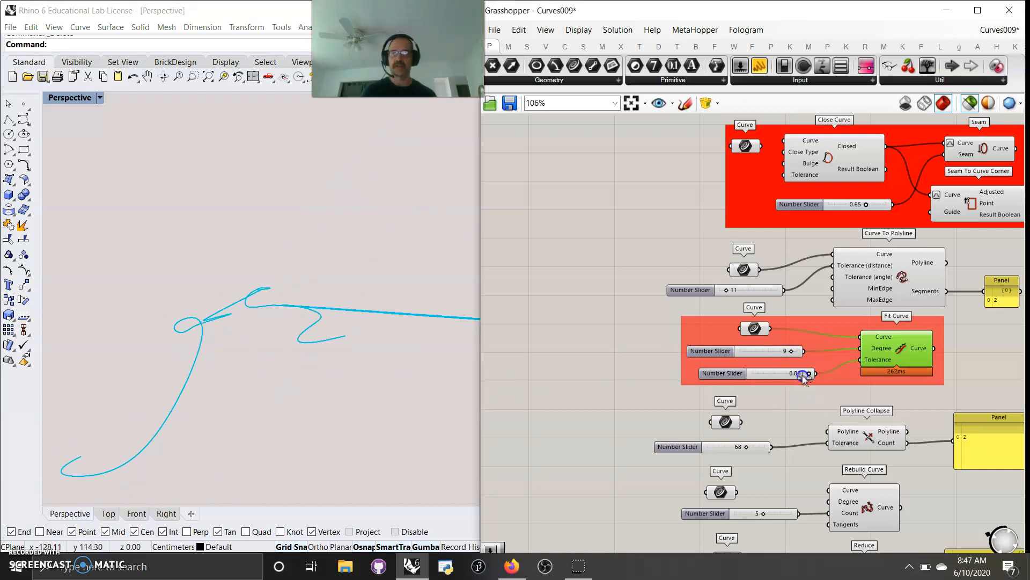
right_drag(410, 374, 387, 382)
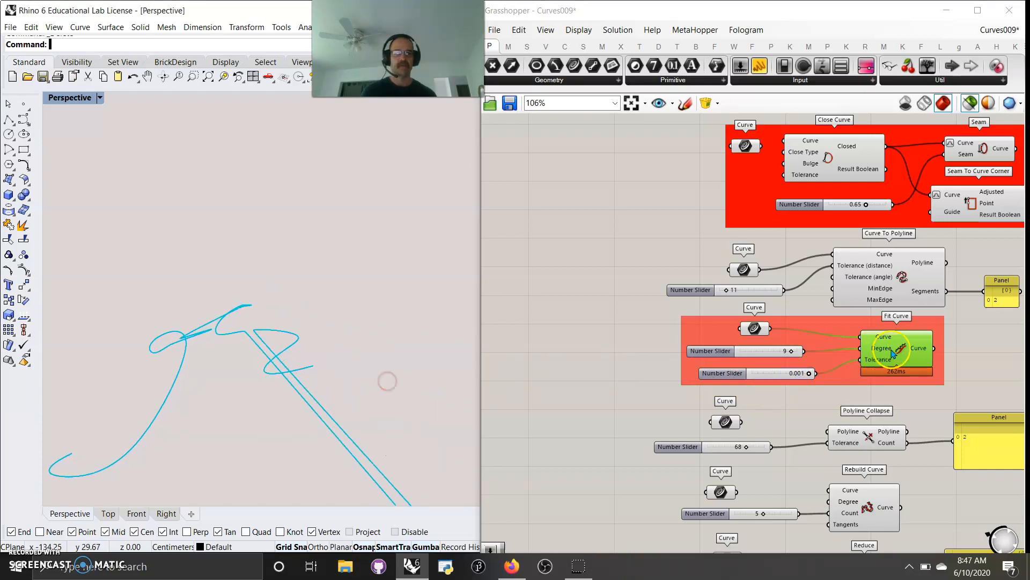
drag(894, 352, 894, 354)
Connect the Curve parameter to Rebuild Curve's Curve input and compare the rebuilt curve with its source curve.
right_drag(933, 413, 814, 329)
right_drag(810, 437, 830, 380)
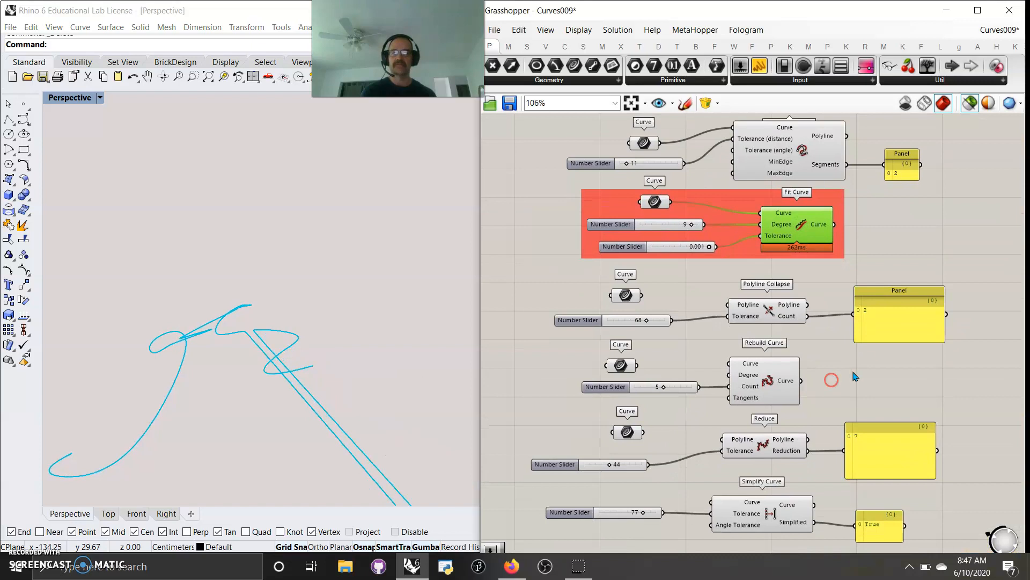
mouse_move(391, 392)
right_down()
mouse_move(386, 363)
mouse_move(413, 376)
right_up()
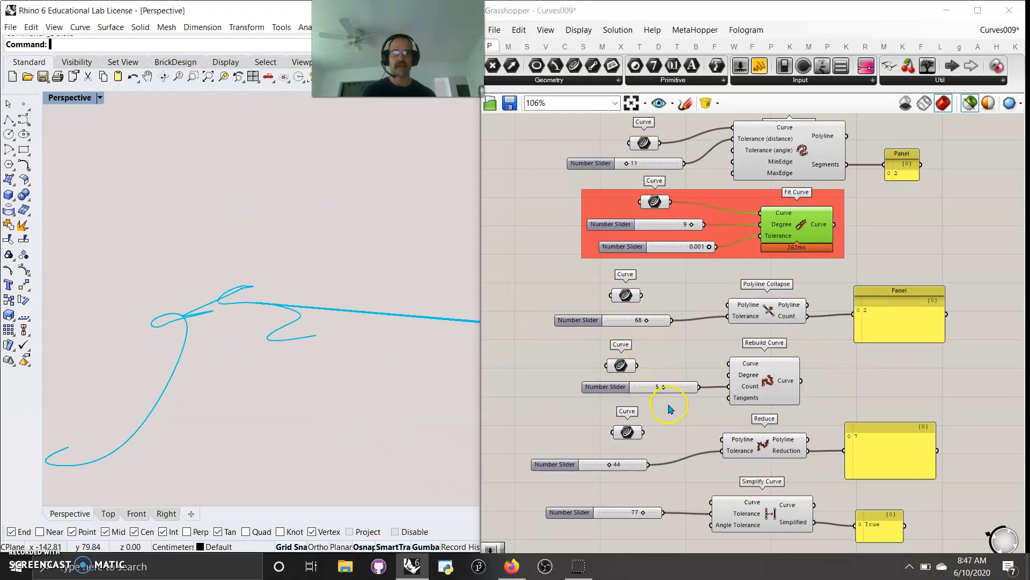
click(766, 385)
right_drag(387, 376, 406, 417)
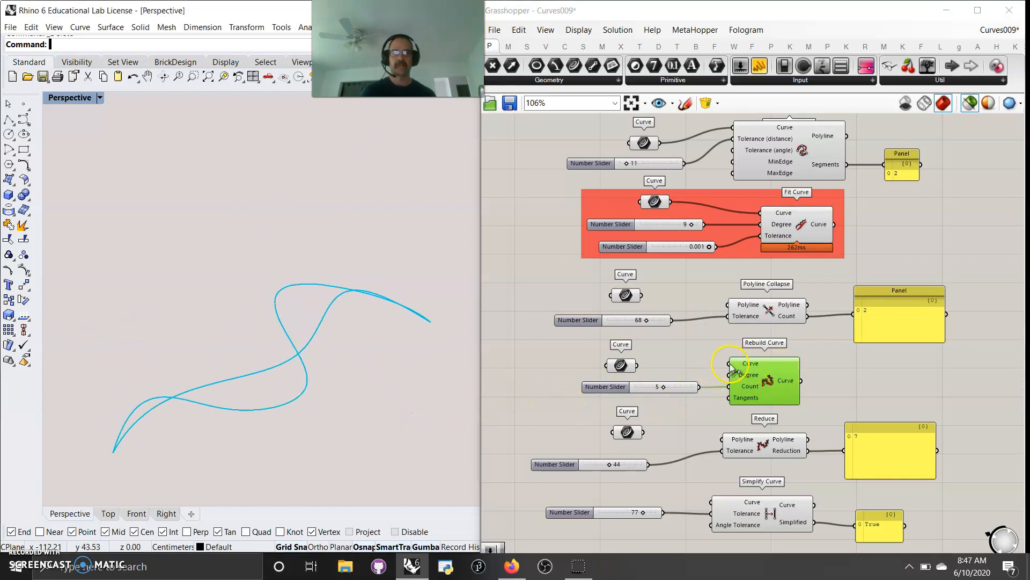
drag(729, 363, 621, 365)
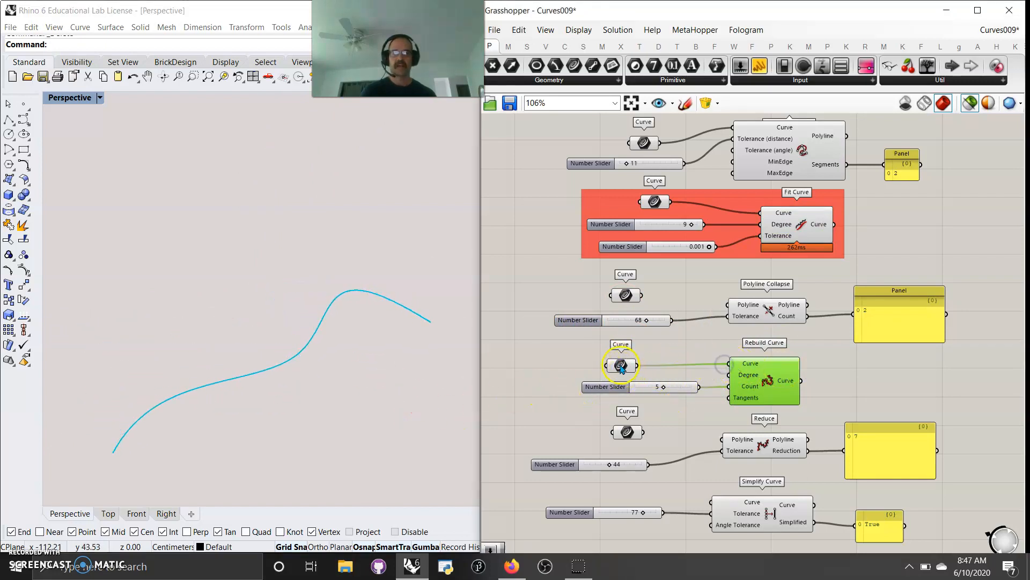
click(621, 367)
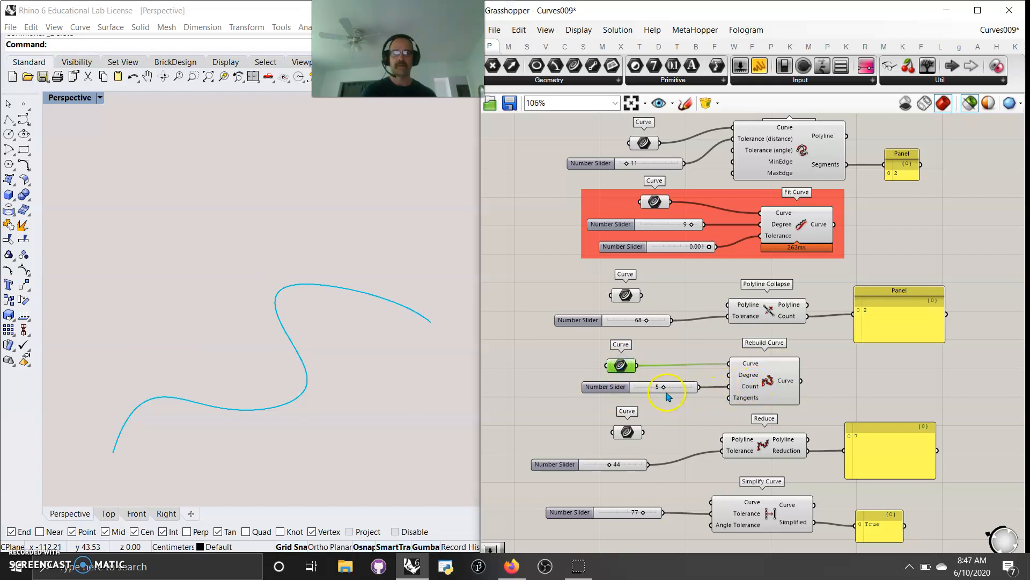
click(758, 382)
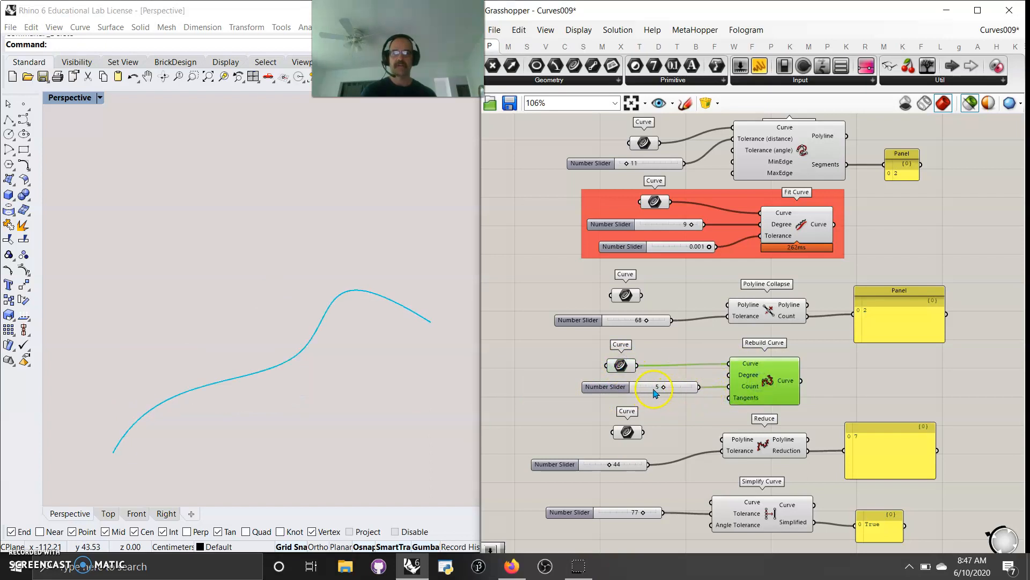
Preview the source and rebuilt curves together while lowering Rebuild Curve's Count slider to 3.
shift+click(620, 367)
mouse_move(662, 388)
mouse_down()
mouse_move(679, 393)
mouse_move(655, 396)
mouse_up()
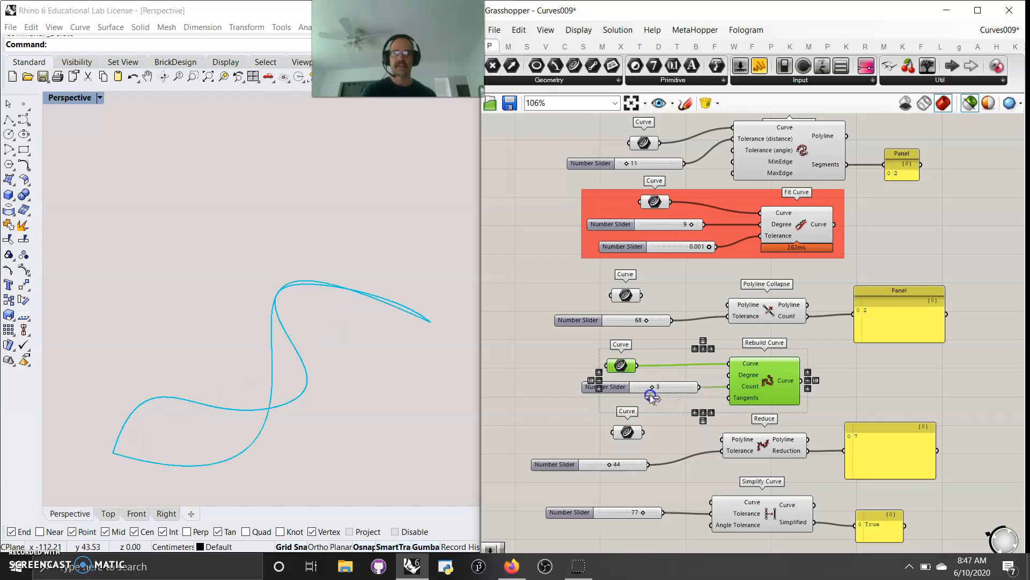
Connect the Curve parameter to Reduce's Polyline input and preview the reduced polyline together with its source curve.
click(766, 452)
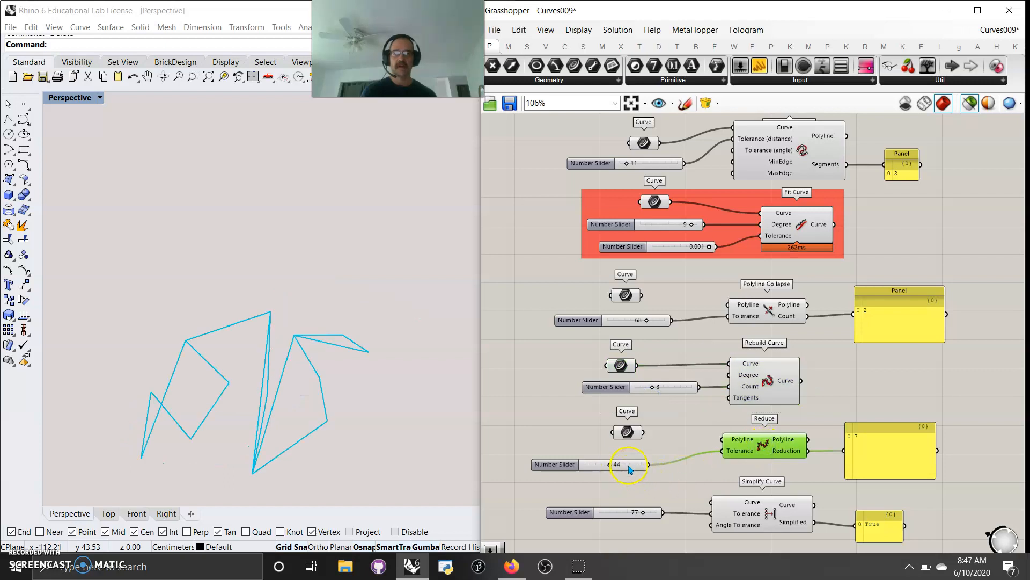
drag(629, 466, 631, 460)
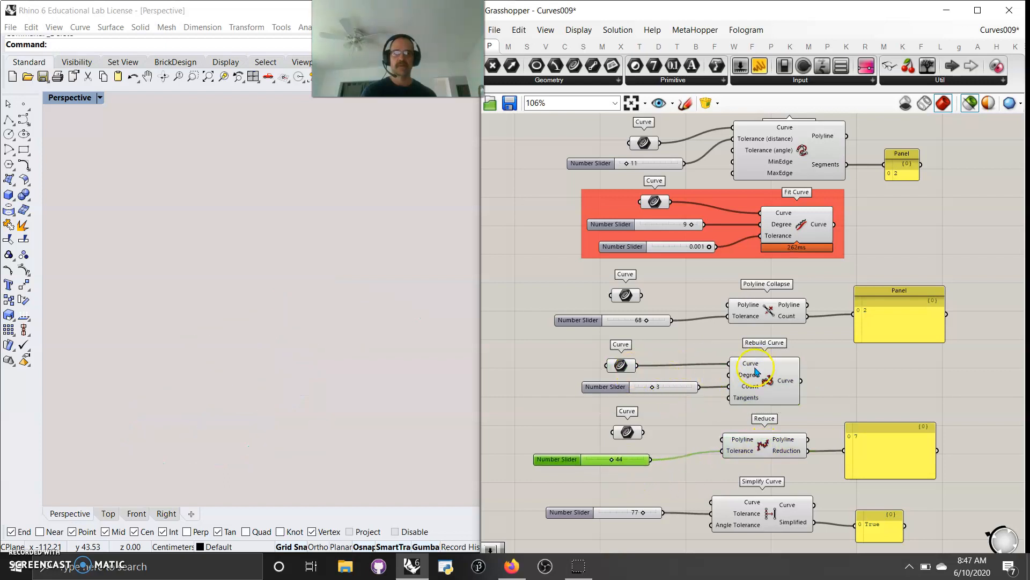
click(774, 448)
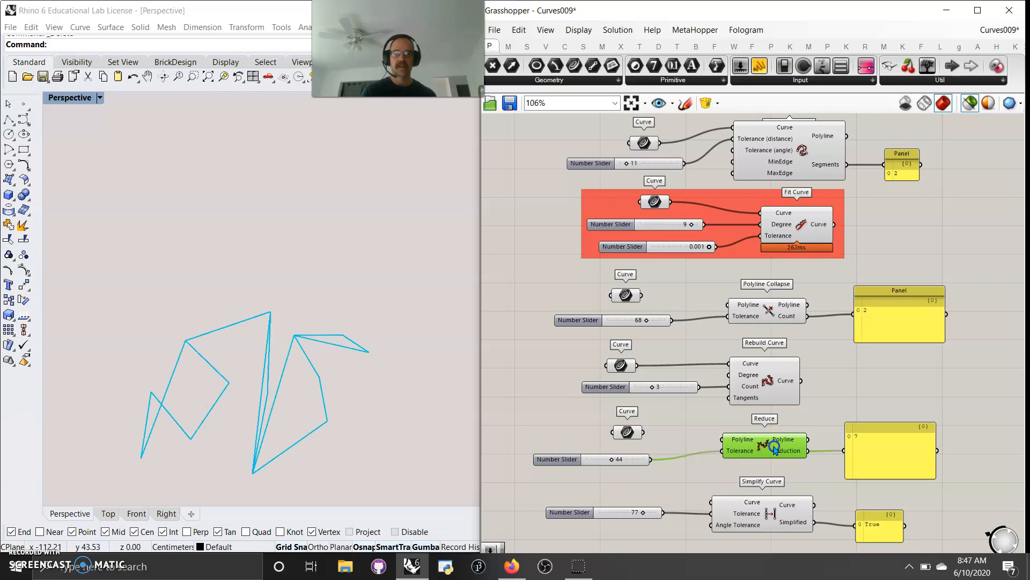
click(629, 433)
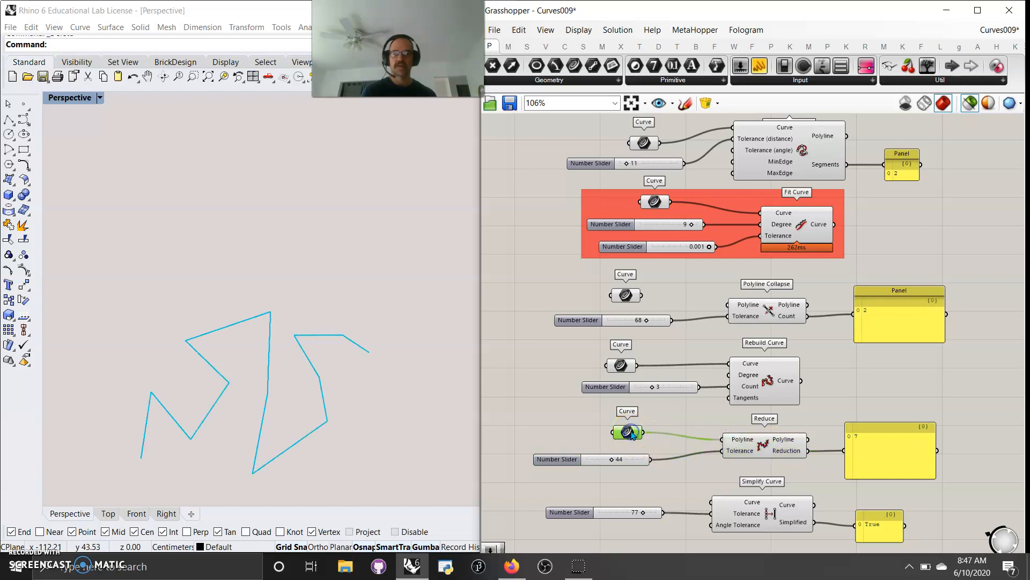
shift+click(744, 447)
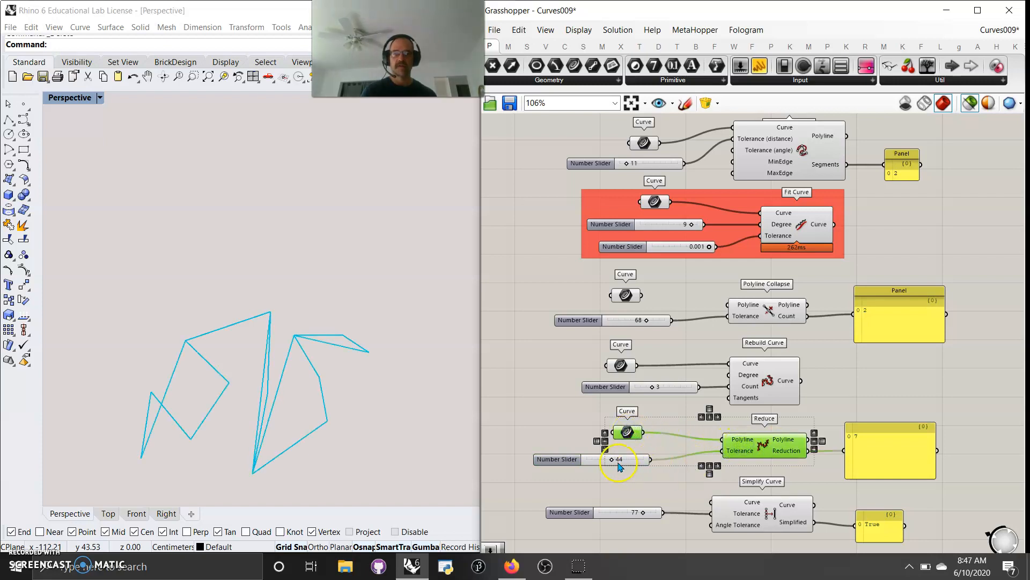
Vary Reduce's Tolerance slider through 29 to 64 and compare the reduced polyline with its source.
mouse_move(618, 461)
mouse_down()
mouse_move(635, 464)
mouse_move(605, 463)
mouse_up()
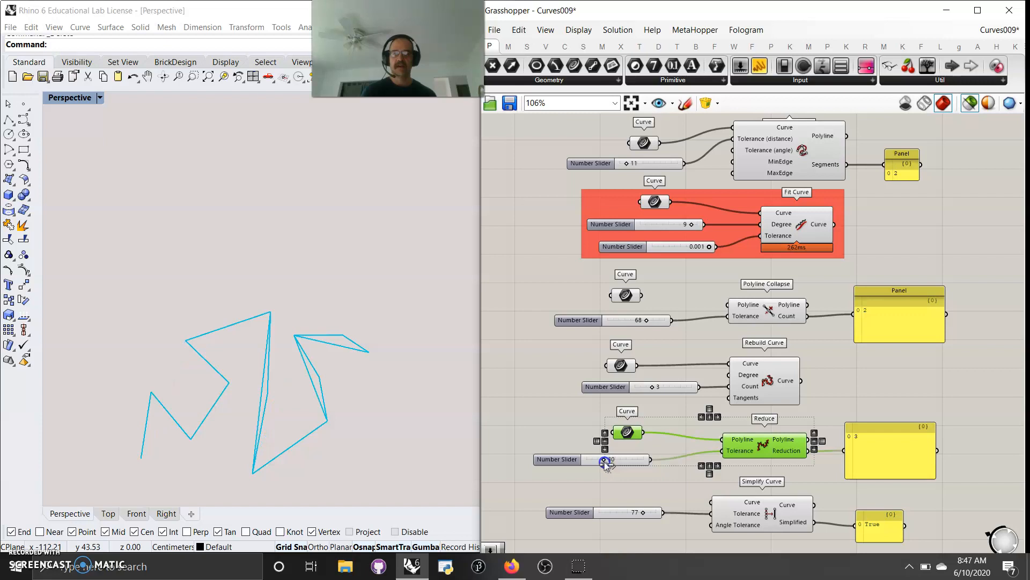
click(623, 432)
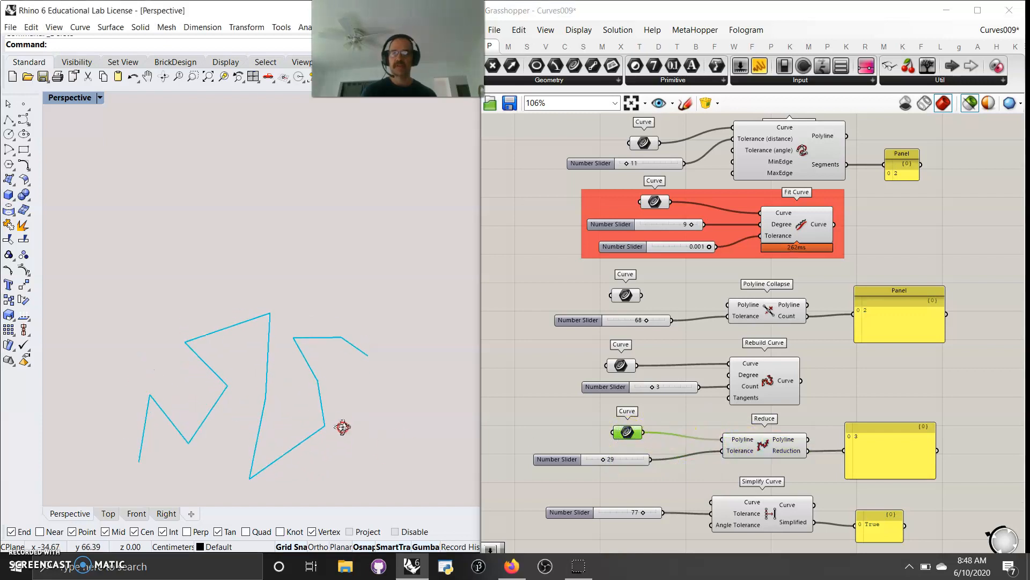
click(662, 457)
shift+click(752, 453)
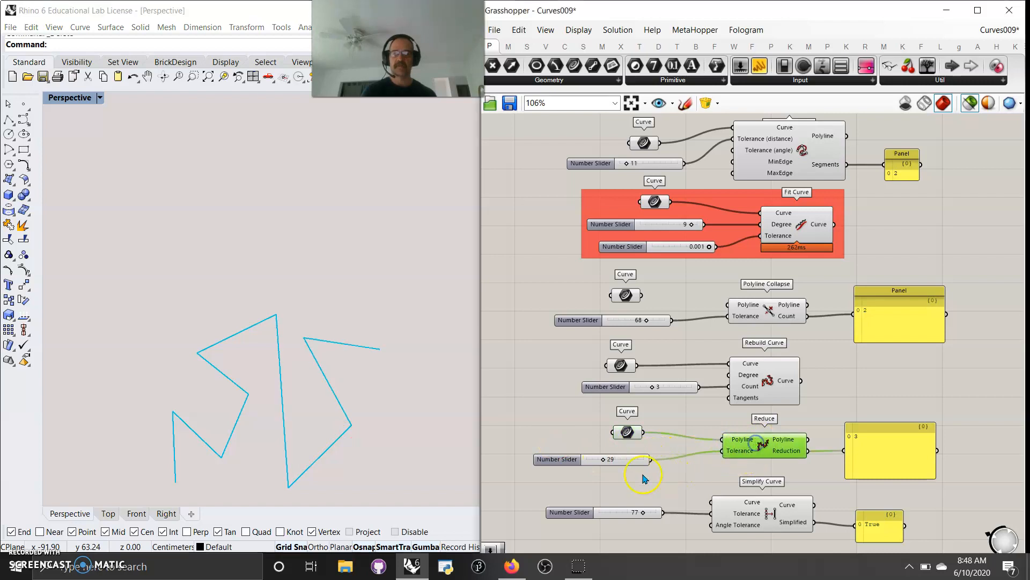
drag(605, 467, 625, 463)
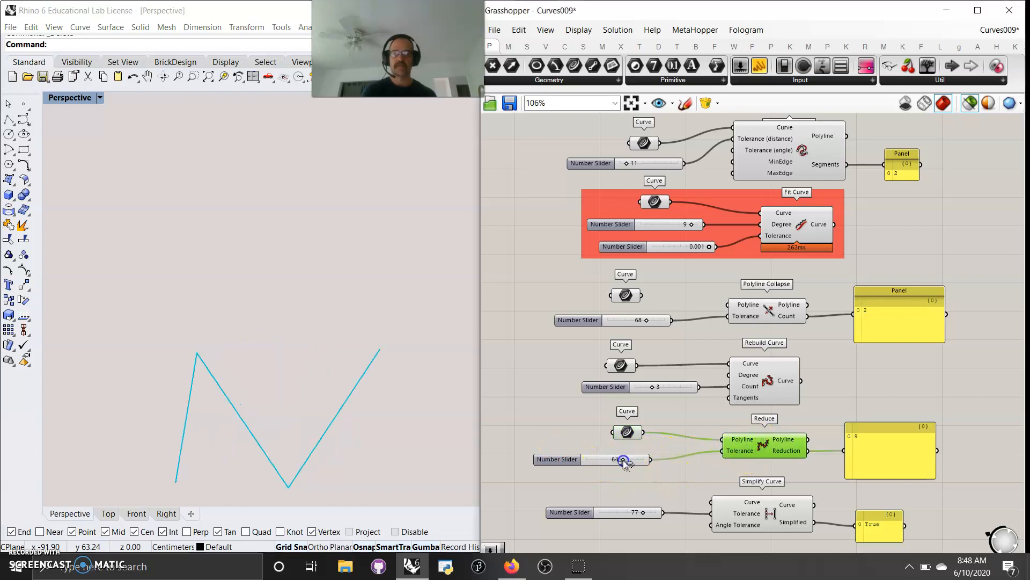
Preview the Simplify Curve component and set its Tolerance slider to 86.
right_drag(724, 478, 698, 370)
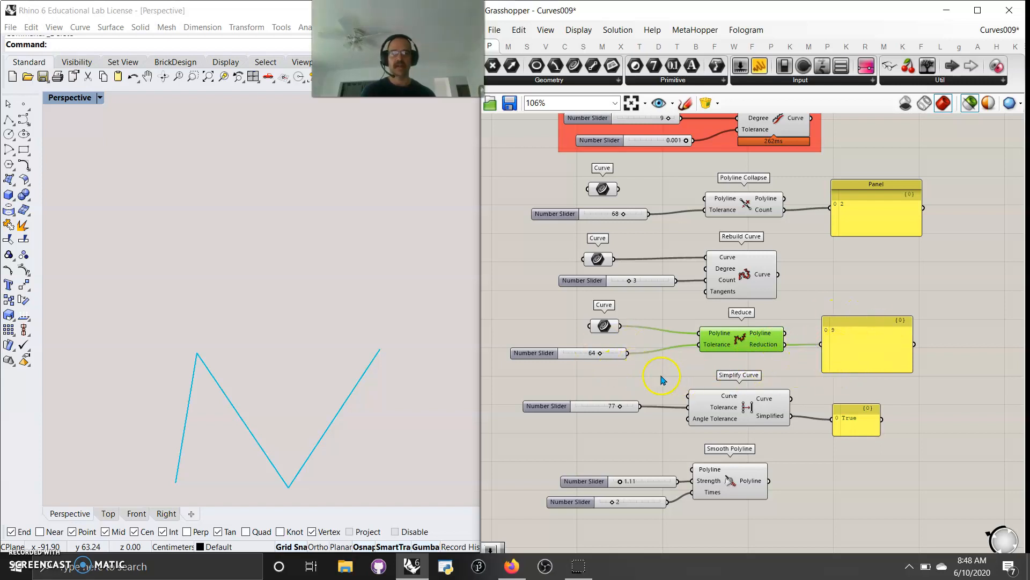
click(727, 411)
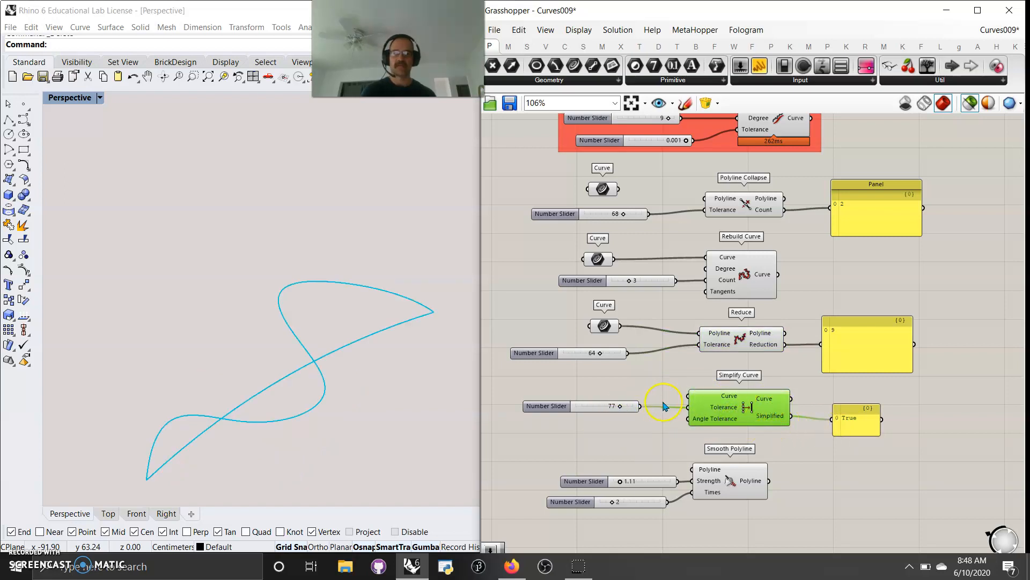
mouse_move(621, 408)
mouse_down()
mouse_move(563, 409)
mouse_move(626, 418)
mouse_up()
right_drag(667, 455, 679, 303)
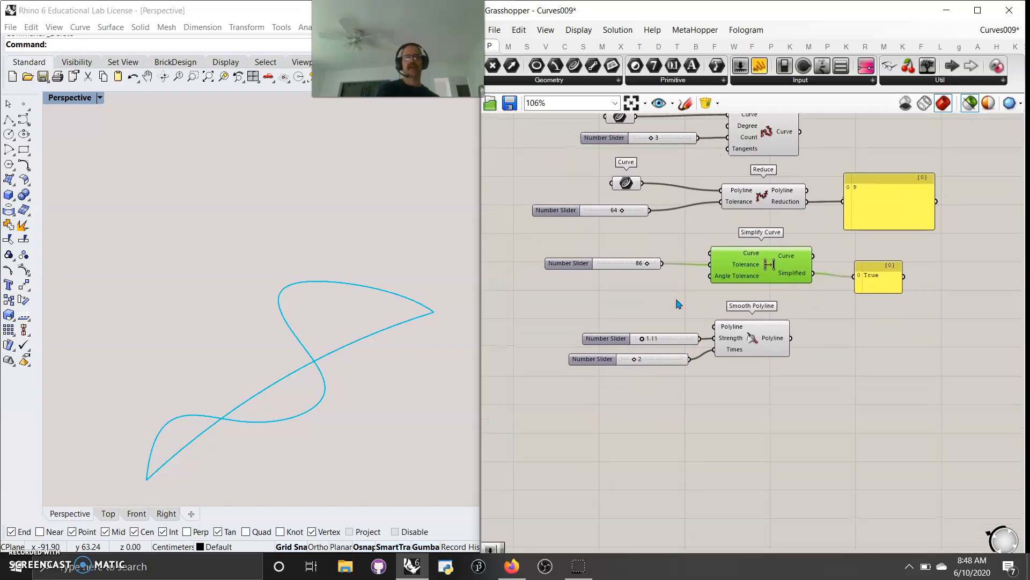
click(527, 46)
click(958, 83)
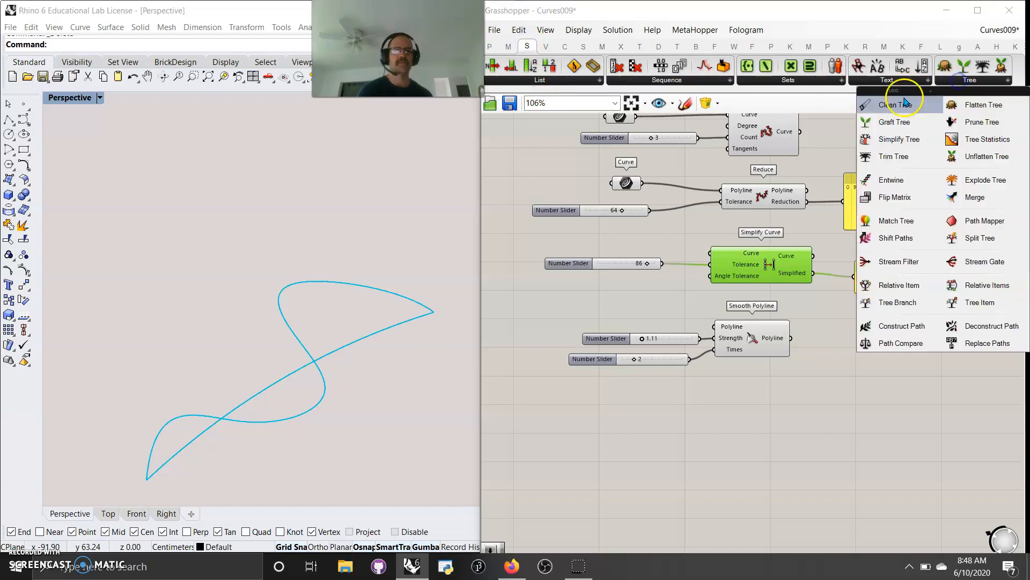
click(622, 461)
Preview the Smooth Polyline component and reposition it slightly farther from its Strength and Times sliders.
drag(747, 337, 749, 349)
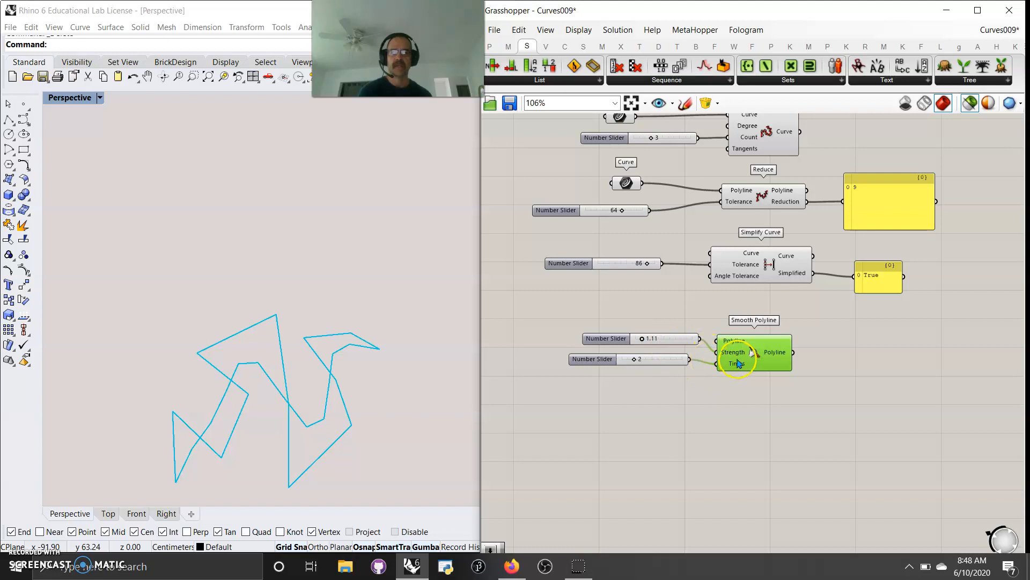
drag(756, 355, 768, 346)
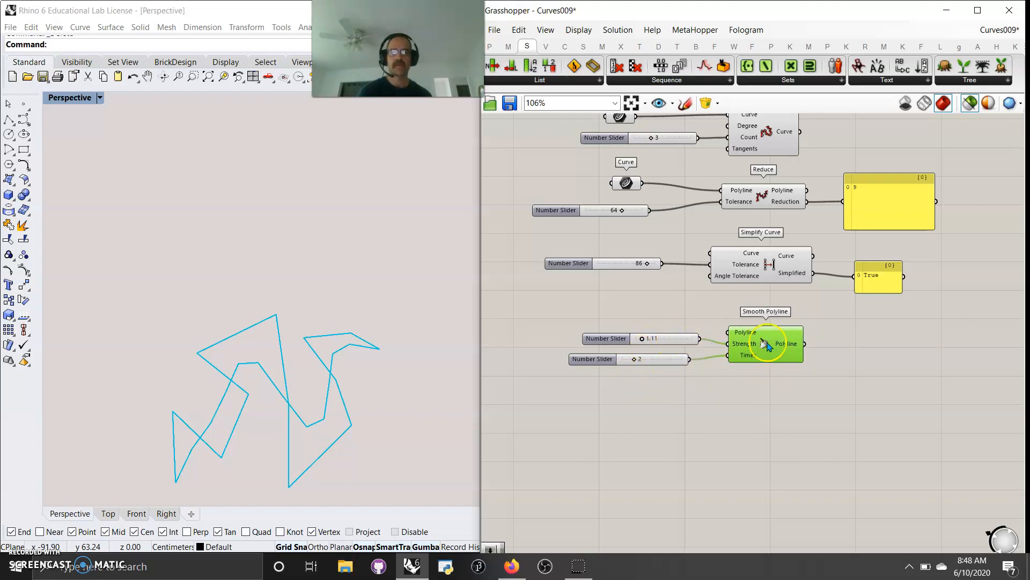
drag(749, 340, 750, 335)
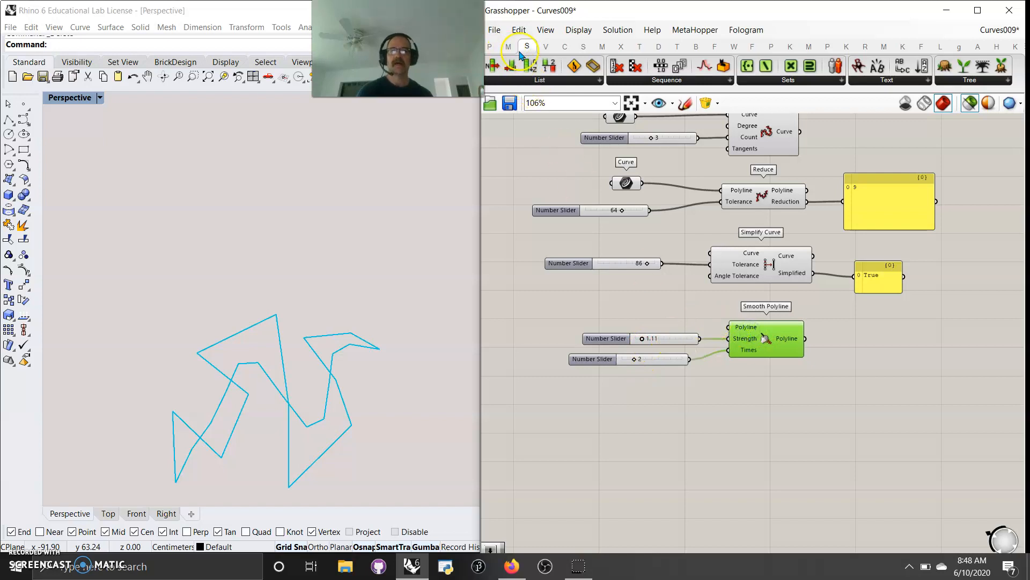
click(490, 47)
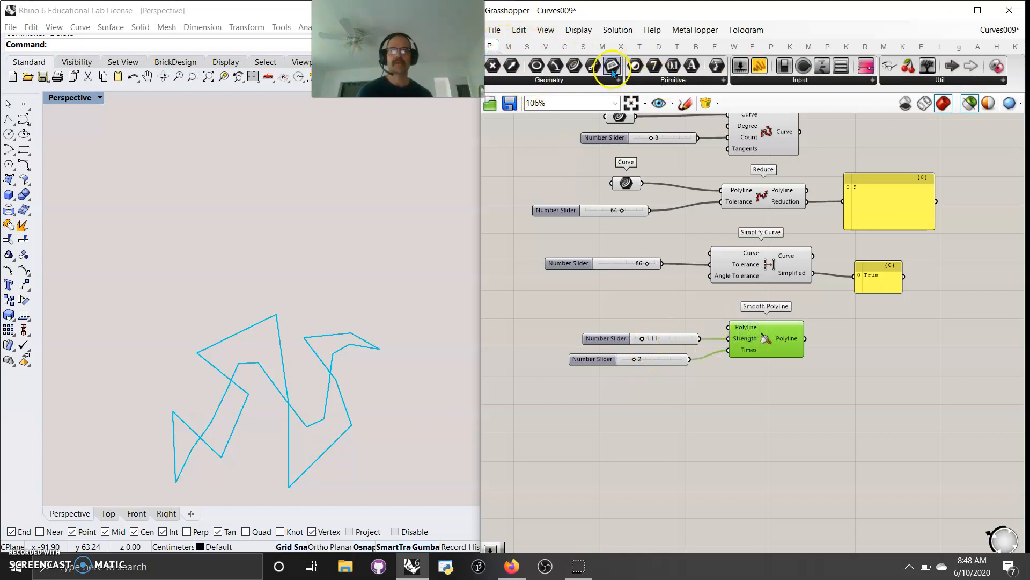
drag(658, 277, 731, 328)
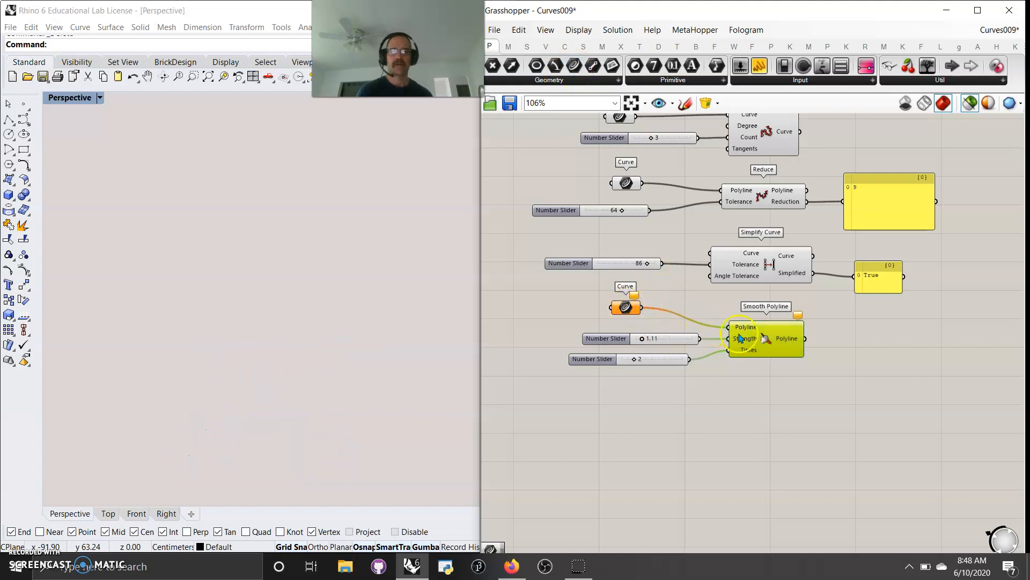
click(625, 307)
key(Delete)
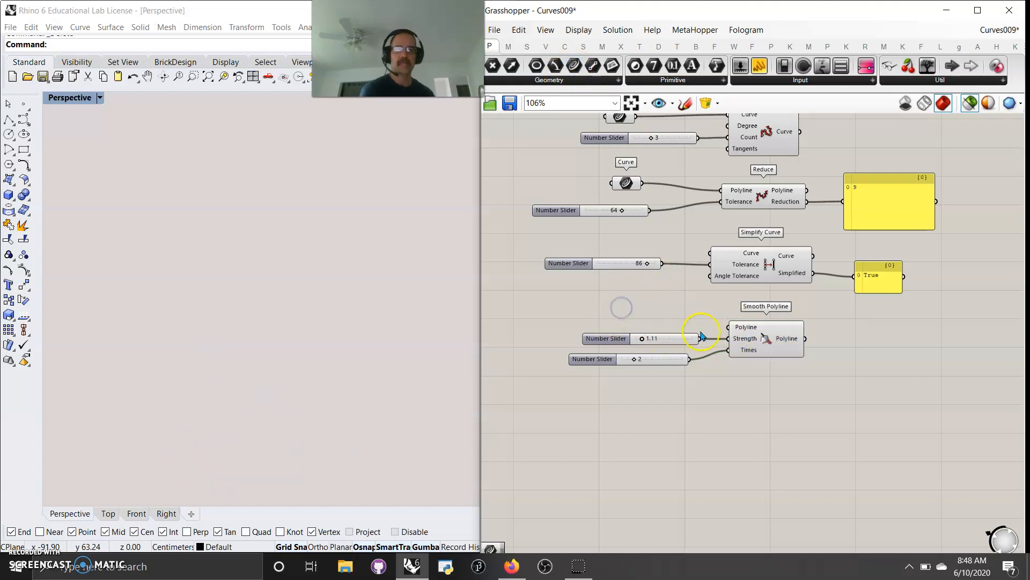
Extract Smooth Polyline's Polyline input as a separate parameter and place it above the Strength slider.
right_click(750, 323)
click(804, 526)
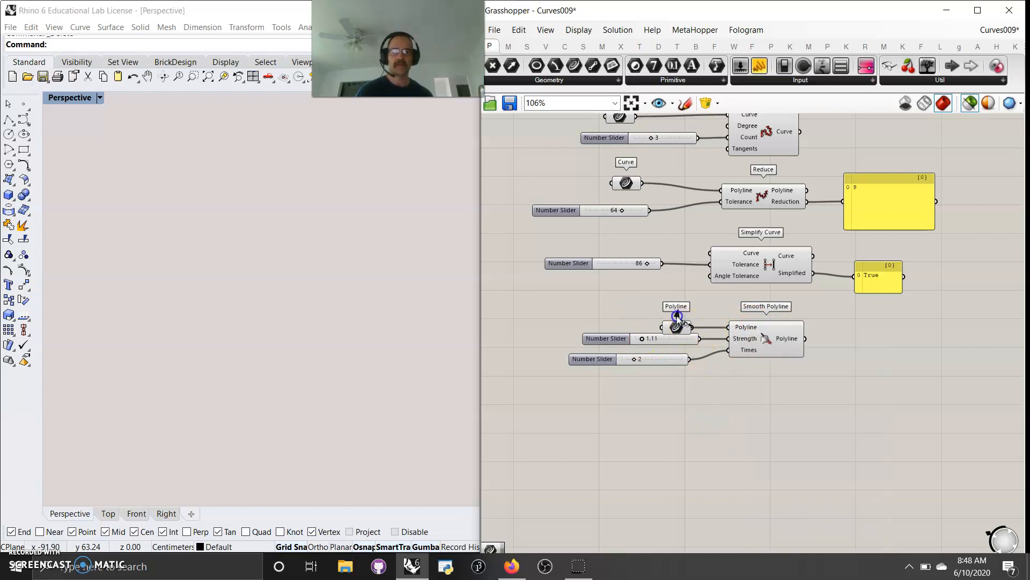
drag(676, 326, 658, 310)
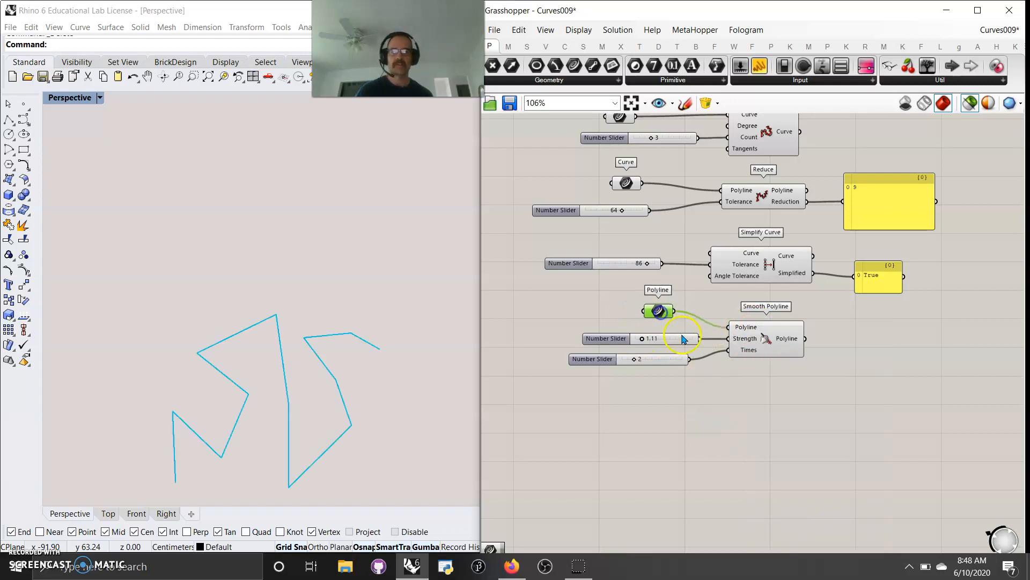
Preview the source and smoothed polylines together while varying Smooth Polyline's Strength and Times sliders.
shift+click(767, 344)
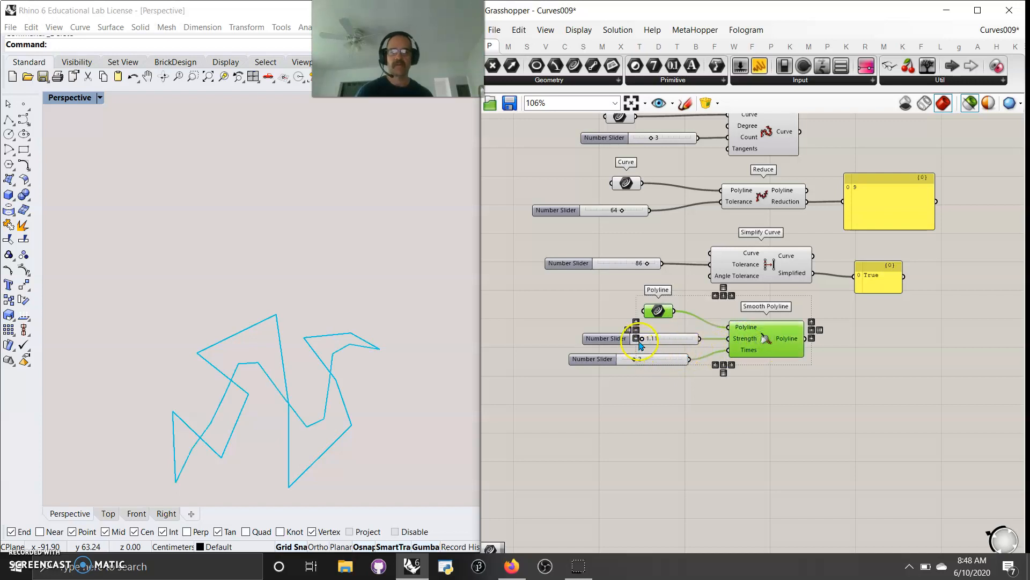
drag(643, 339, 667, 357)
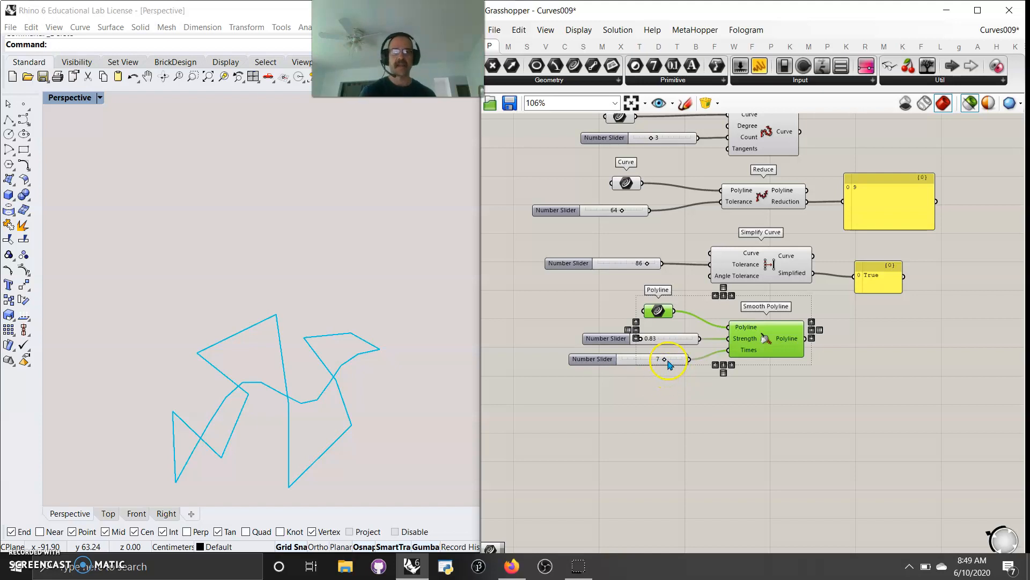
drag(664, 361, 641, 367)
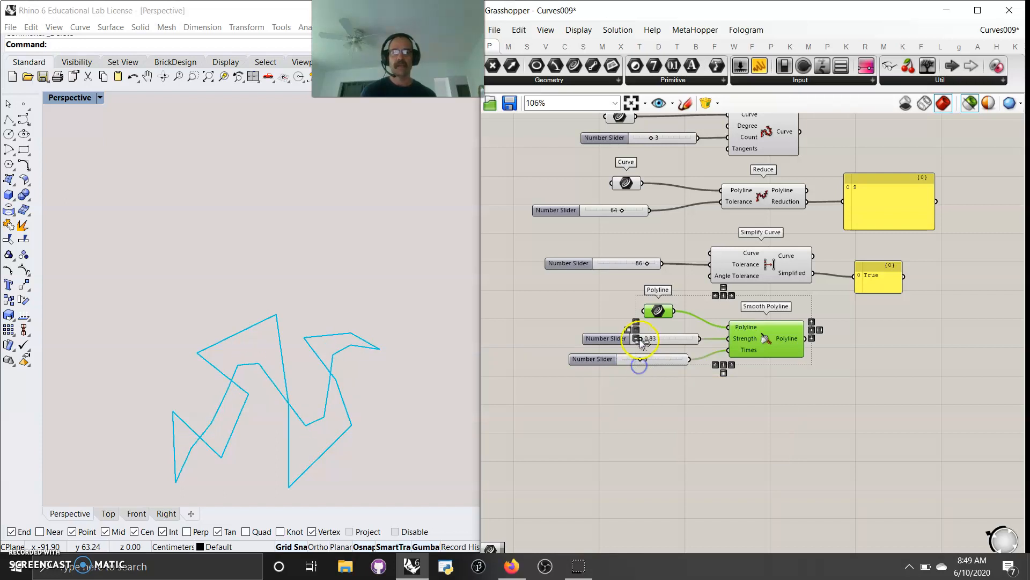
mouse_move(649, 343)
mouse_down()
mouse_move(659, 342)
mouse_move(642, 348)
mouse_up()
Select the whole column of curve utility components and group them.
scroll(749, 379, down, 10)
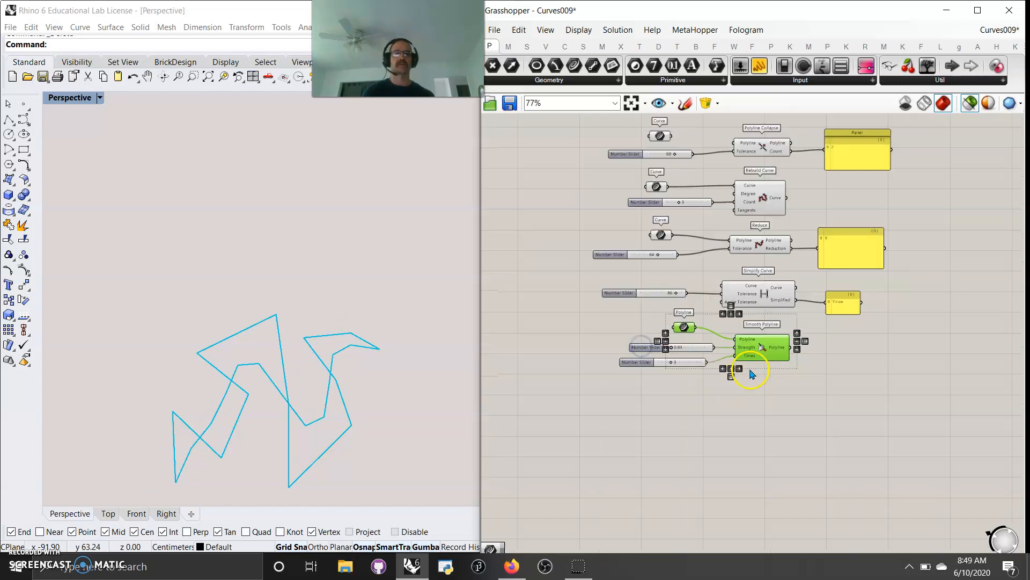
right_drag(803, 418, 814, 454)
drag(843, 465, 711, 140)
right_drag(847, 208, 844, 208)
right_click(849, 283)
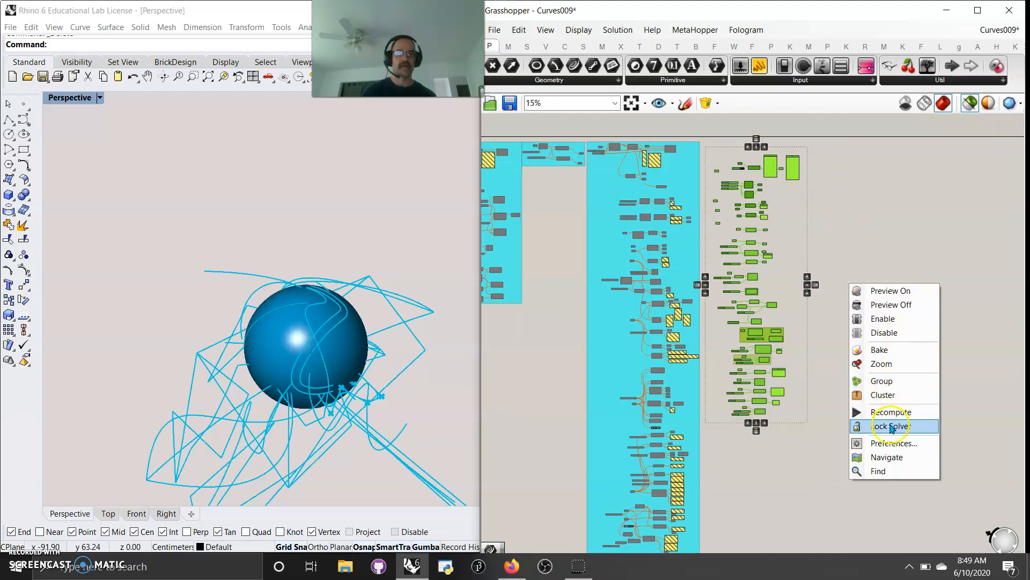
click(882, 380)
Colour the new curve utility group cyan and align it with the top of the neighbouring group.
right_click(786, 356)
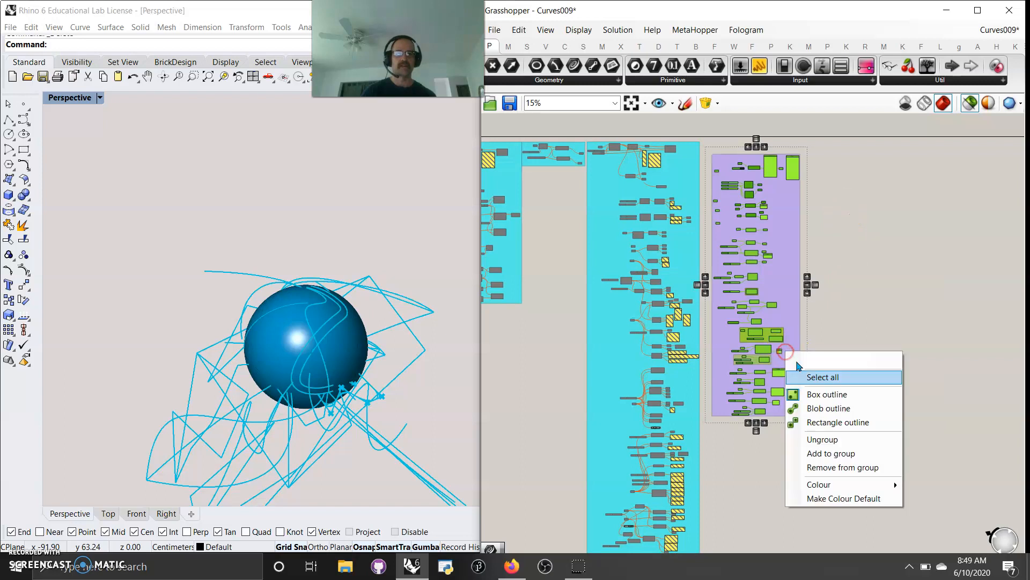
mouse_move(846, 484)
click(755, 429)
click(925, 200)
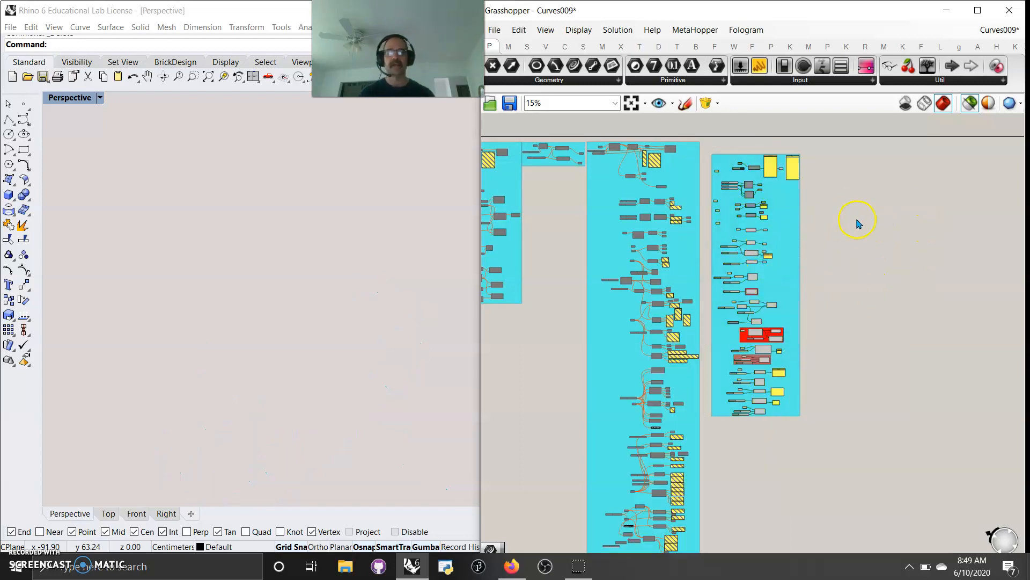
drag(774, 277, 769, 262)
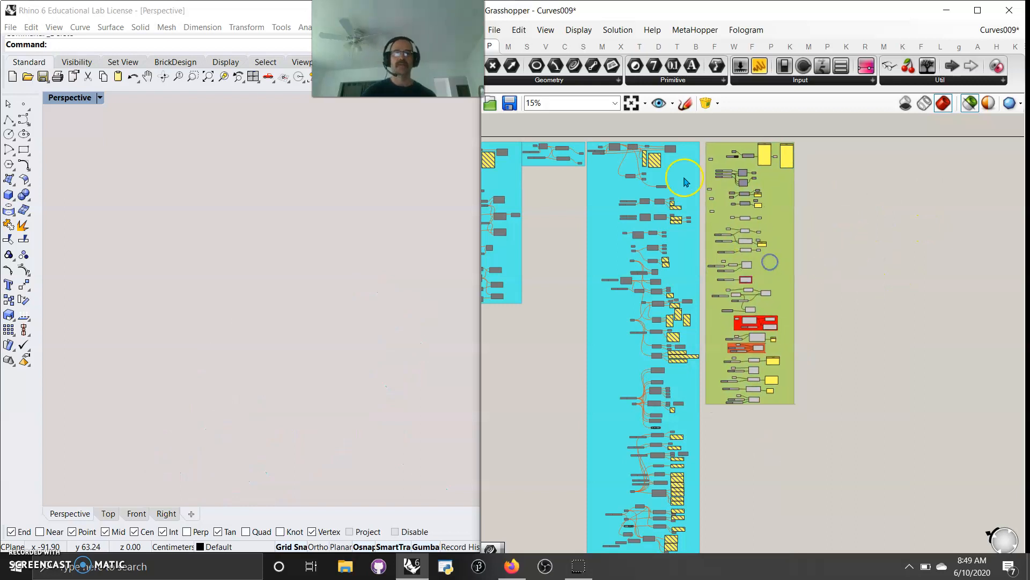
Select all component groups across the canvas and disable them.
click(632, 103)
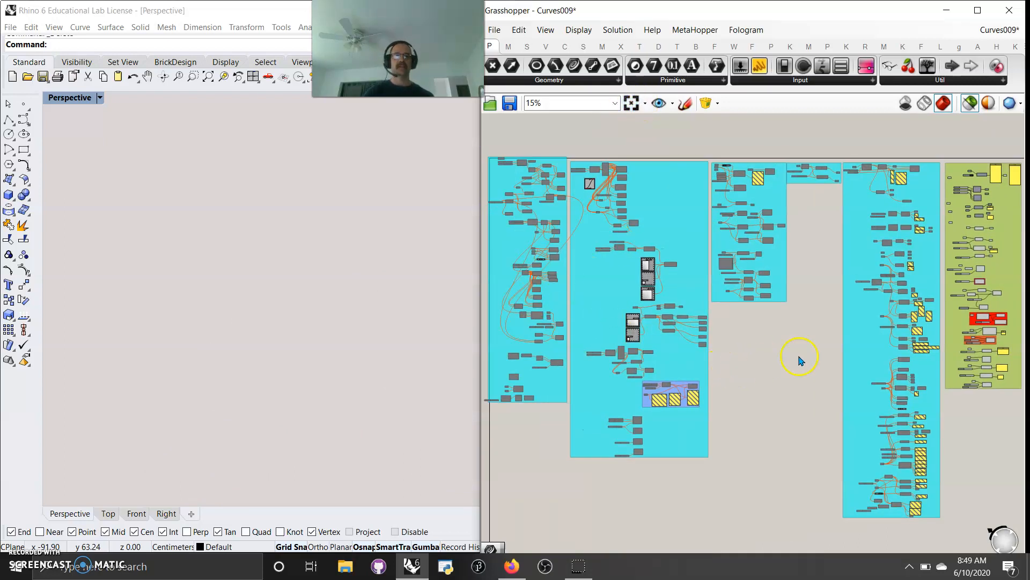
scroll(754, 334, up, 5)
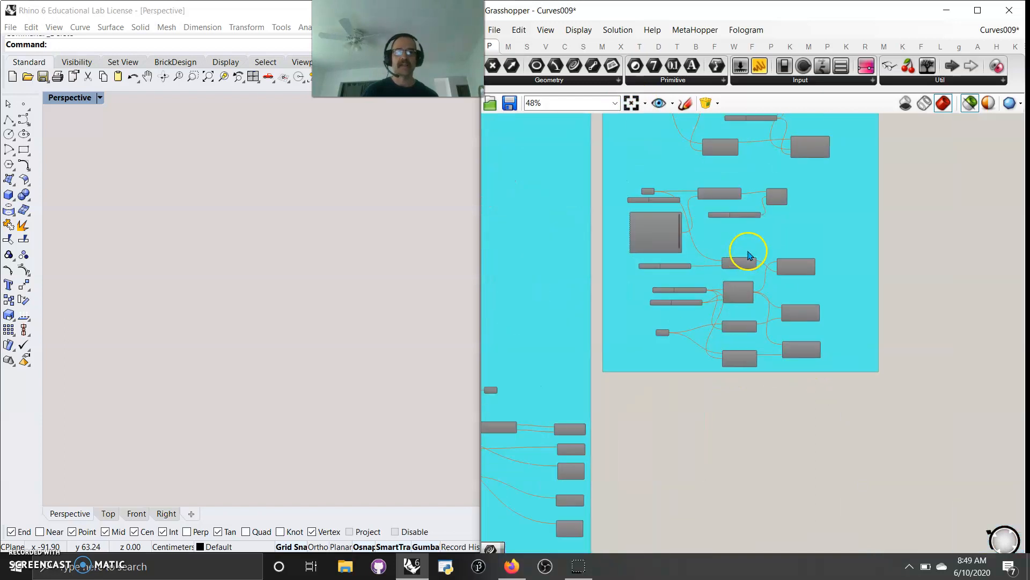
scroll(739, 263, down, 8)
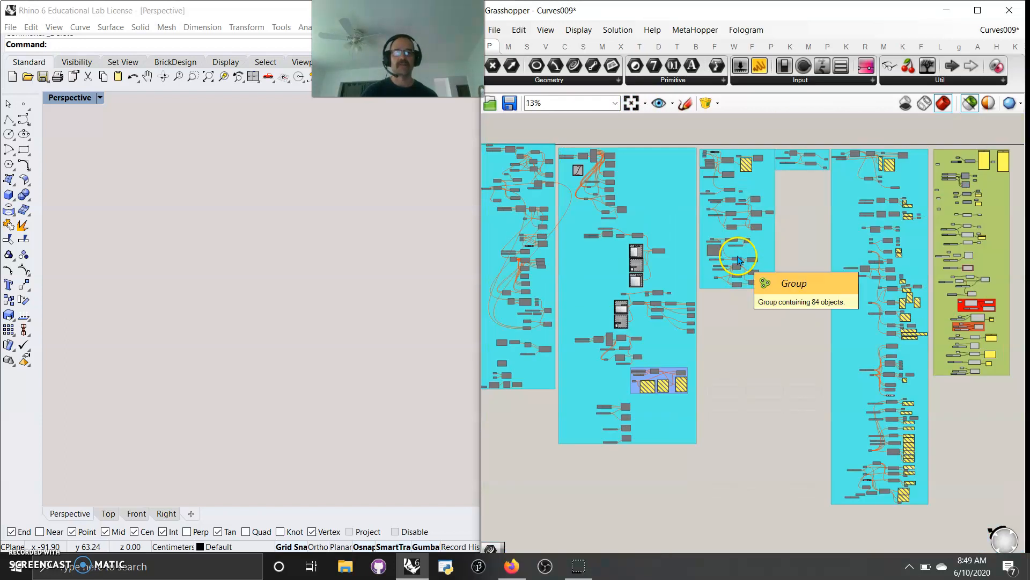
drag(937, 446, 543, 141)
right_click(543, 140)
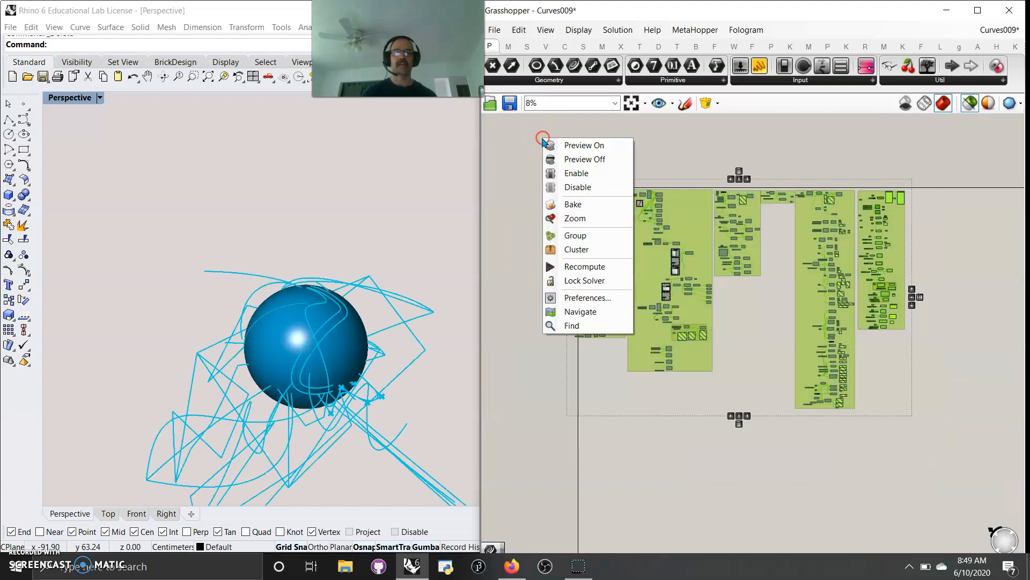
click(570, 186)
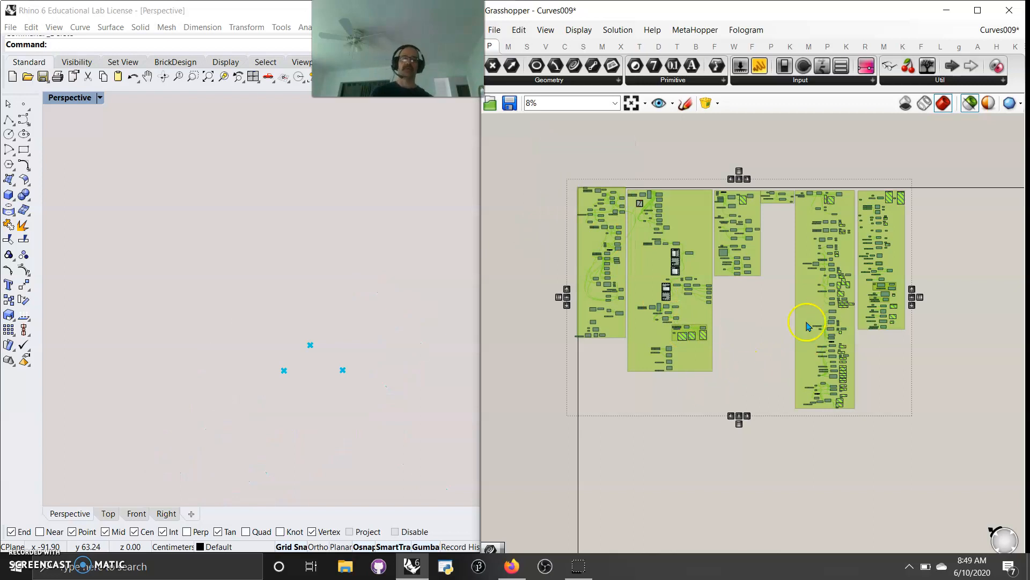
Select all component groups across the whole canvas and turn their preview on.
scroll(752, 316, up, 4)
scroll(748, 315, down, 5)
scroll(743, 317, up, 4)
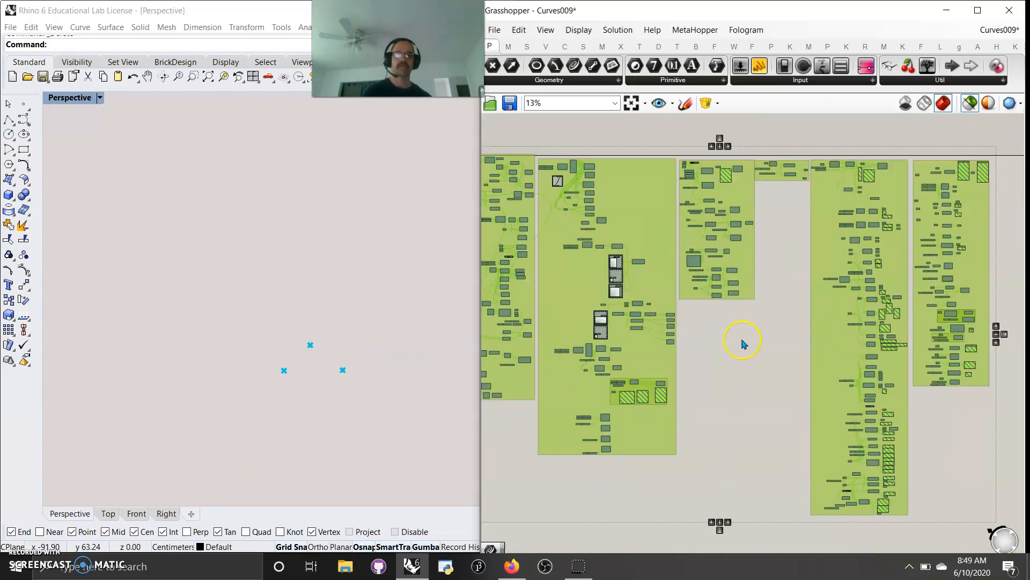
scroll(742, 340, up, 1)
click(629, 103)
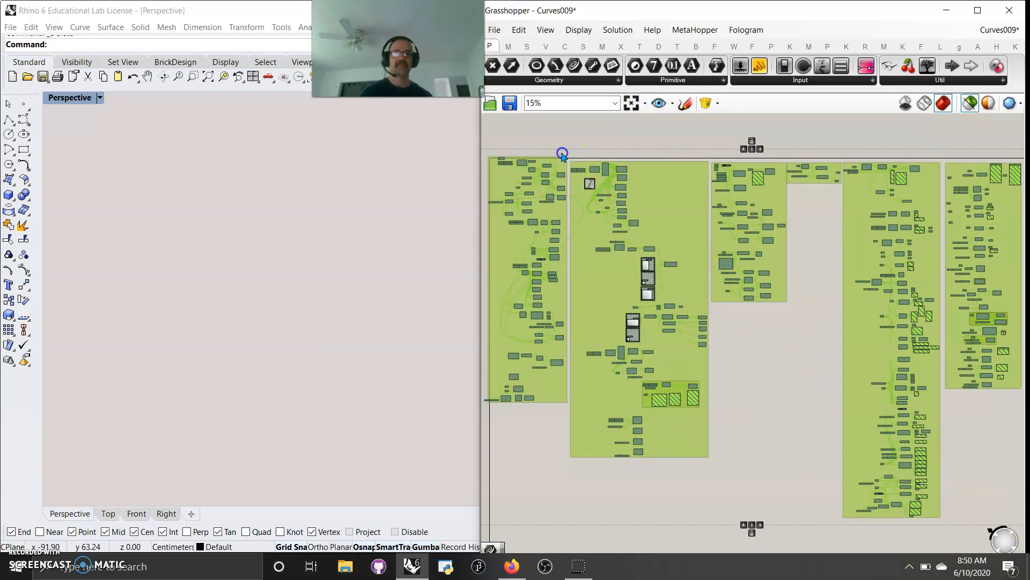
drag(500, 130, 481, 126)
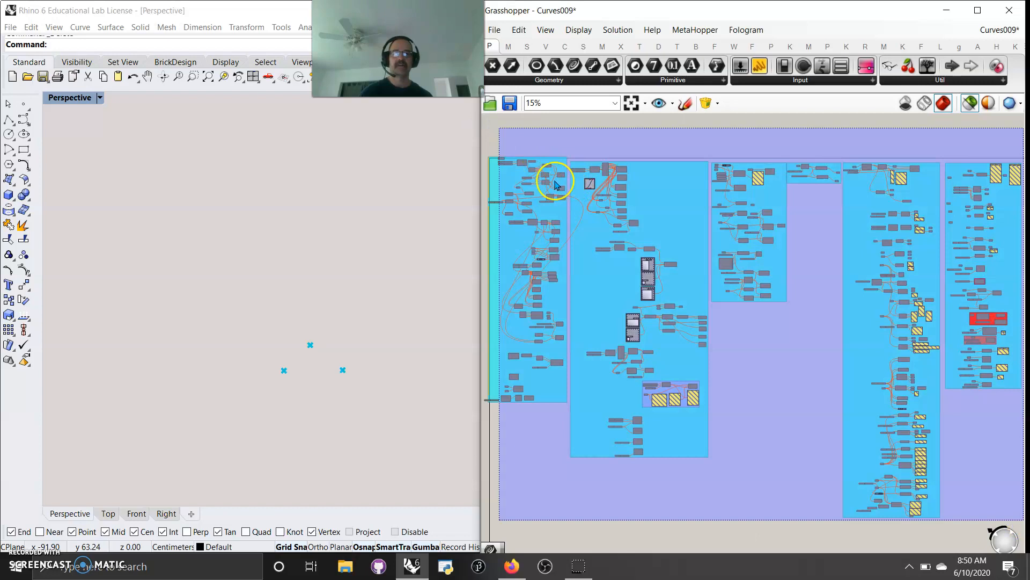
click(943, 418)
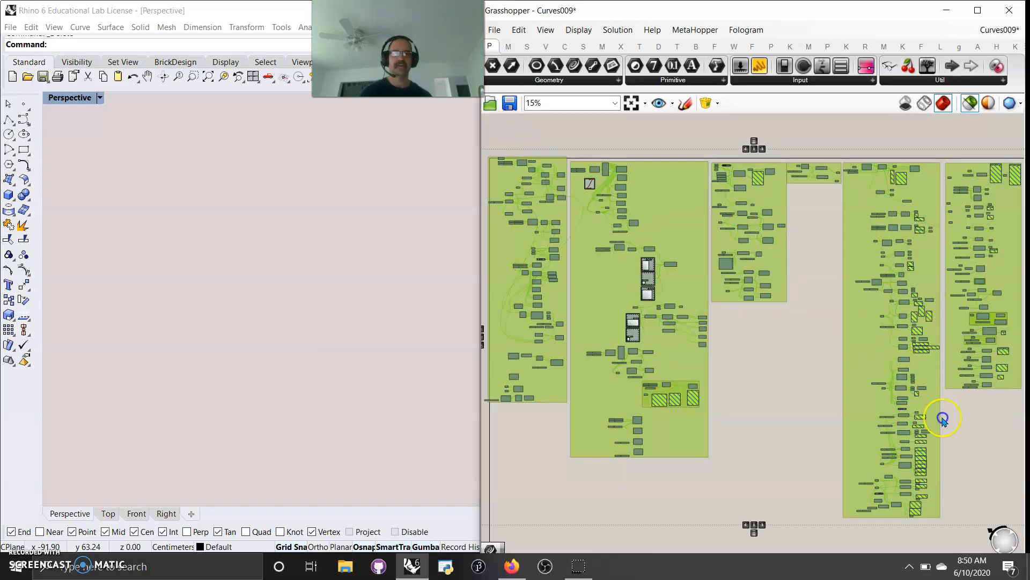
drag(1004, 543, 1019, 525)
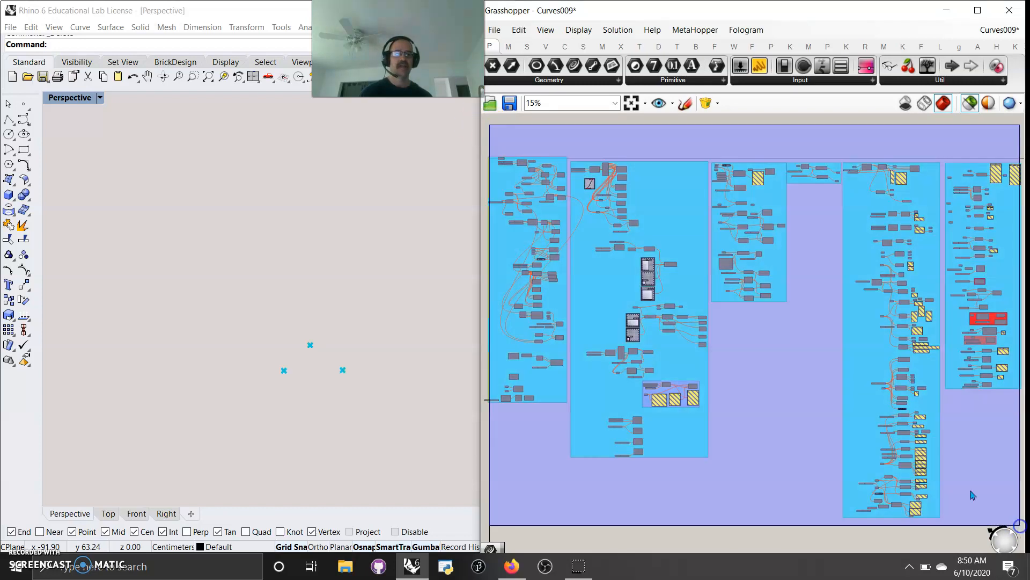
middle_click(804, 429)
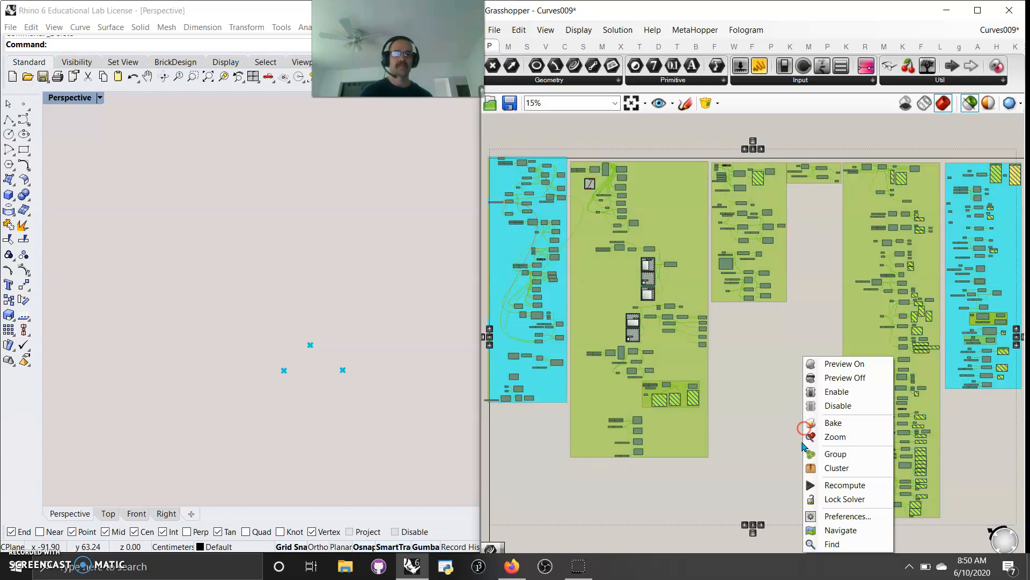
click(822, 370)
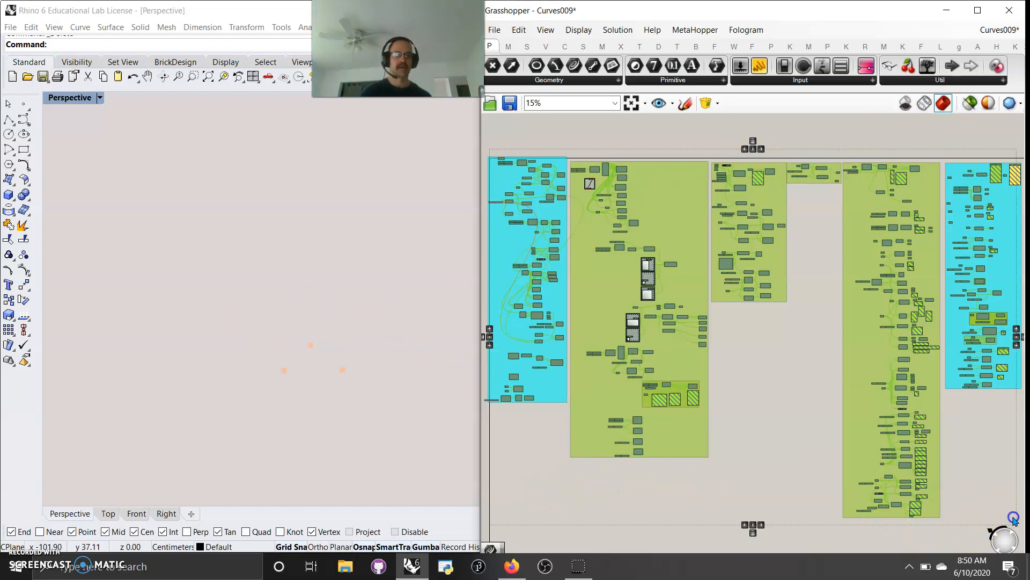
click(589, 499)
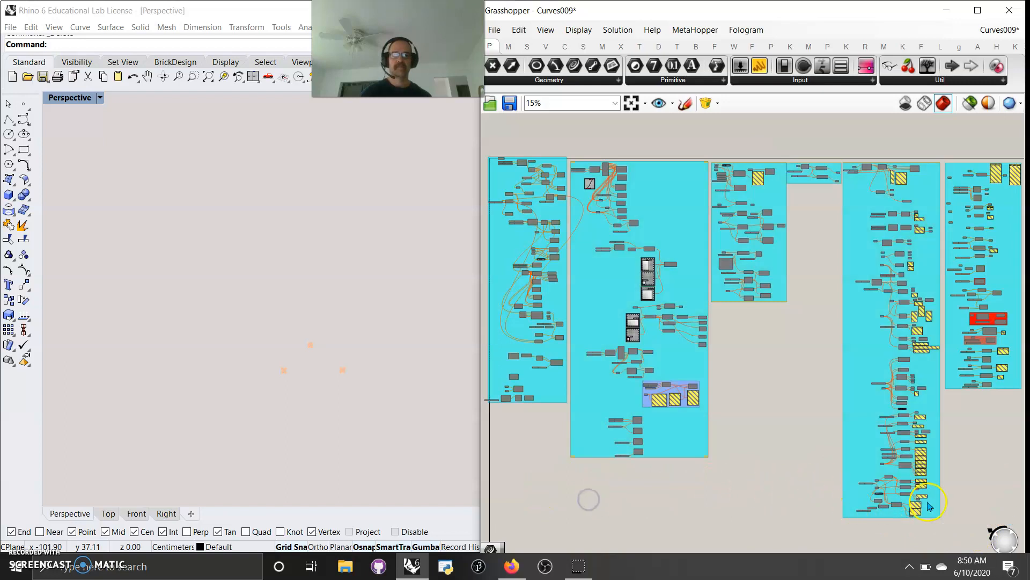
drag(1013, 511, 485, 125)
right_click(544, 131)
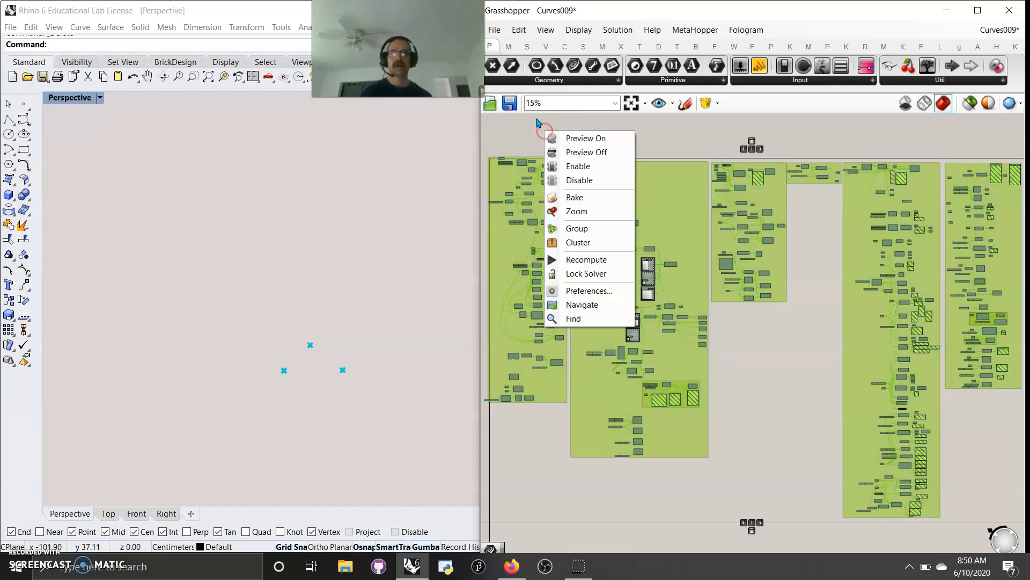
click(584, 139)
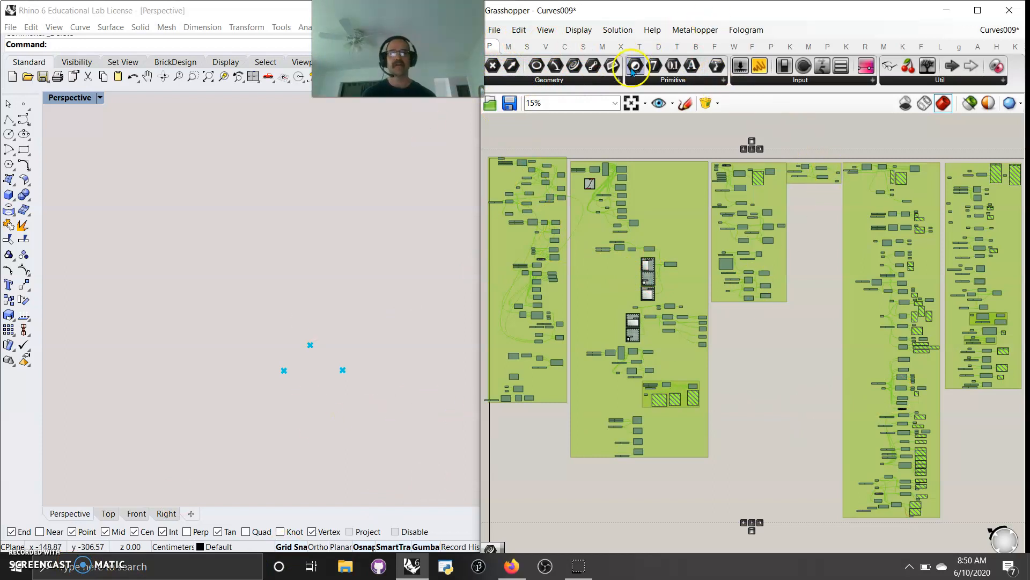
Look through the surface components in the Primitive, Freeform, Analysis and Util categories.
click(583, 46)
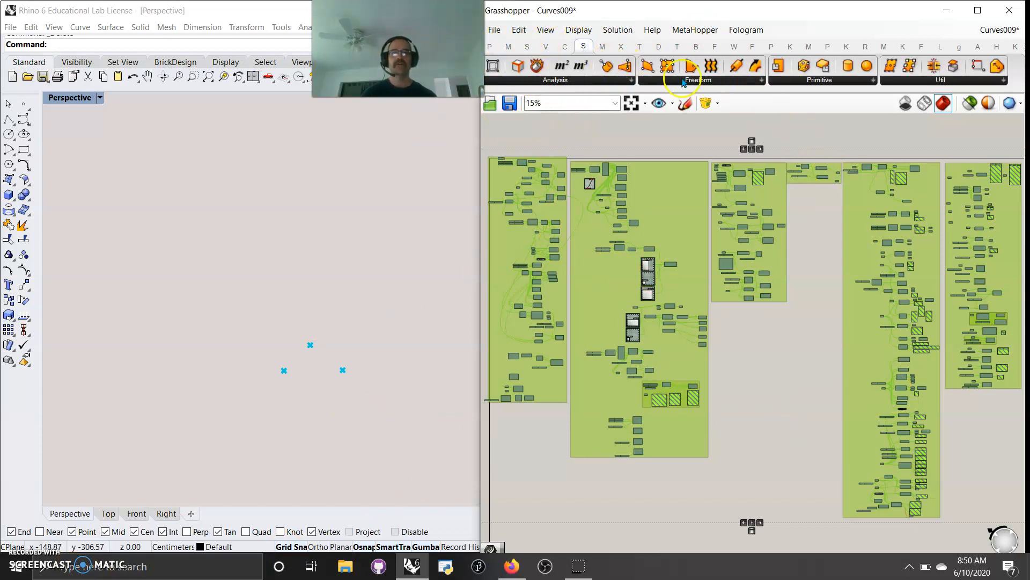
click(821, 80)
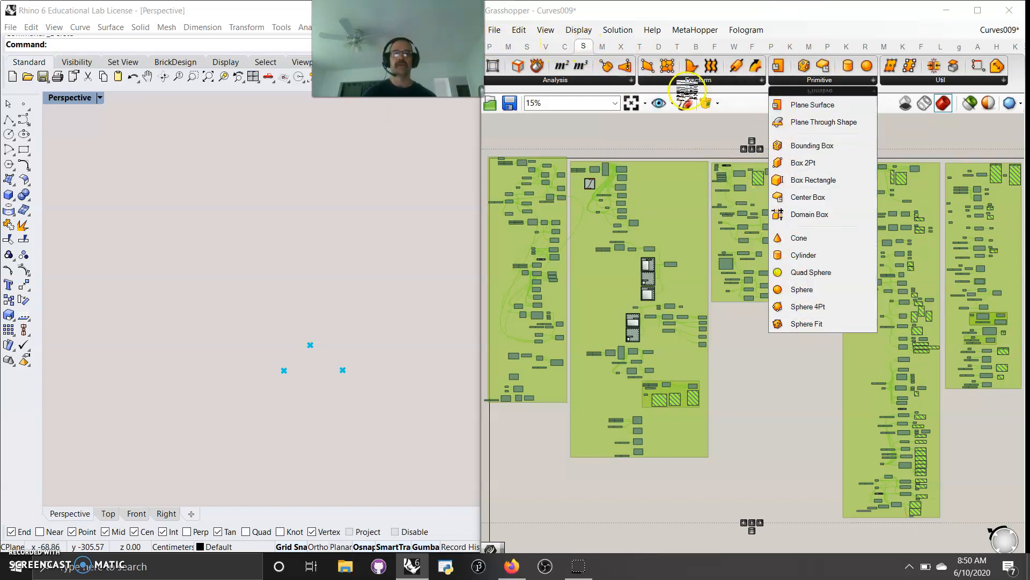
click(704, 81)
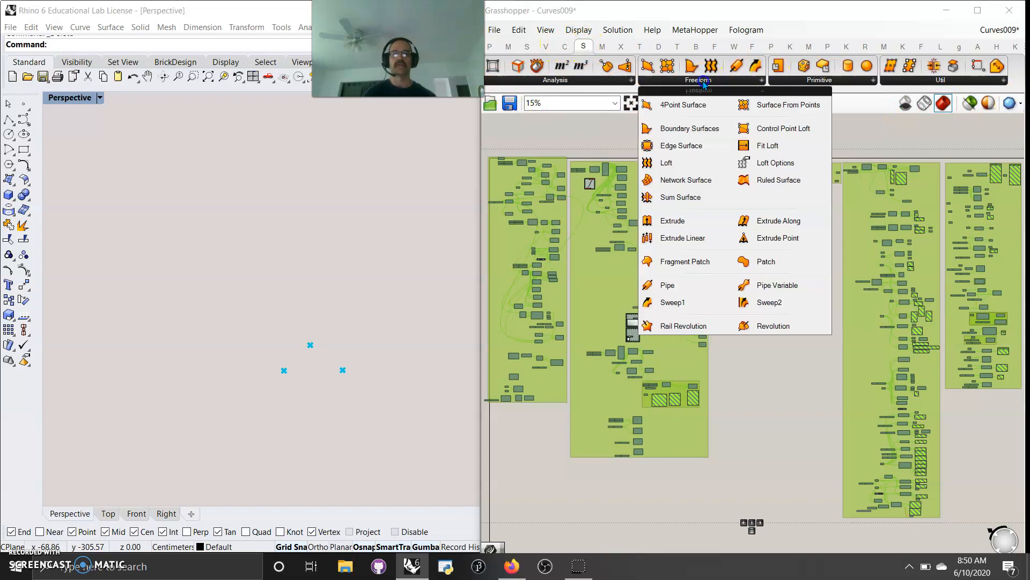
click(555, 81)
click(955, 83)
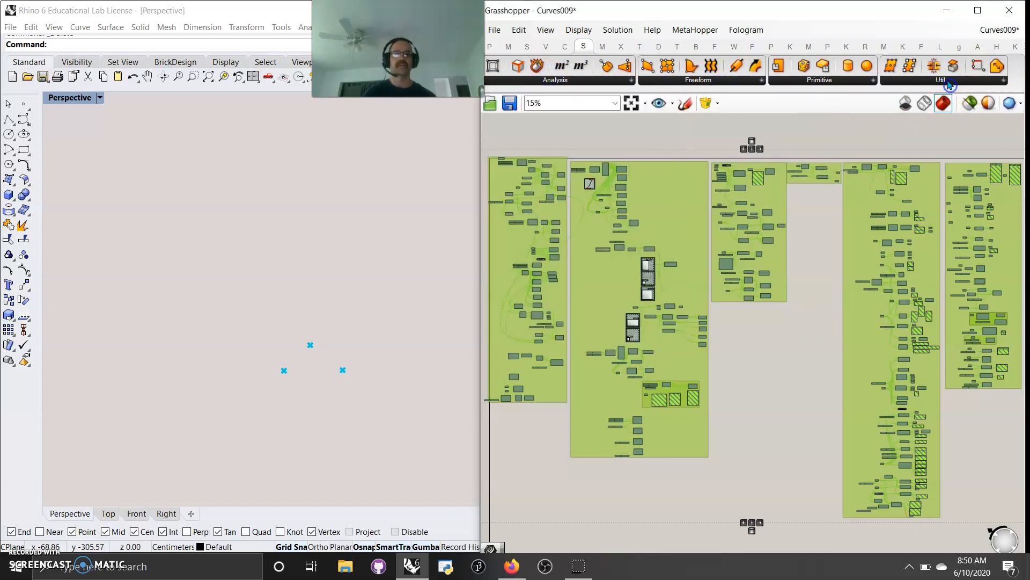
click(956, 84)
click(796, 376)
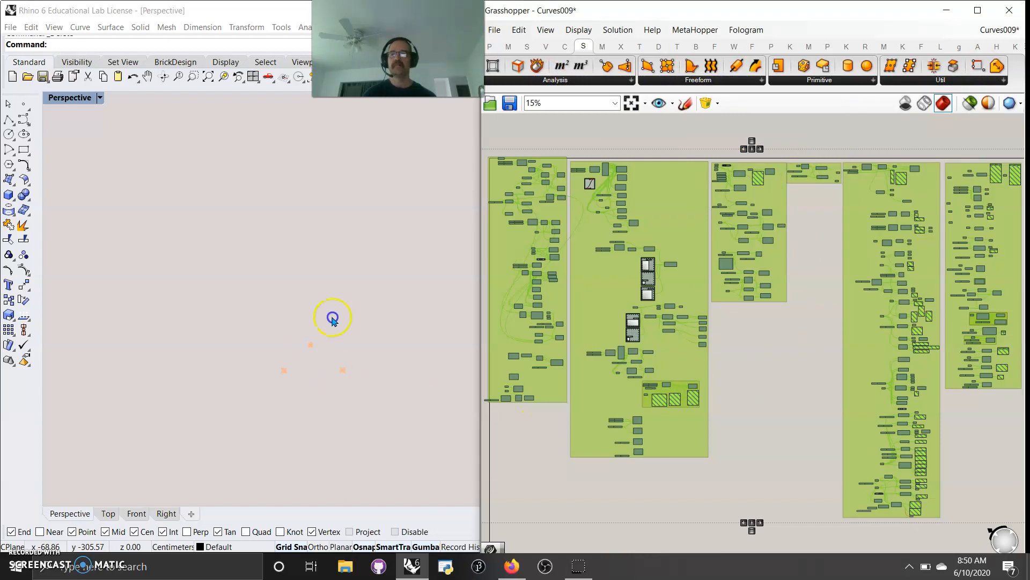